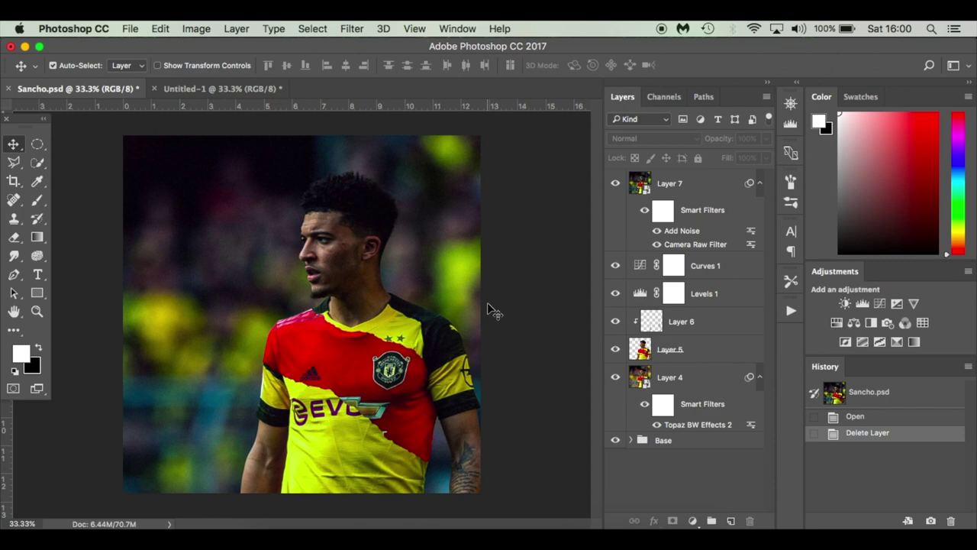
Switch to the Untitled-1 document and toggle the Jadon and scott layers off and on to view both source photos.
left_click(238, 85)
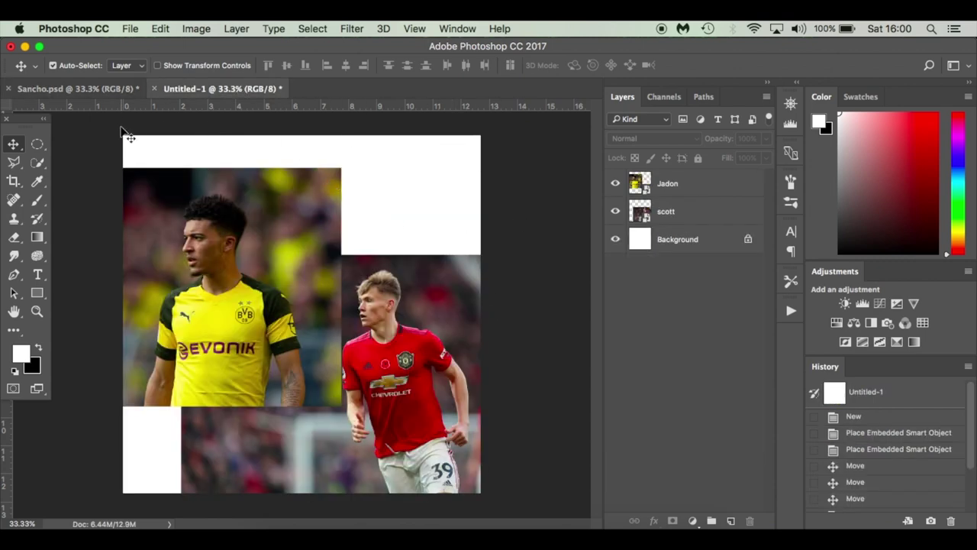
left_click(616, 184)
left_click(616, 212)
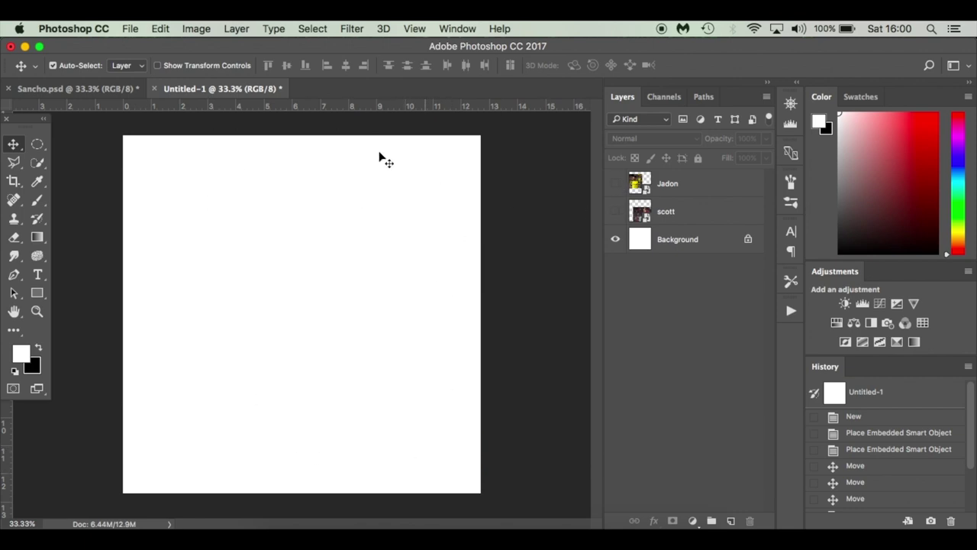
left_click(616, 211)
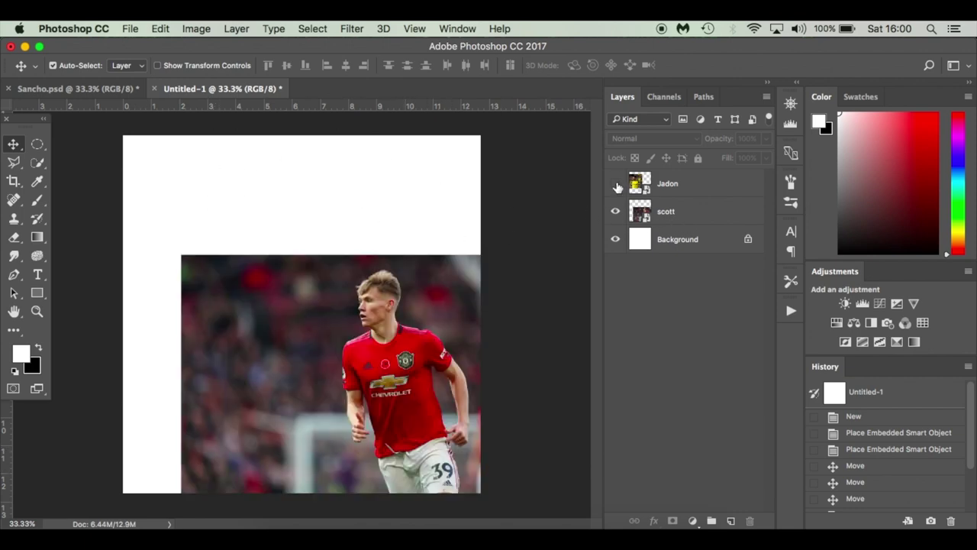
left_click(615, 184)
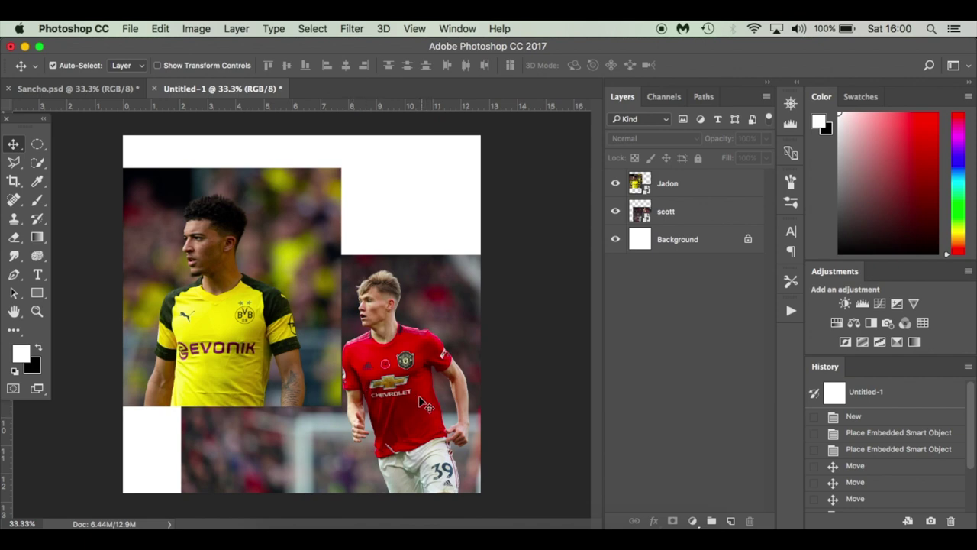
Hide the scott layer, and move and enlarge the Jadon photo so it fills the whole canvas.
left_click(380, 346)
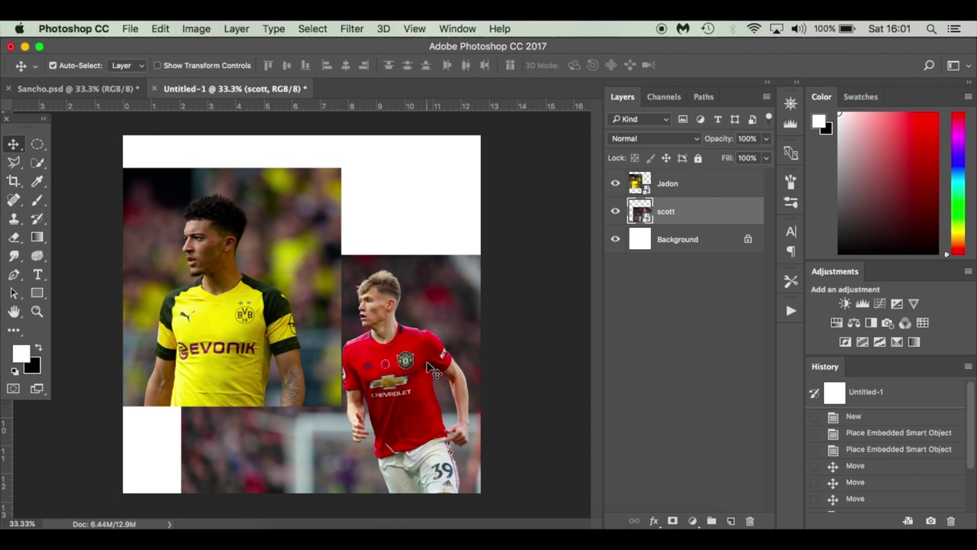
left_click(614, 214)
left_click_drag(292, 261, 409, 353)
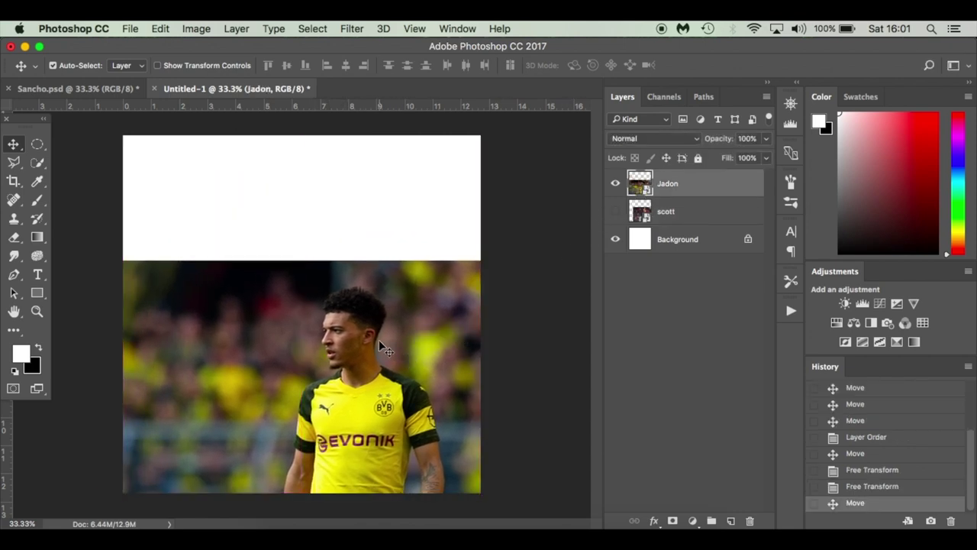
key("ctrl+t")
left_click_drag(118, 258, 2, 24)
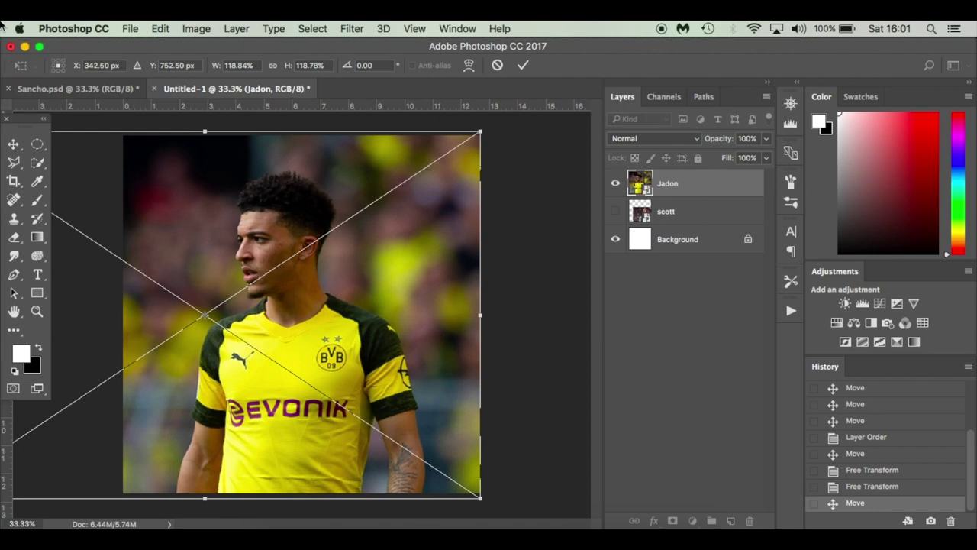
left_click_drag(226, 206, 279, 210)
key("Return")
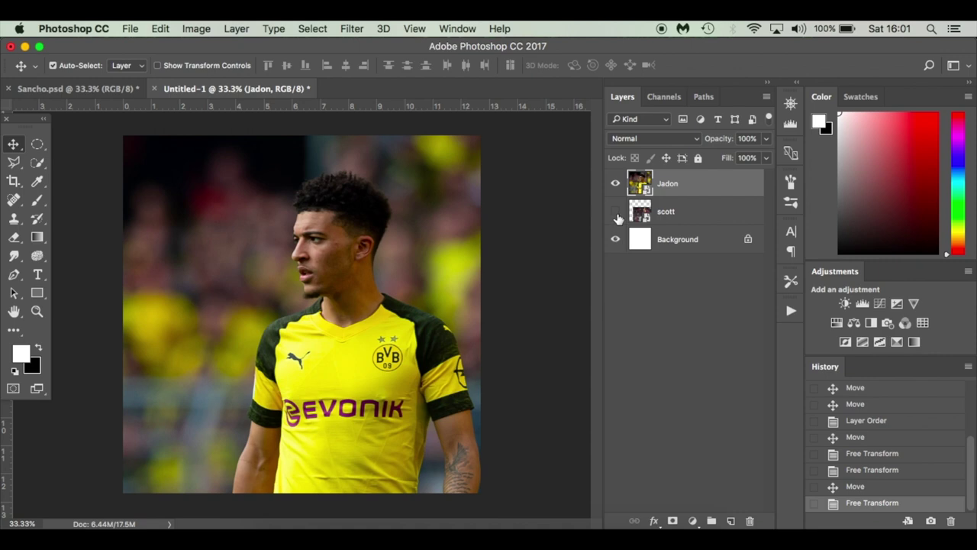
Place the scott layer above Jadon and enlarge its photo to cover the canvas with the red-shirted player centred.
left_click_drag(699, 219, 720, 171)
left_click_drag(358, 353, 294, 289)
key("ctrl+t")
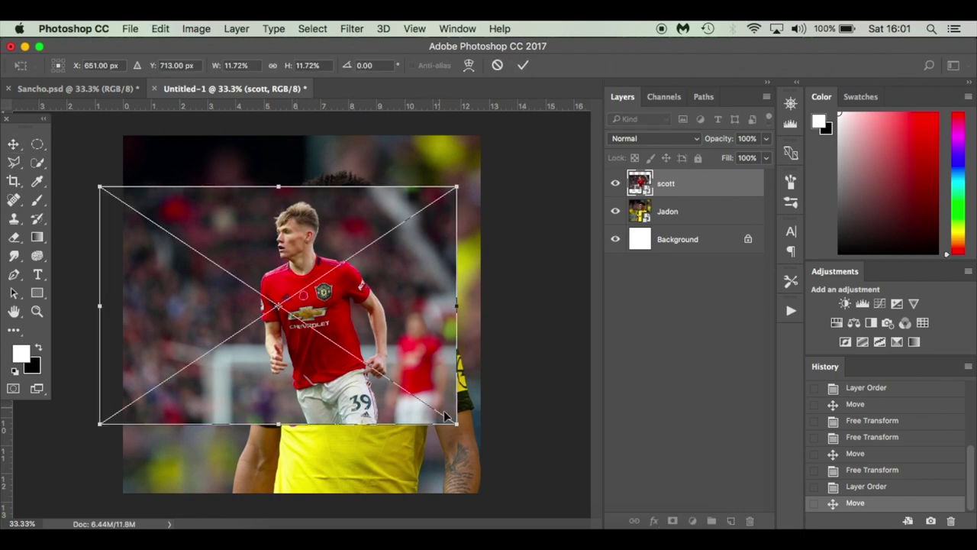
left_click_drag(456, 421, 559, 492)
key("Return")
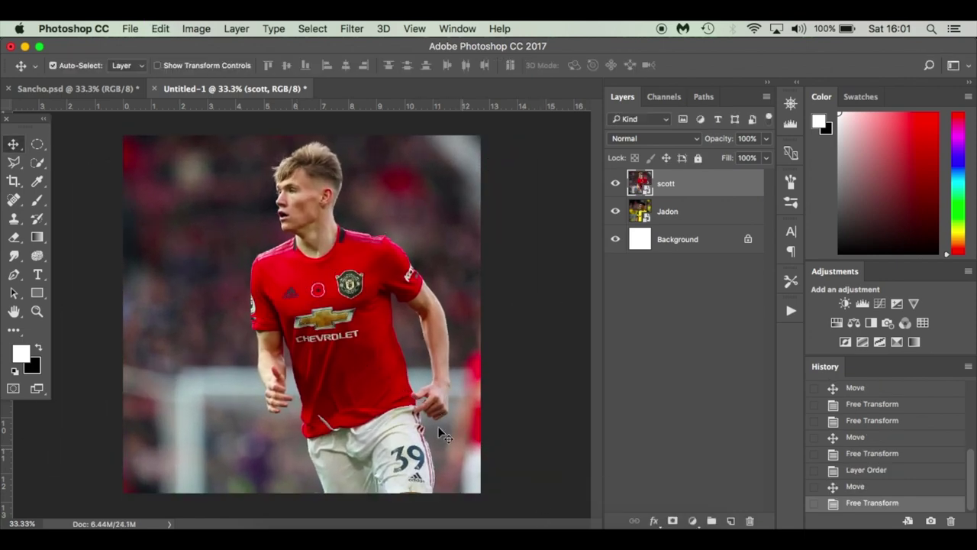
Compare the red shirt in the scott photo with the finished composite in Sancho.psd, and return to Untitled-1.
scroll(374, 392, "up", 3)
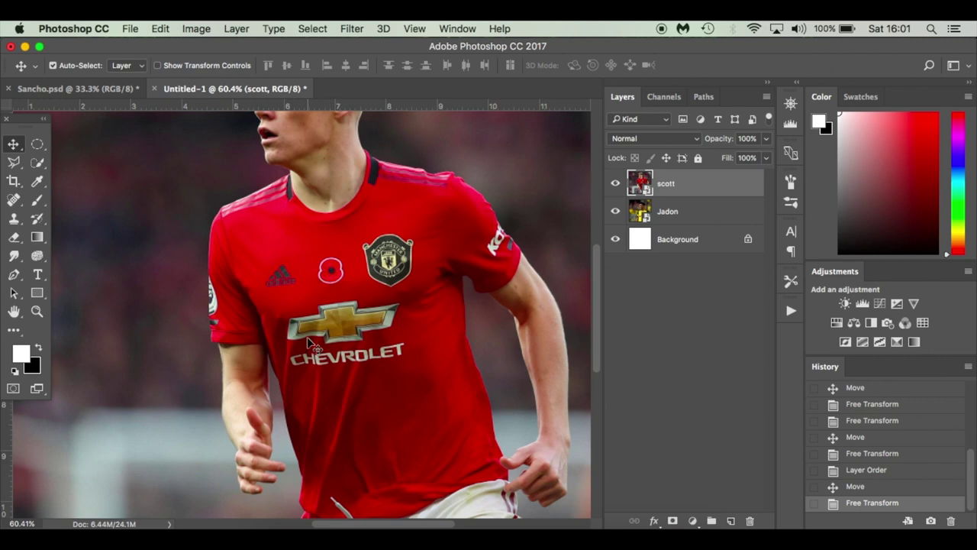
left_click(119, 90)
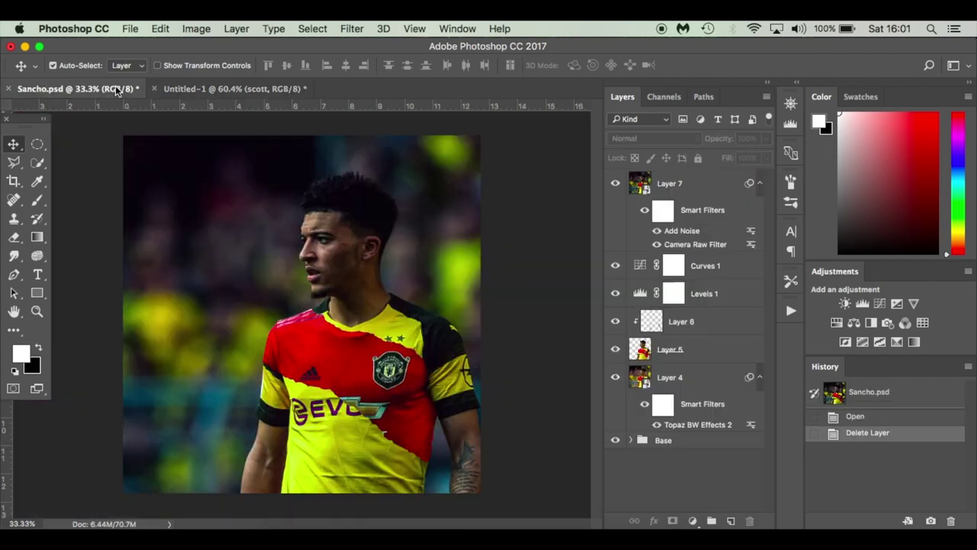
left_click(229, 89)
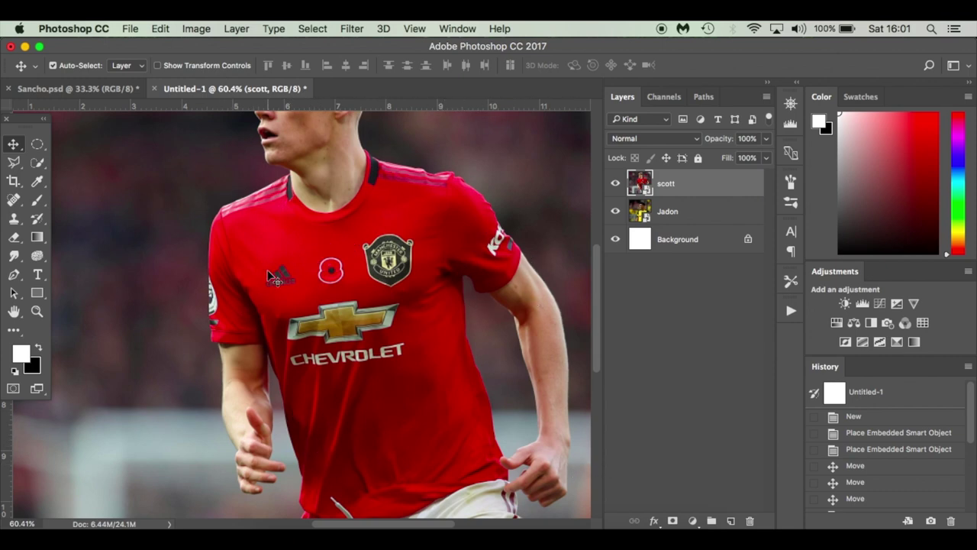
Trace a closed Pen path around the red shirt, following the shoulders, sleeves, torso sides and collar and cutting across above the waist.
key("p")
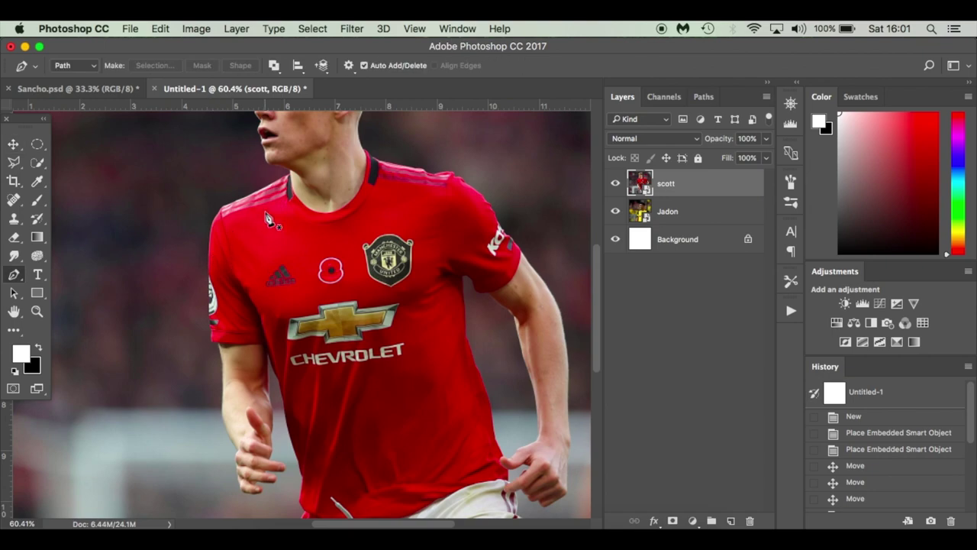
scroll(269, 219, "up", 5)
left_click(155, 400)
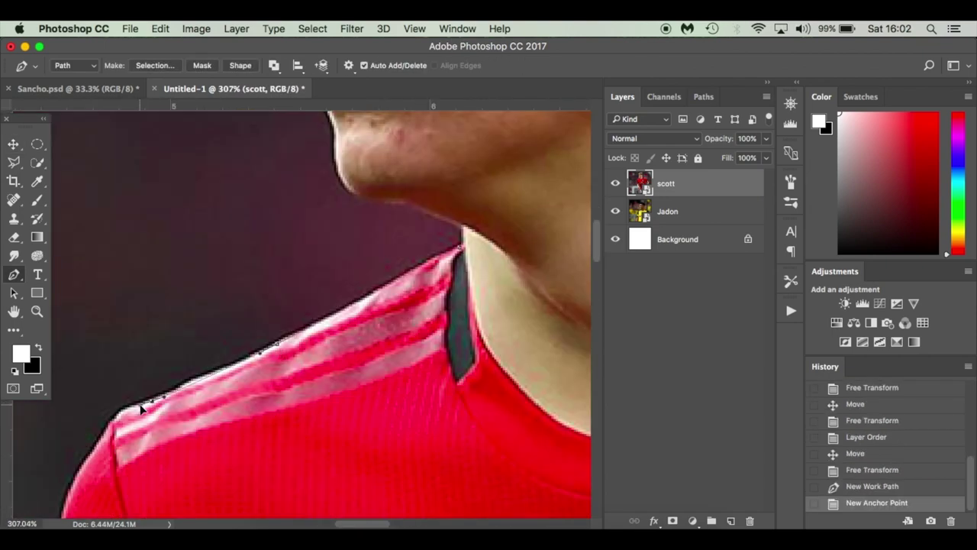
scroll(305, 305, "down", 5)
scroll(305, 305, "down", 5)
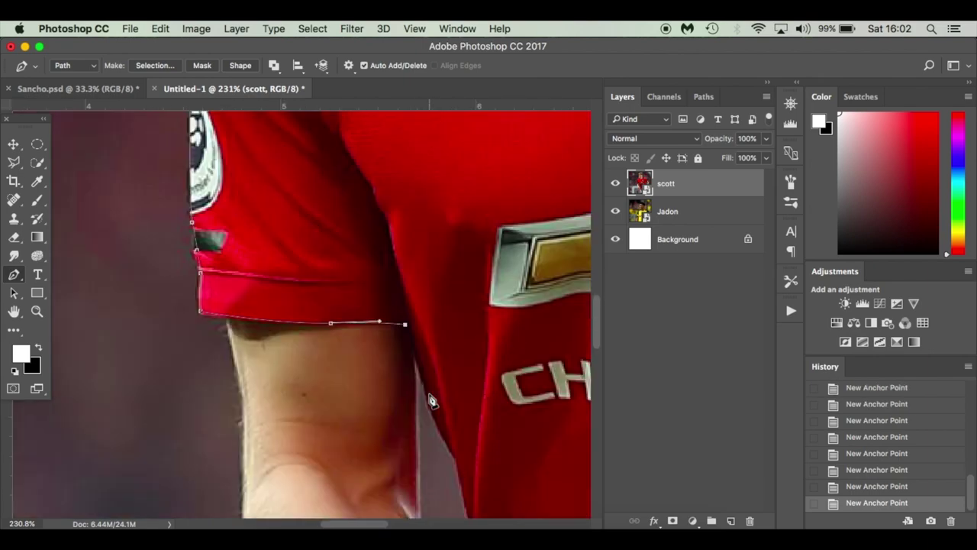
scroll(306, 305, "down", 5)
left_click(409, 239)
left_click(429, 322)
left_click(435, 351)
left_click(445, 421)
scroll(305, 305, "down", 5)
left_click(465, 224)
scroll(464, 262, "up", 5)
left_click(506, 226)
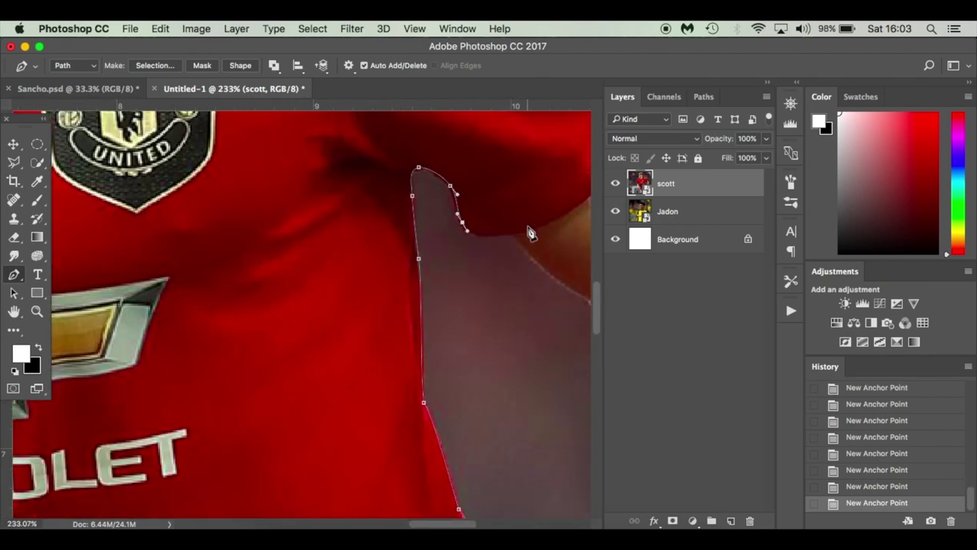
scroll(507, 226, "right", 3)
left_click(523, 298)
scroll(492, 242, "left", 10)
left_click(336, 283)
scroll(216, 325, "up", 5)
left_click(216, 325)
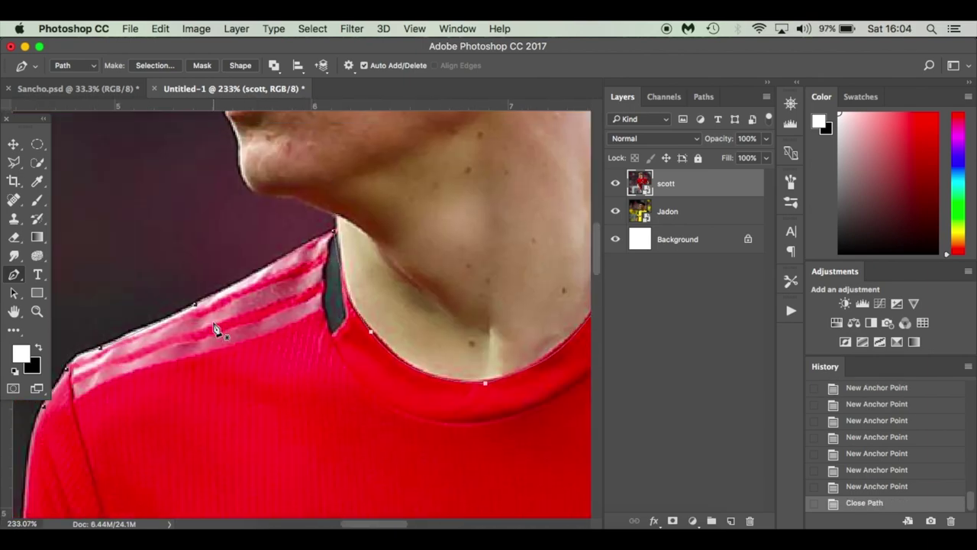
Copy the traced shirt to a new layer from an anti-aliased selection with 0-pixel feather, and hide the scott layer.
key("super+0")
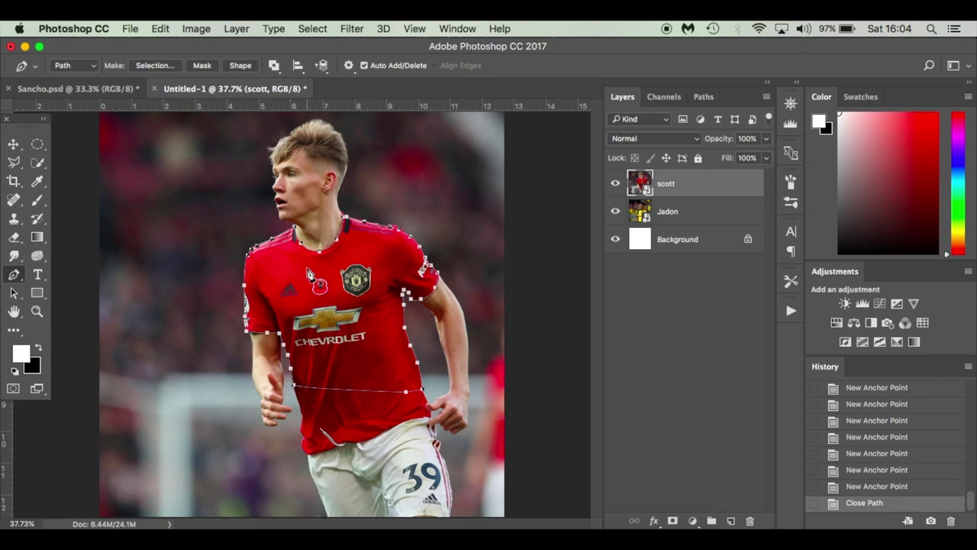
scroll(302, 309, "up", 4)
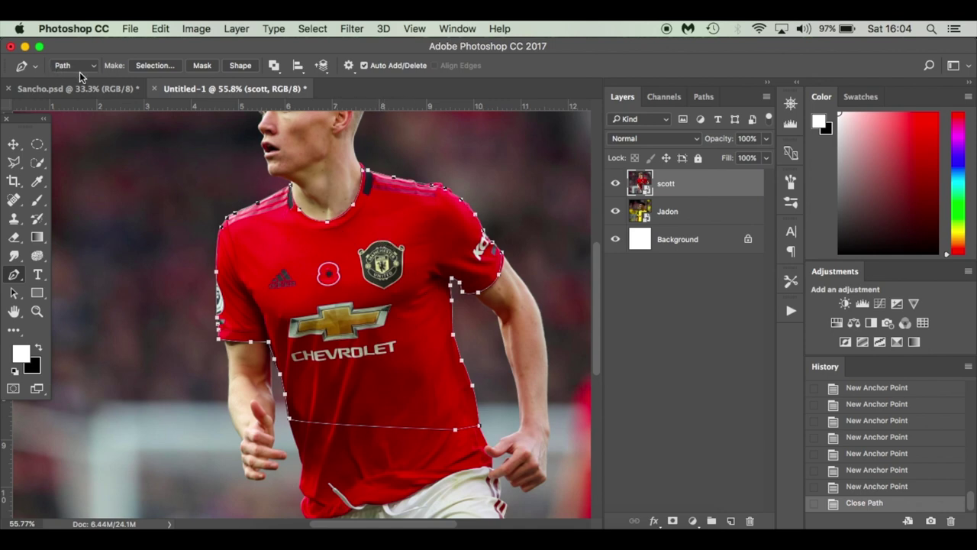
left_click(168, 67)
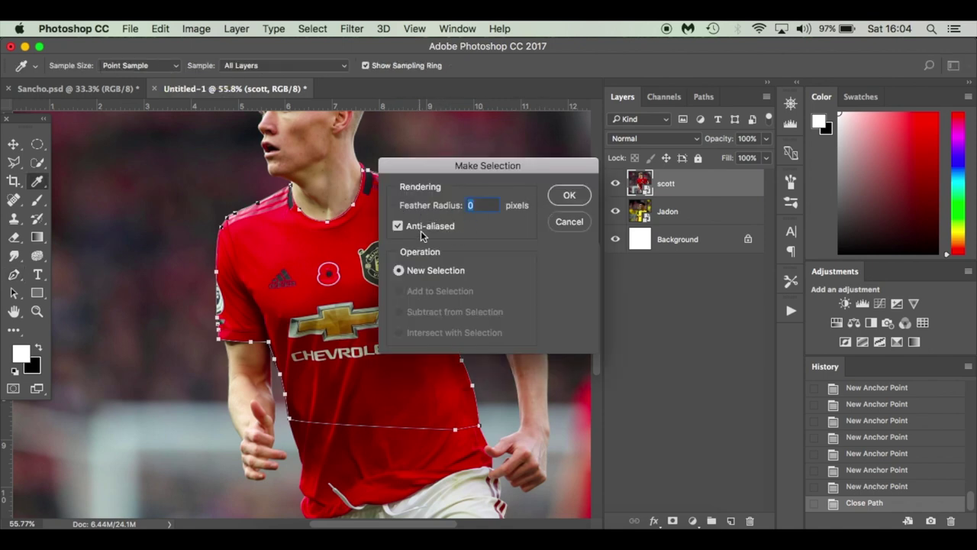
left_click(571, 196)
key("super+j")
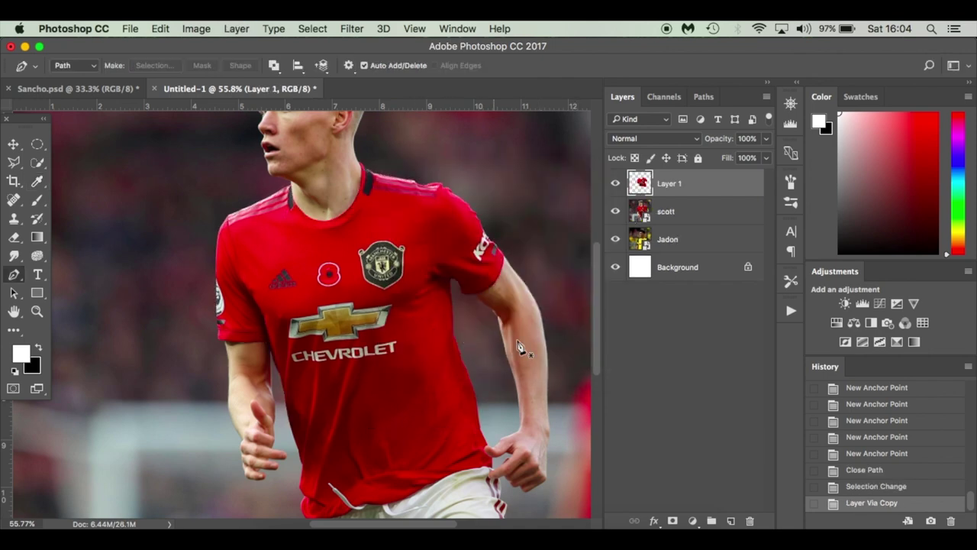
left_click(616, 212)
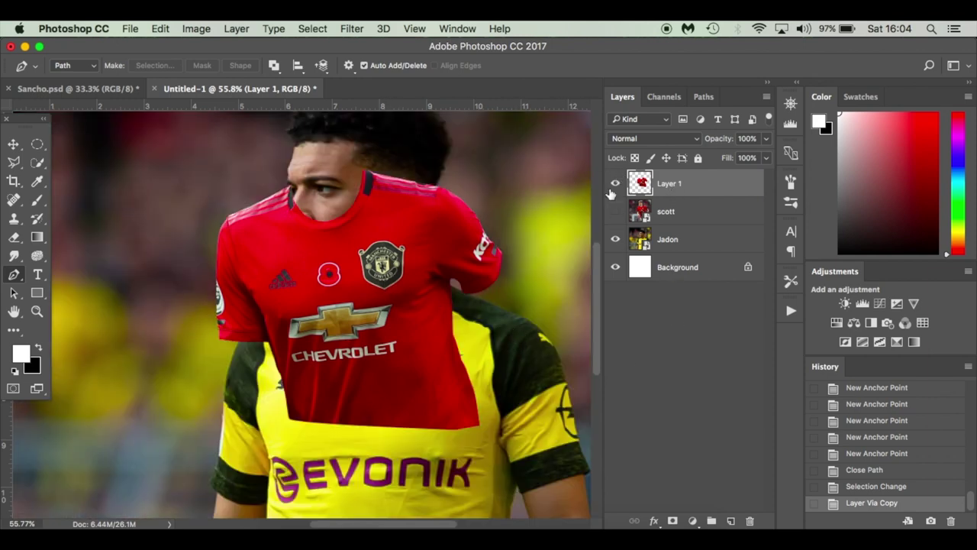
Remove the poppy emblem beside the club crest on the red shirt with the content-aware Spot Healing Brush.
left_click(15, 201)
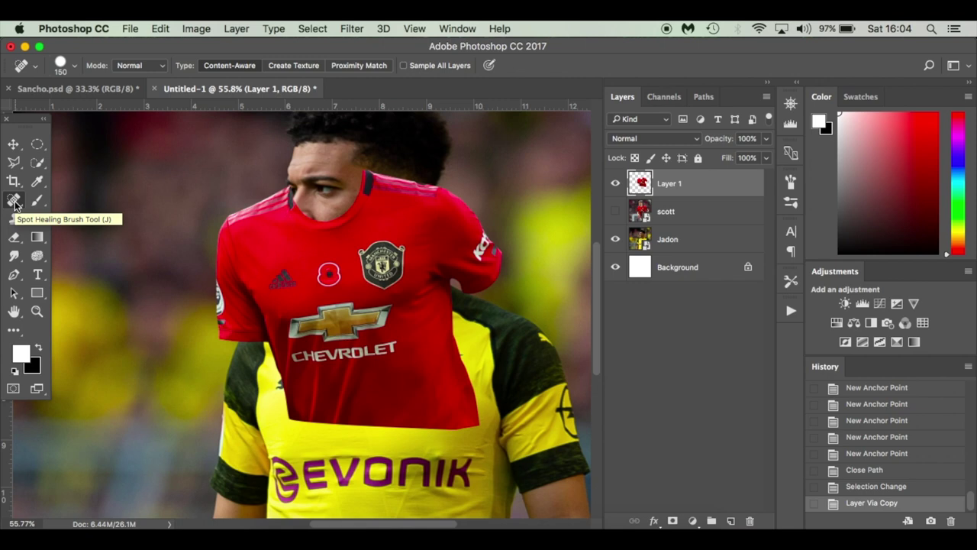
key("bracketleft")
key("bracketleft")
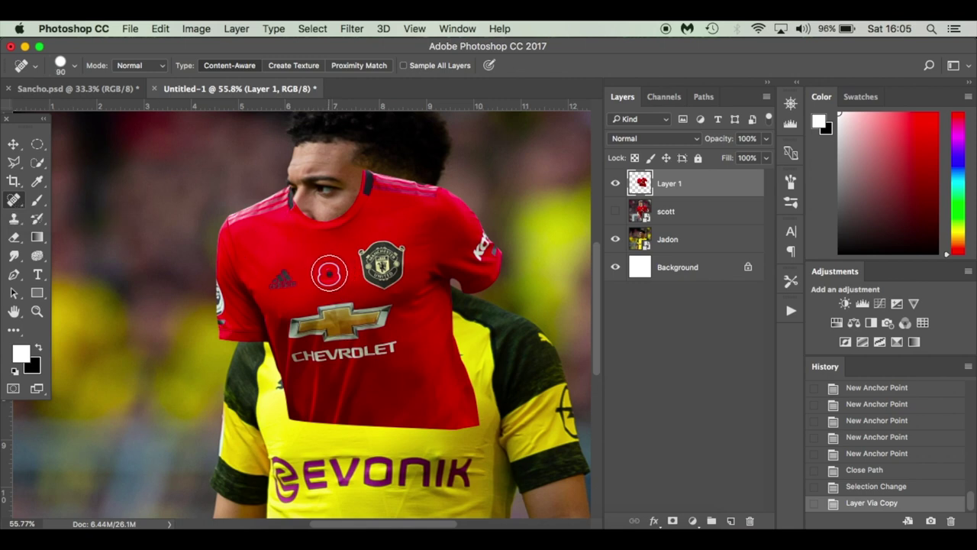
left_click(329, 274)
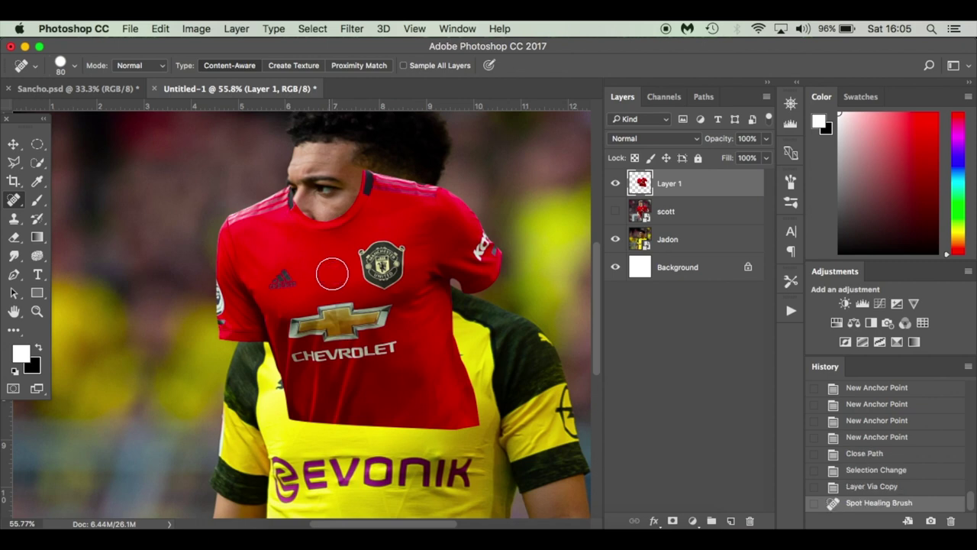
scroll(358, 282, "up", 5)
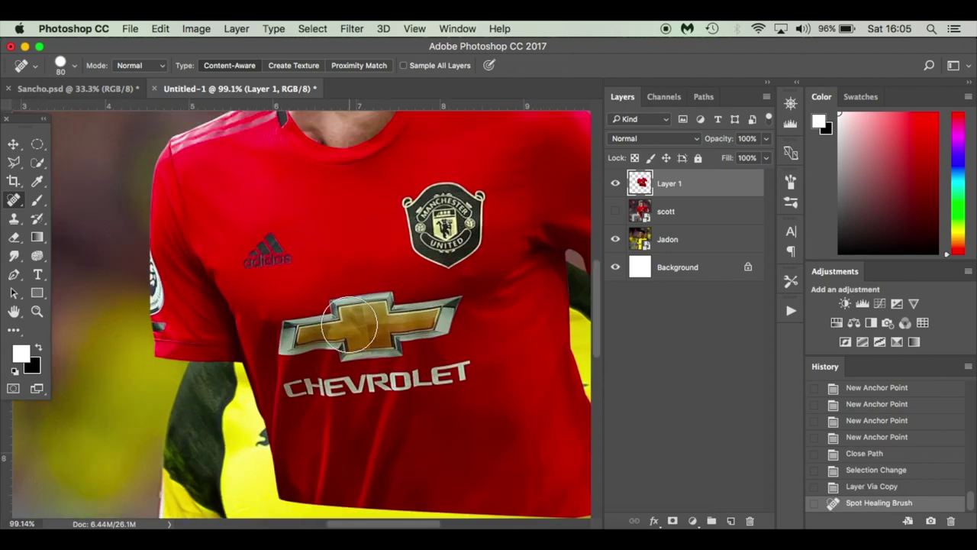
scroll(350, 325, "up", 2)
scroll(349, 318, "up", 2)
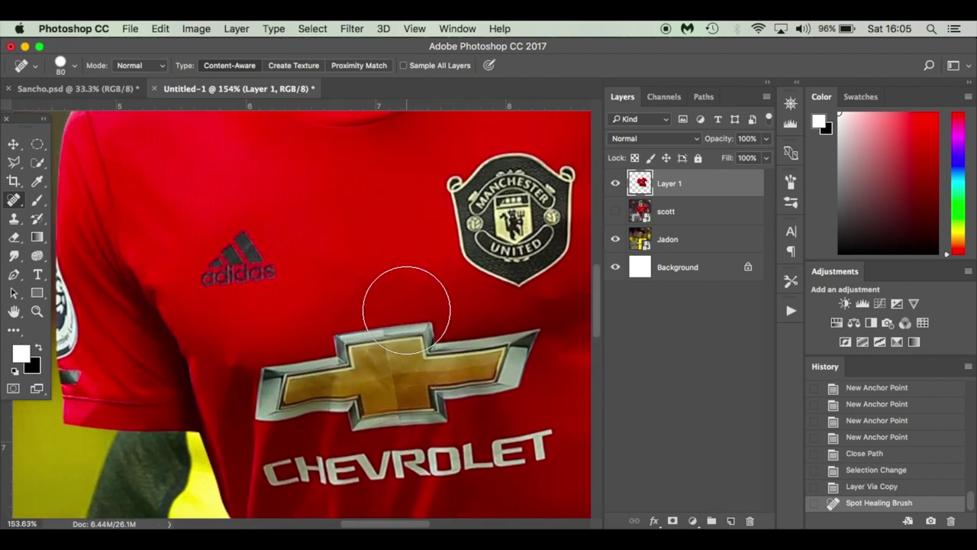
Move the cut-out red shirt over the yellow-shirted player's chest and set its layer opacity to 74%.
key("v")
scroll(409, 315, "down", 10)
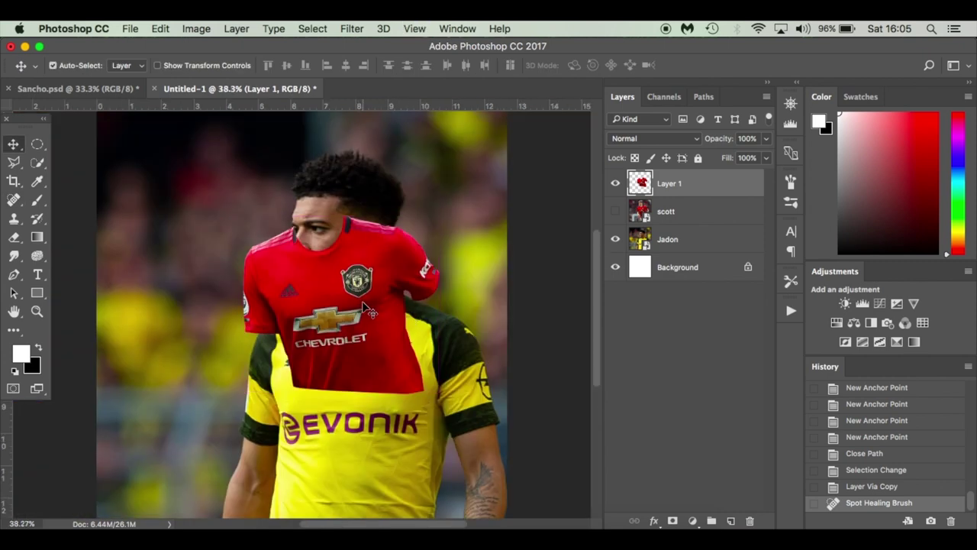
left_click_drag(365, 307, 383, 372)
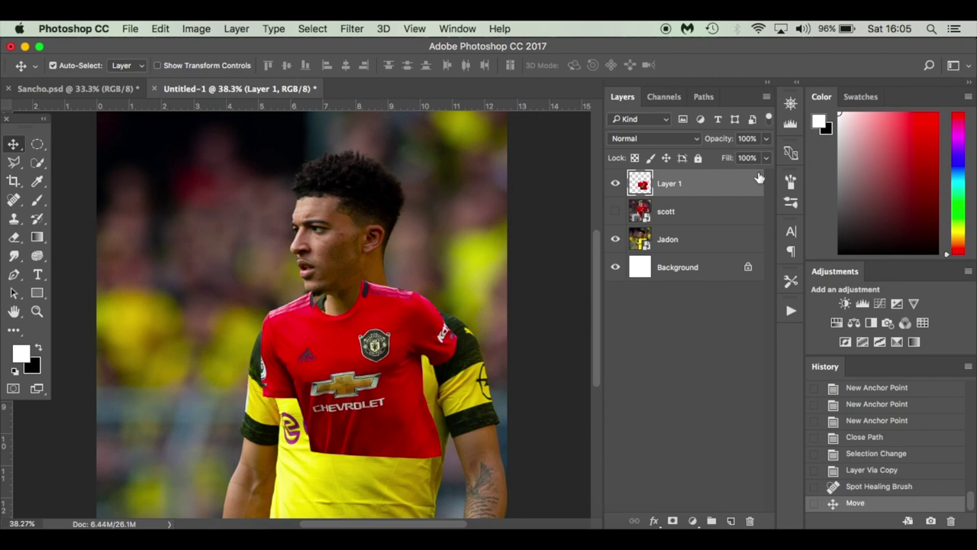
left_click(766, 139)
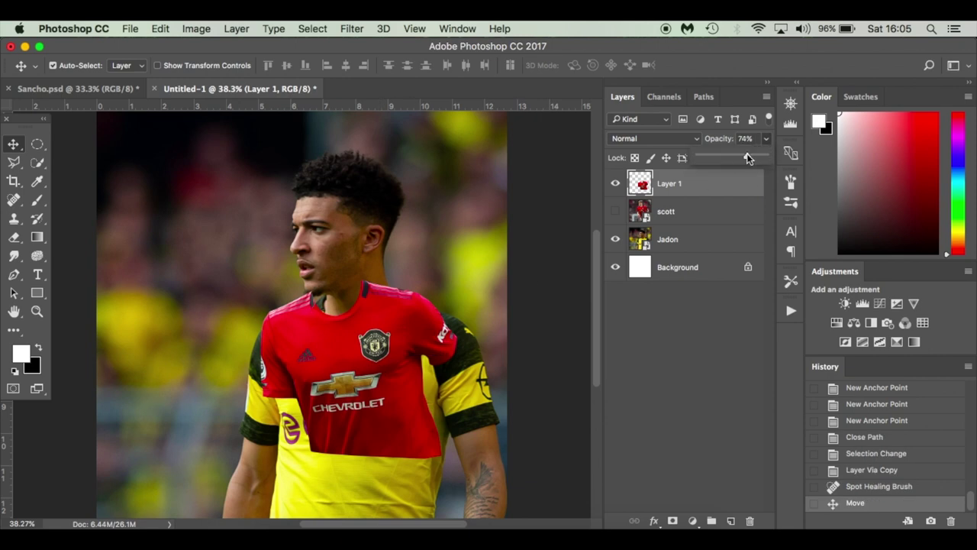
left_click_drag(747, 158, 748, 158)
left_click_drag(376, 351, 390, 368)
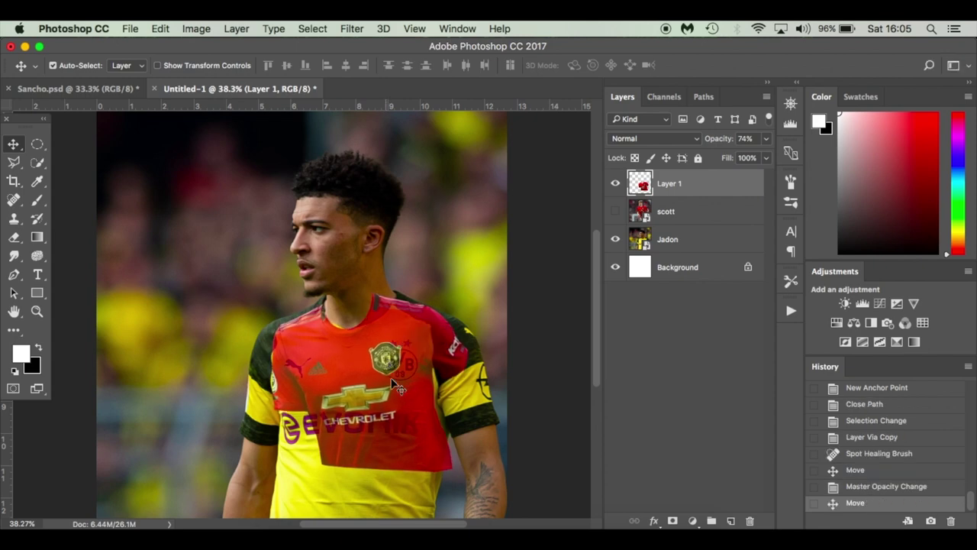
Free-transform the red shirt to about 122.8% scale and 8.8° rotation, fitting it over the player's shoulders and torso.
key("super+t")
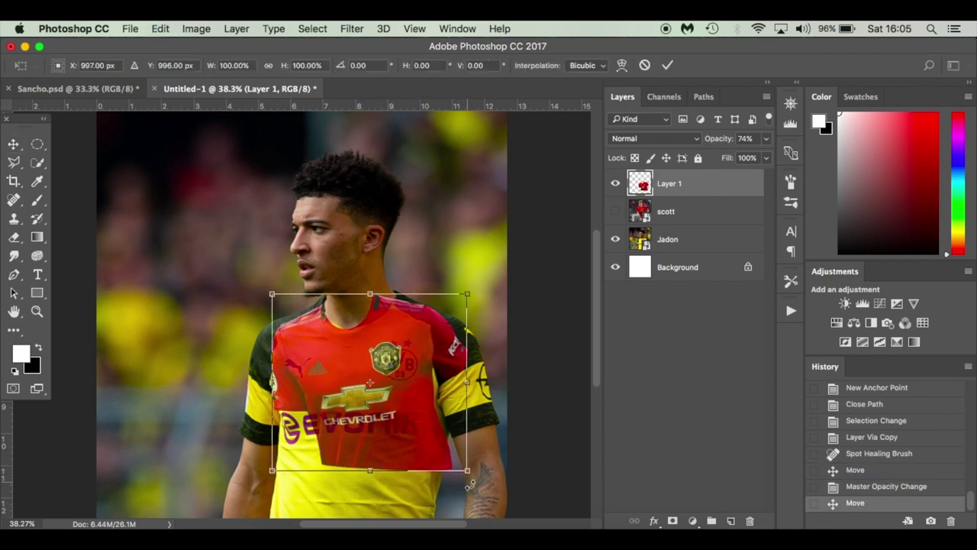
left_click_drag(479, 483, 462, 490)
left_click_drag(391, 440, 361, 435)
left_click_drag(429, 495, 456, 490)
left_click_drag(432, 355, 429, 352)
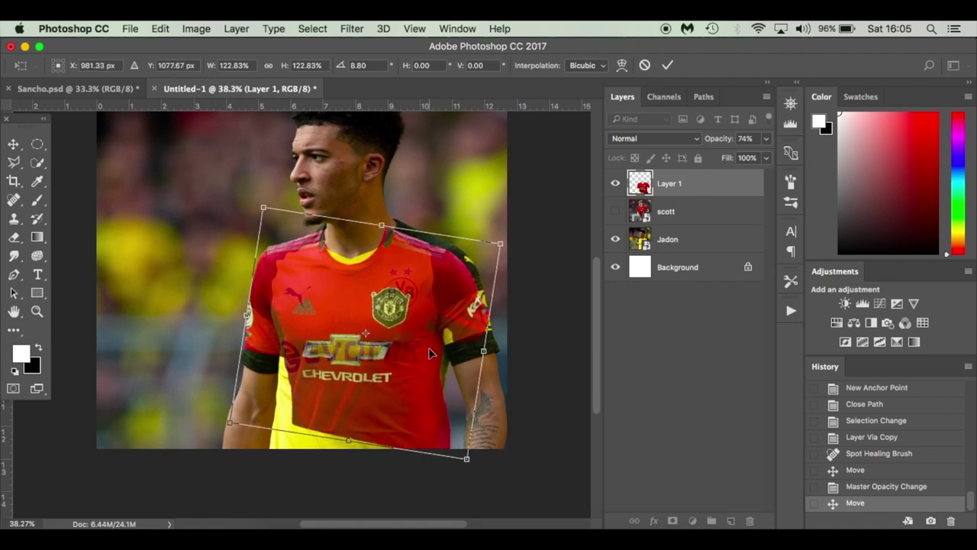
Nudge the red shirt down to a vertical position of about 1088 px so it sits lower on the player's shoulders.
key("Down")
key("Down")
key("Down")
key("Down")
key("Down")
key("Down")
key("Down")
key("Down")
key("Down")
key("Down")
key("Down")
key("Down")
key("Down")
key("Down")
key("Down")
key("Down")
key("Down")
key("Down")
key("Down")
key("Down")
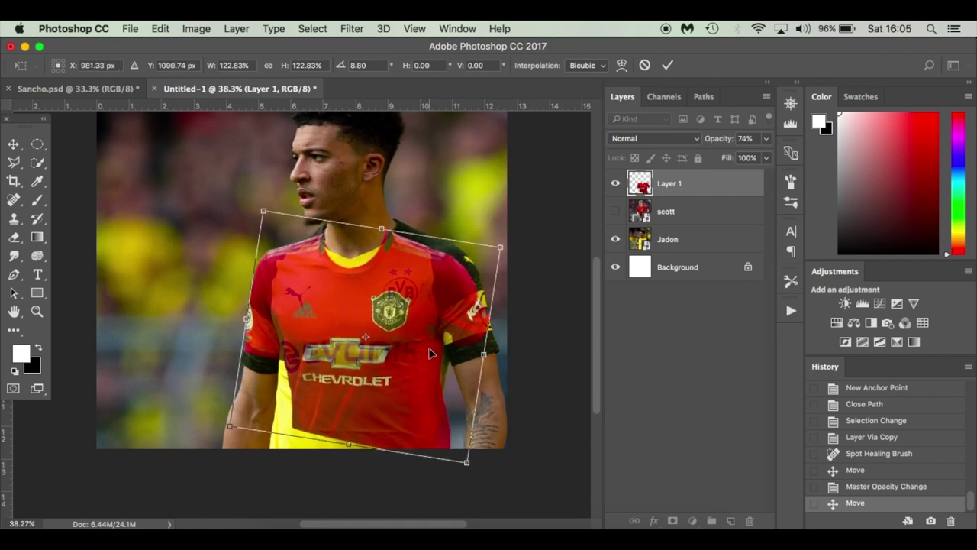
key("Up")
key("Up")
key("Up")
key("Up")
key("Up")
key("Up")
key("Up")
key("Up")
key("Up")
key("Up")
key("Up")
key("Up")
key("Up")
key("Up")
key("Up")
key("Up")
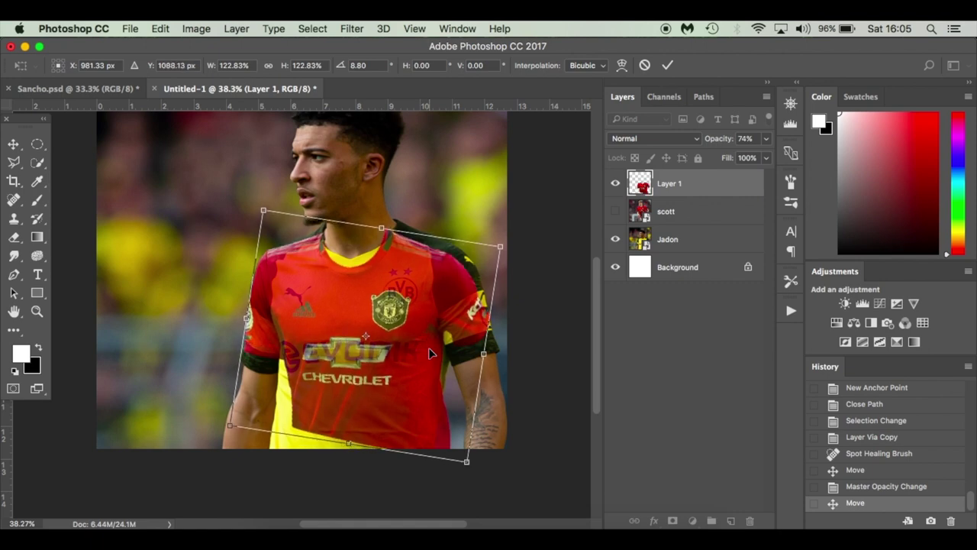
Scale the red shirt to about 118.7%, commit the transform, and restore the layer's opacity to 100%.
left_click_drag(467, 461, 460, 452)
scroll(429, 264, "up", 3)
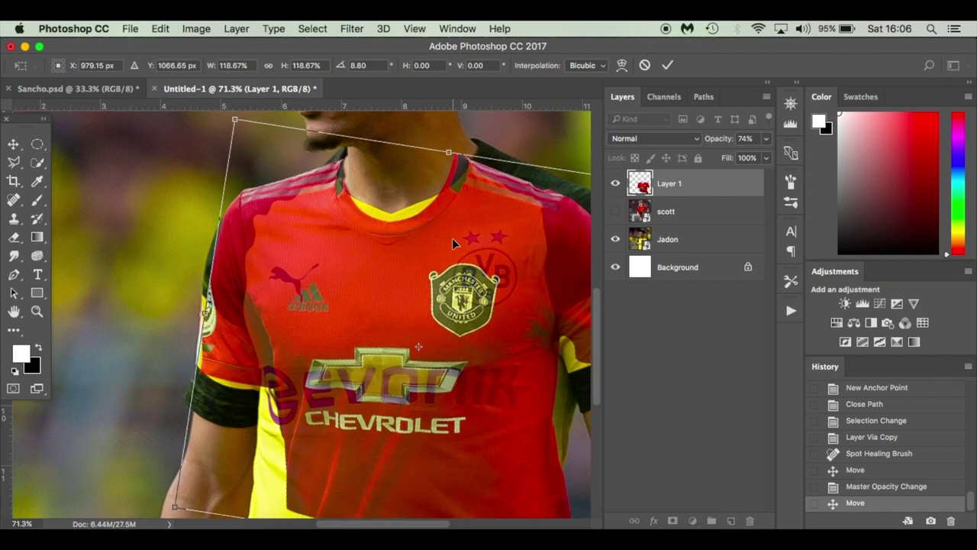
key("Return")
key("super+0")
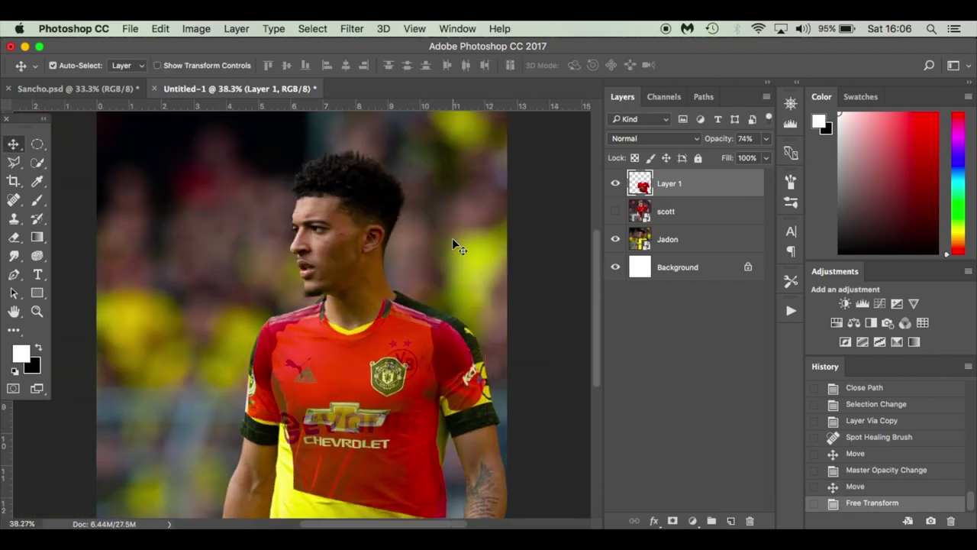
left_click(766, 138)
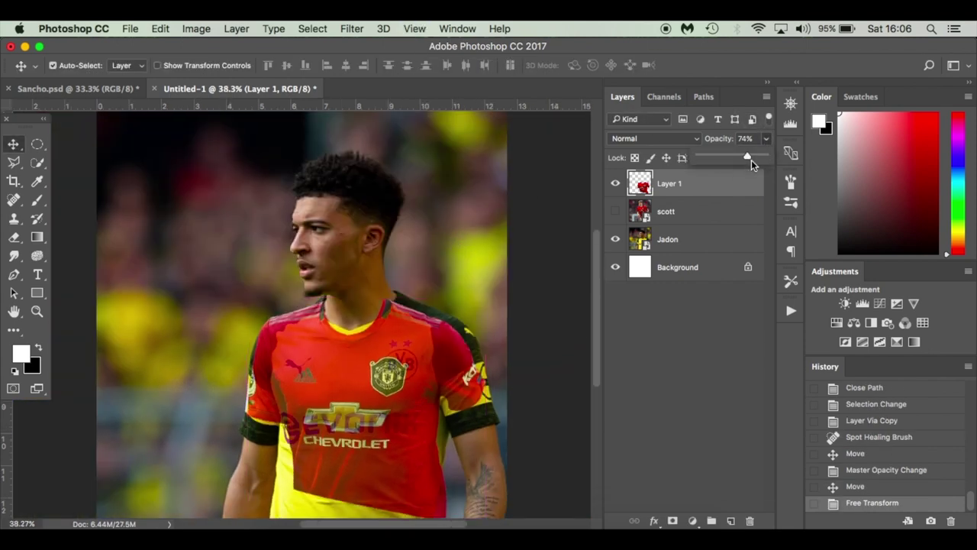
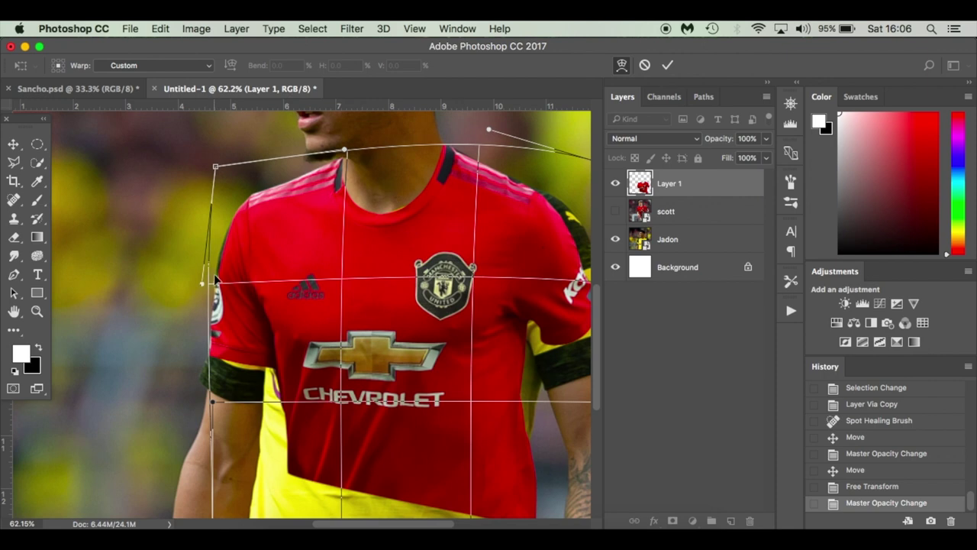
Warp the red shirt outward at the badge sleeve, lower hem, waist and opposite sleeve to cover more of the yellow shirt.
left_click_drag(202, 281, 196, 282)
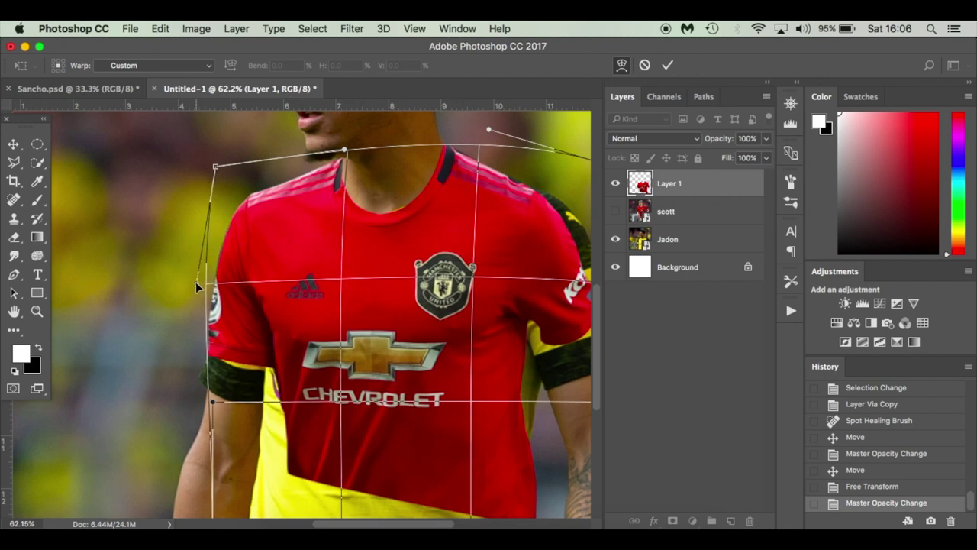
scroll(197, 283, "down", 5)
scroll(197, 283, "right", 4)
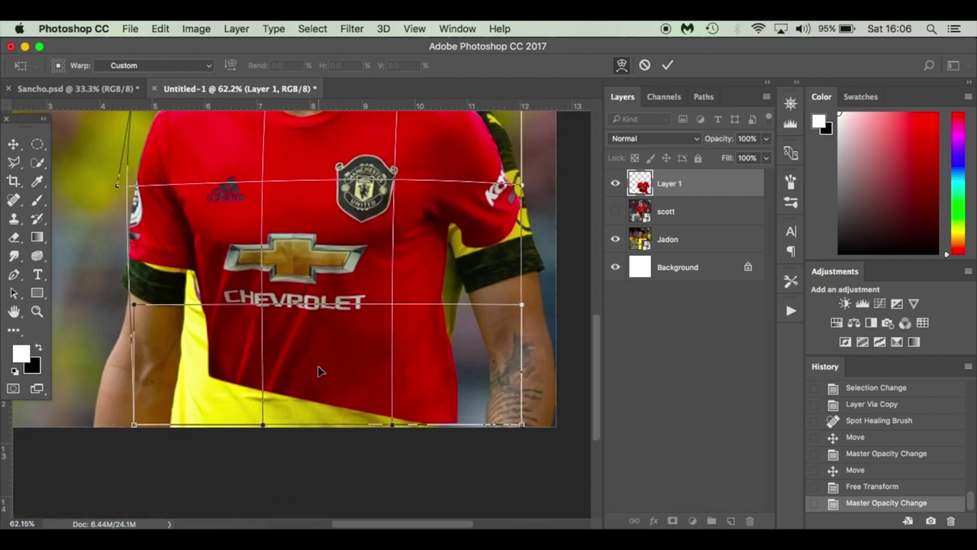
left_click_drag(218, 394, 202, 407)
left_click_drag(459, 289, 474, 303)
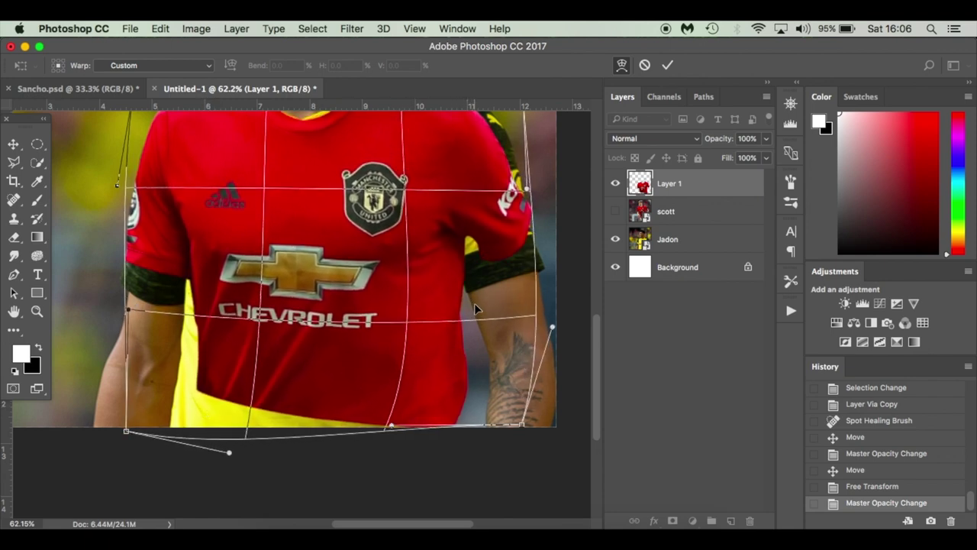
mouse_move(473, 262)
left_mouse_down()
mouse_move(450, 271)
mouse_move(469, 276)
left_mouse_up()
Fine-tune the warp along the outer shoulder and beside the collar to follow the player's shoulders and neck.
scroll(469, 275, "up", 3)
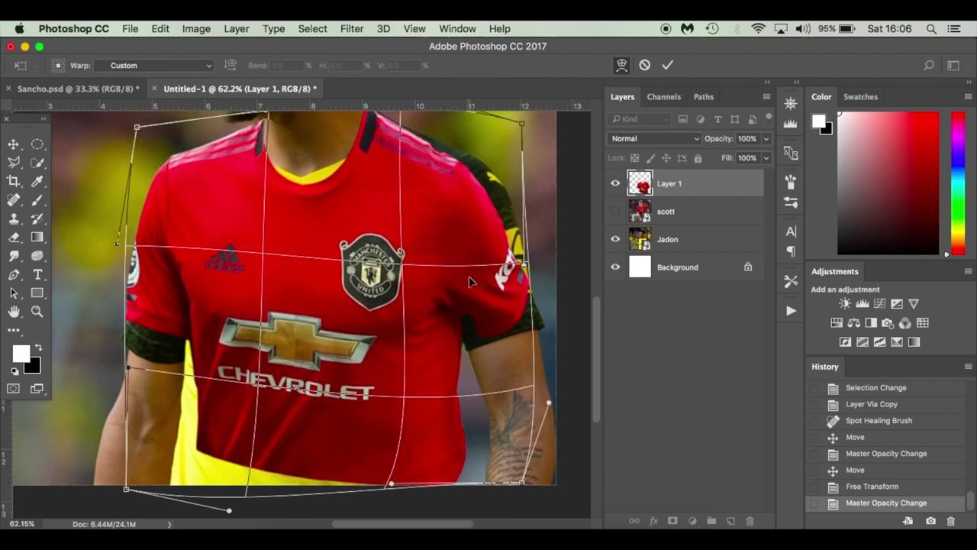
scroll(455, 198, "up", 2)
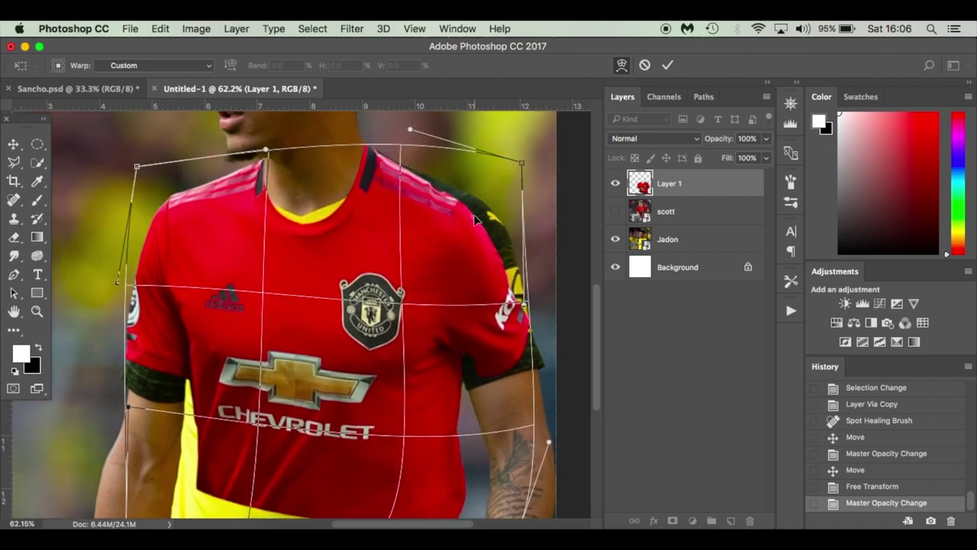
left_click_drag(460, 222, 466, 221)
scroll(371, 212, "up", 2)
scroll(371, 212, "left", 4)
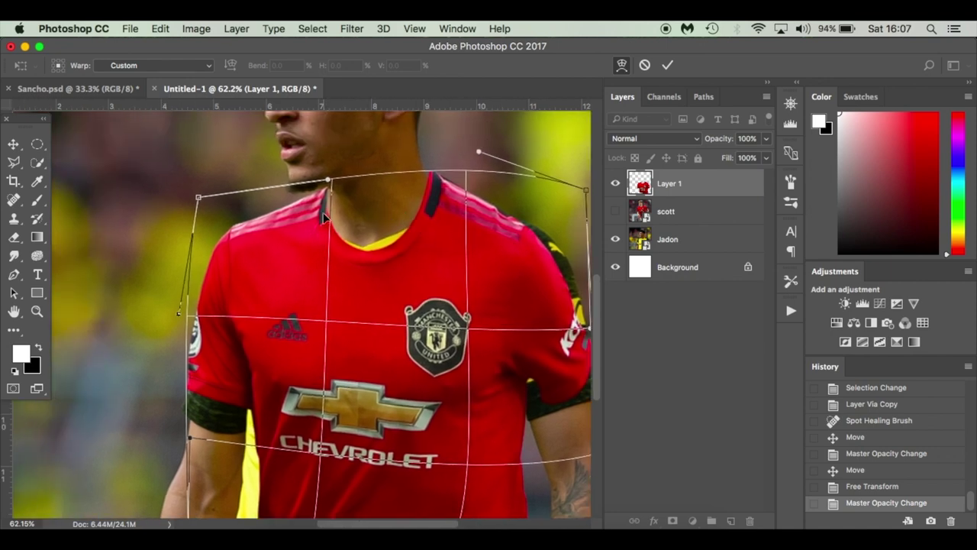
mouse_move(323, 213)
left_mouse_down()
mouse_move(319, 222)
mouse_move(325, 211)
left_mouse_up()
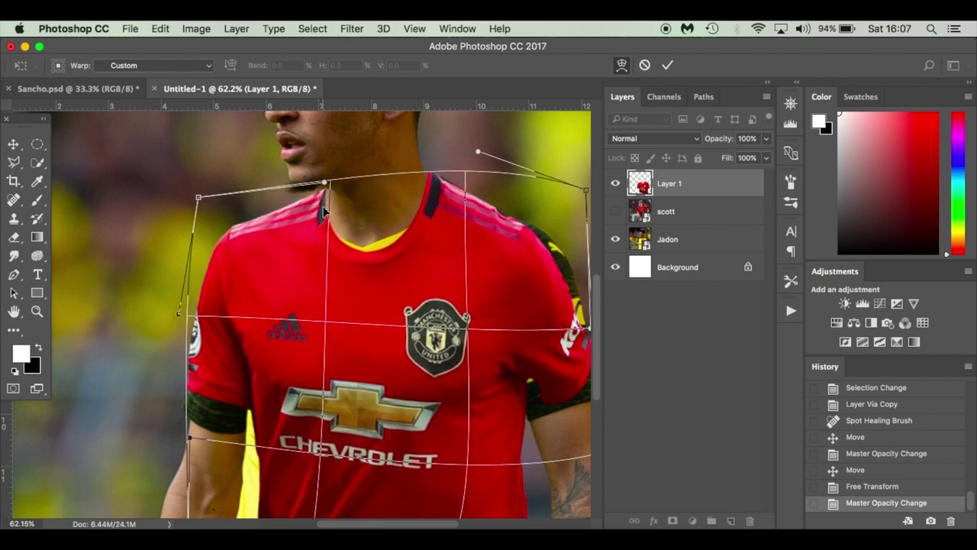
Warp the red shirt's lower torso beside the Chevrolet logo slightly downward and commit the warp.
scroll(325, 211, "down", 1)
scroll(327, 212, "up", 5)
scroll(230, 237, "up", 2)
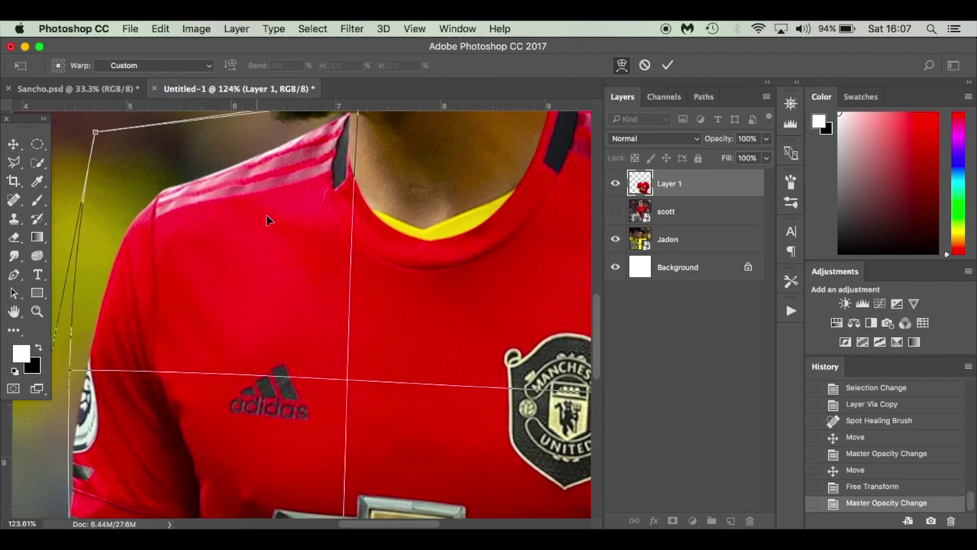
scroll(270, 218, "up", 2)
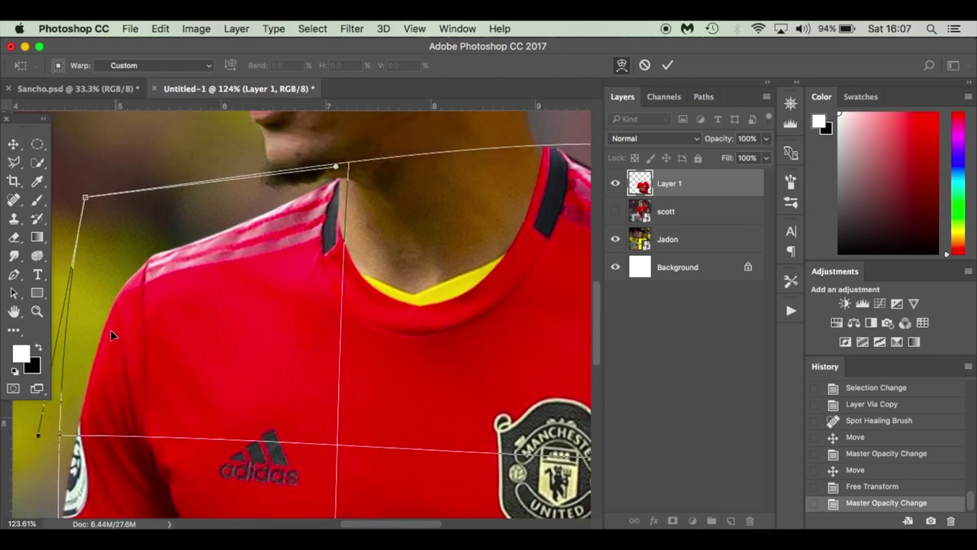
scroll(108, 375, "down", 4)
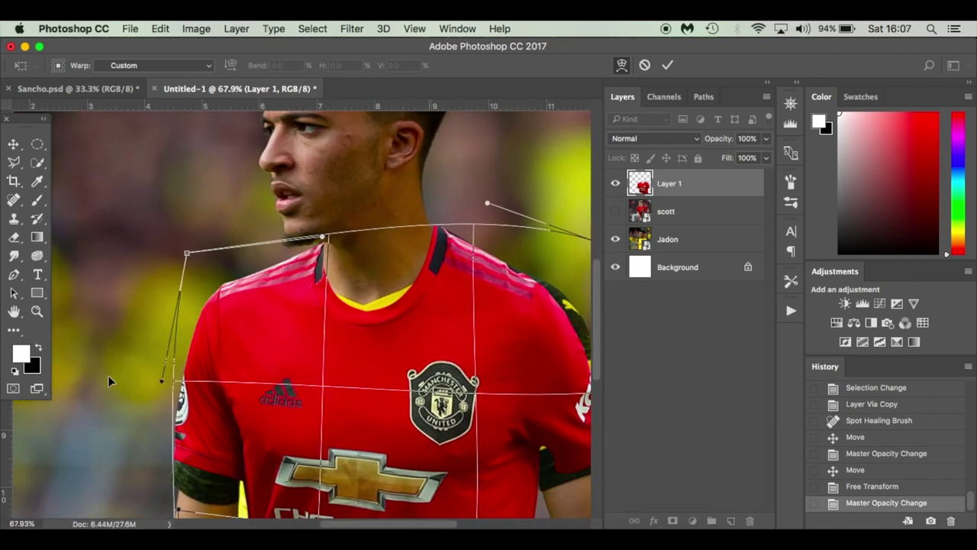
scroll(261, 289, "up", 2)
scroll(261, 288, "down", 3)
scroll(331, 289, "down", 2)
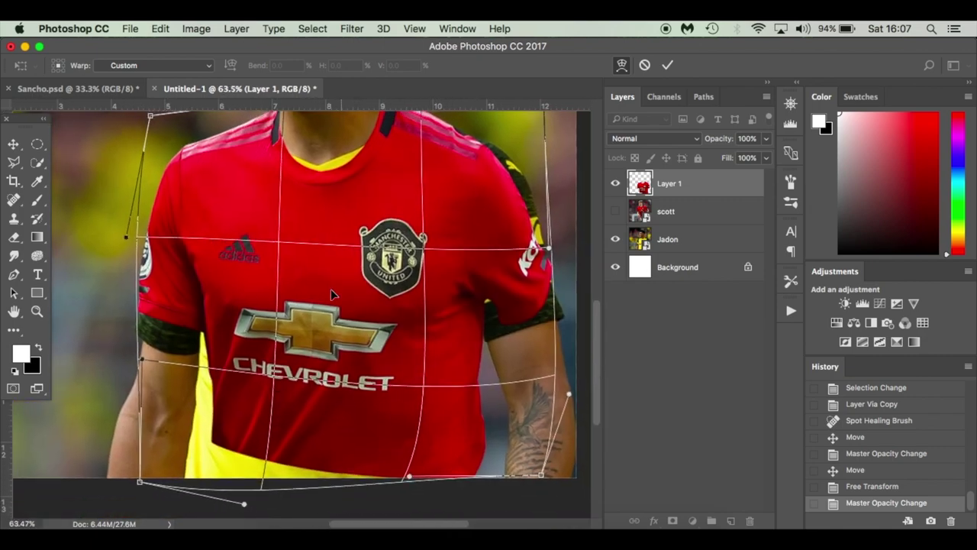
left_click_drag(441, 345, 441, 356)
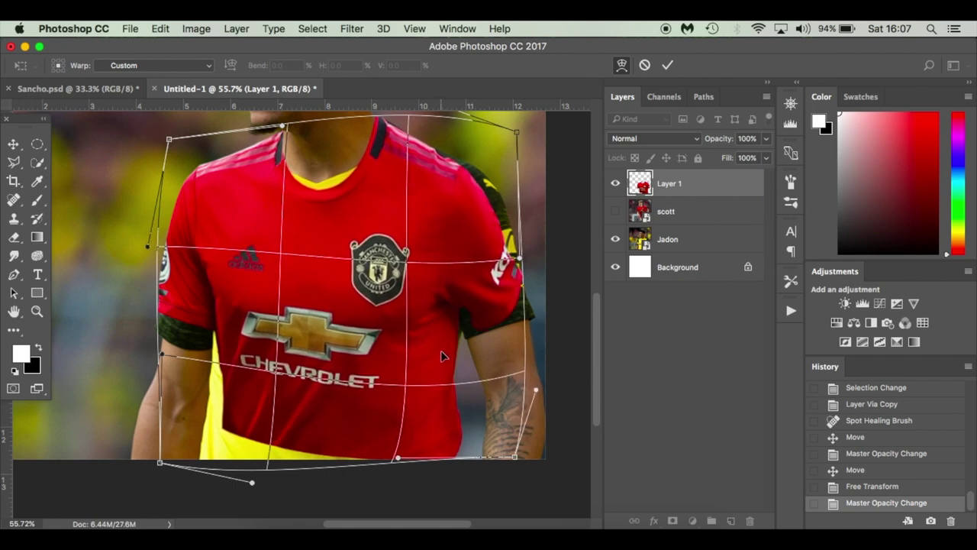
key("Return")
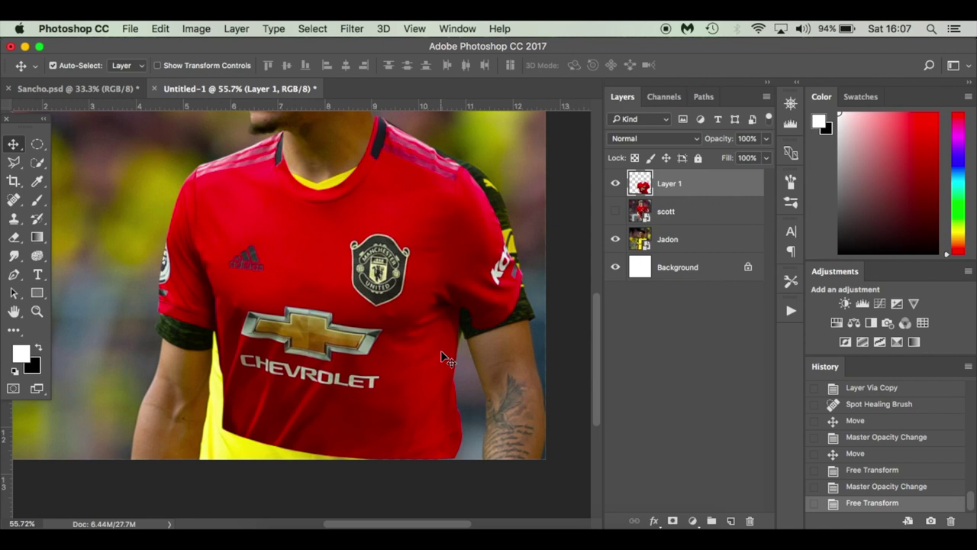
key("super+0")
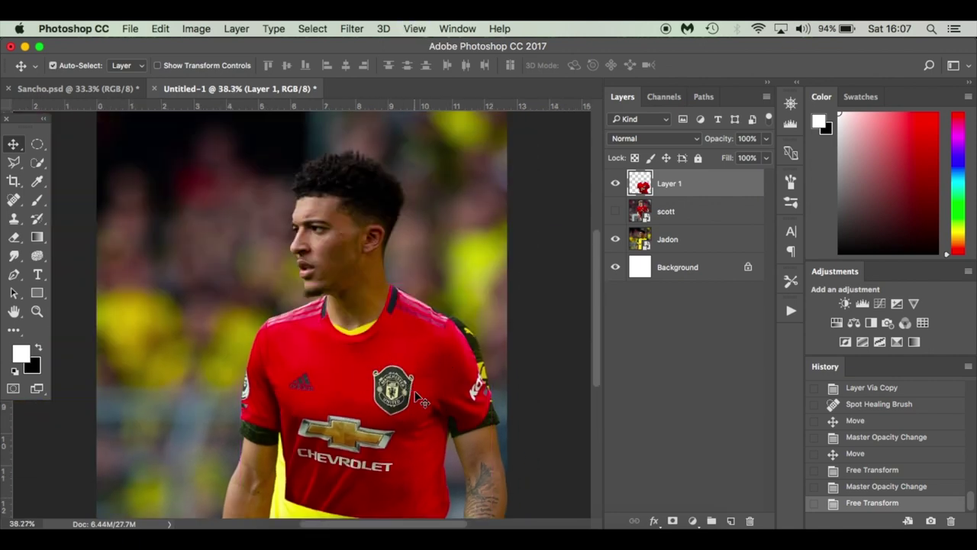
Delete the scott layer and duplicate the Jadon layer.
left_click(697, 212)
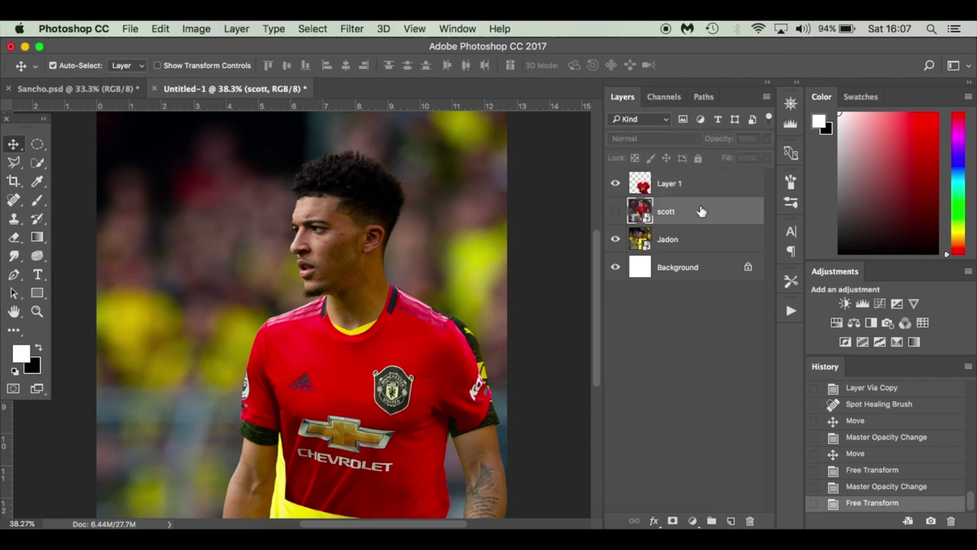
left_click_drag(687, 215, 750, 520)
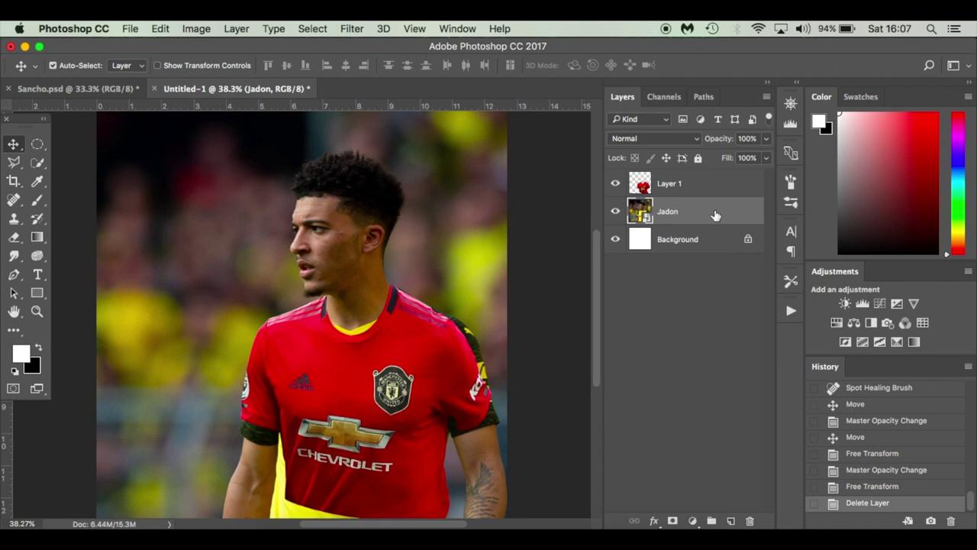
key("super+j")
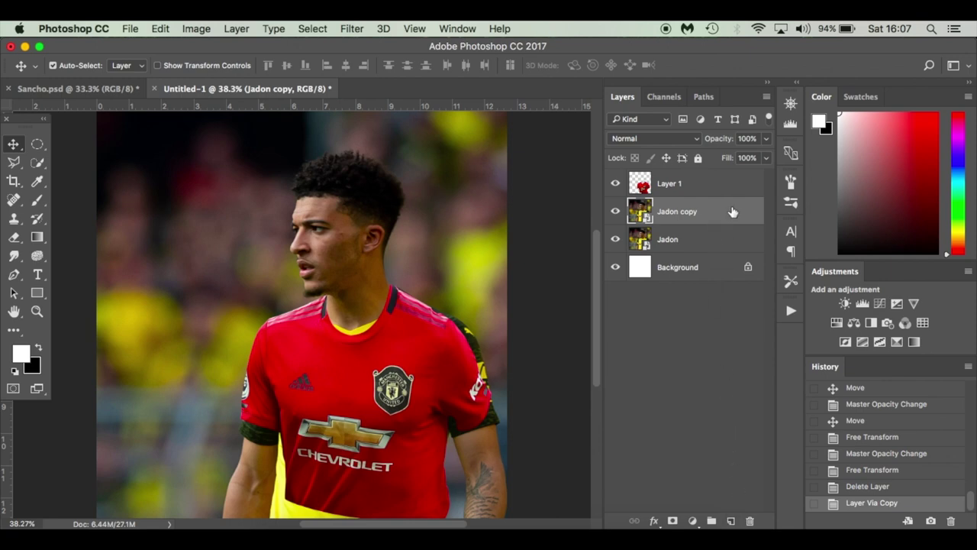
Move the Jadon copy layer above Layer 1, hide it, and make Layer 1 active.
left_click_drag(733, 216, 729, 180)
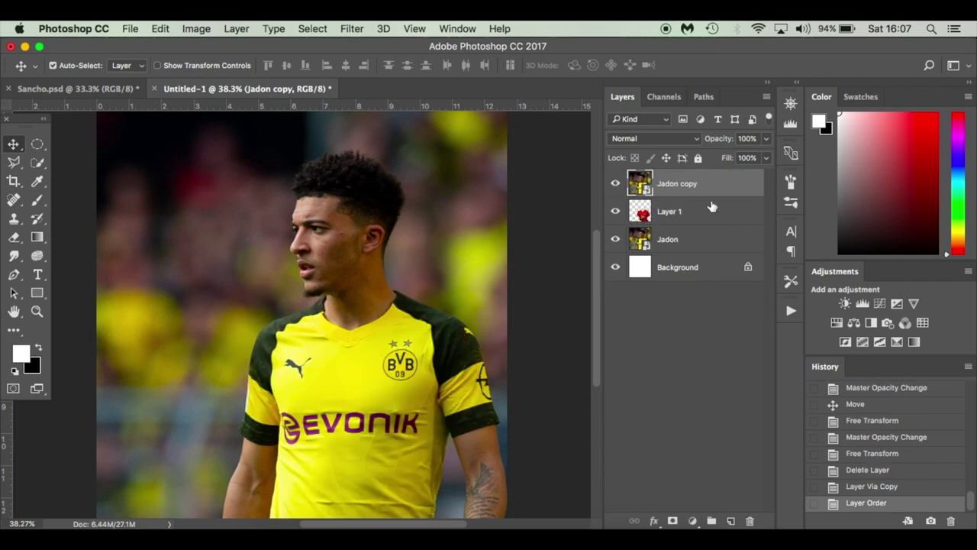
left_click(615, 183)
left_click(717, 218)
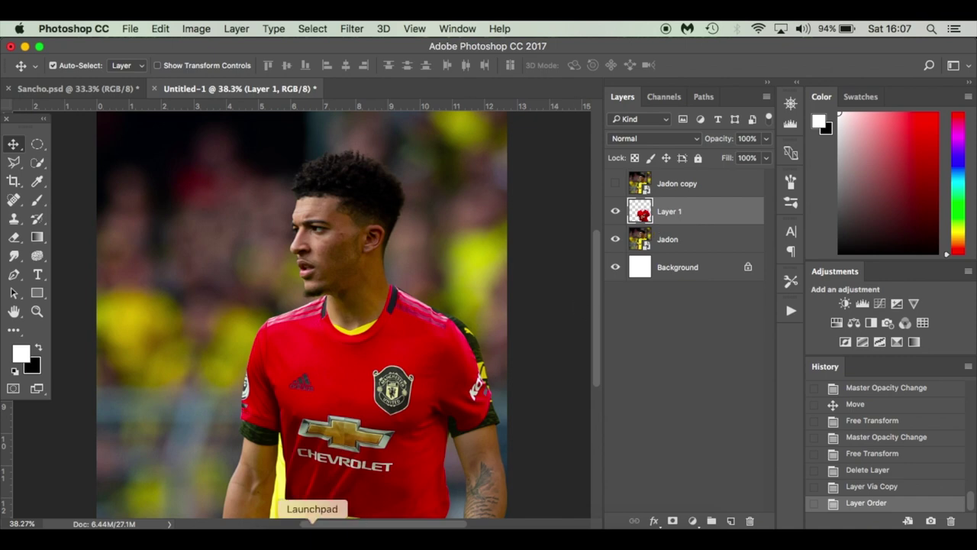
Place the ripped 2 paper image above Layer 1, rotate it about 16°, and position it over the lower part of the shirt.
left_click(278, 535)
left_click_drag(439, 160, 345, 427)
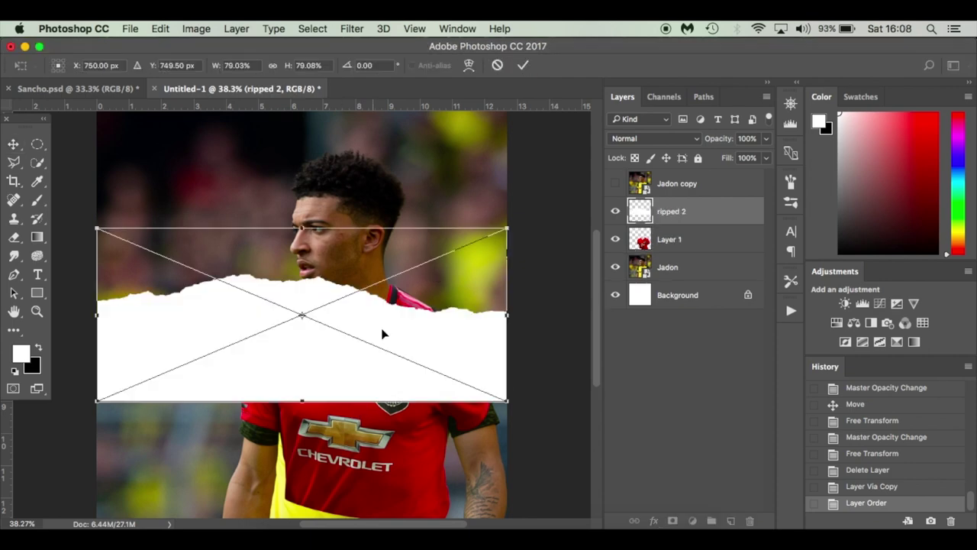
left_click_drag(460, 327, 461, 453)
left_click_drag(91, 341, 145, 304)
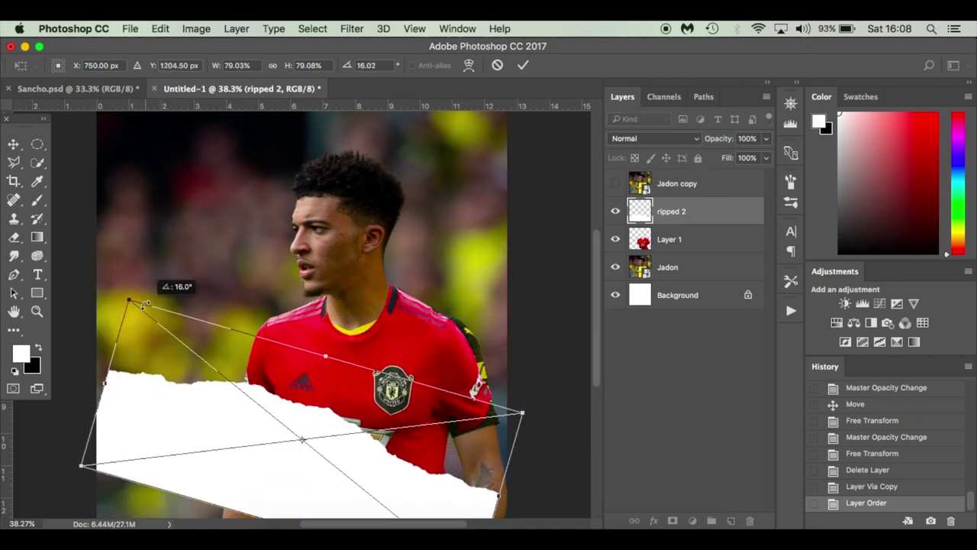
left_click_drag(240, 363, 261, 345)
Enlarge and reposition the torn paper so its ripped edge runs diagonally across the shirt to the photo's edges, and commit the placement.
scroll(261, 345, "down", 3)
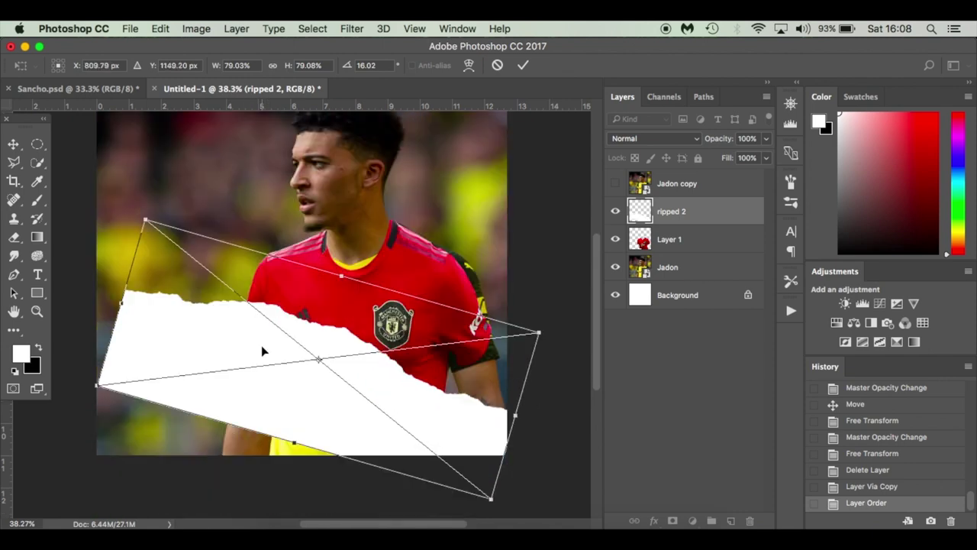
scroll(261, 350, "down", 3)
left_click_drag(92, 314, 45, 307)
left_click_drag(316, 300, 320, 328)
key("Return")
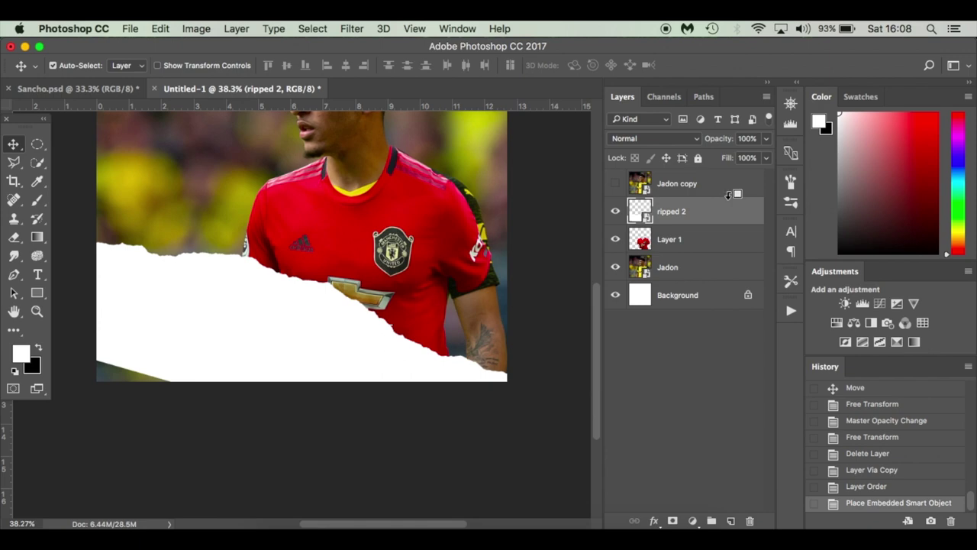
Clip the Jadon copy layer to the ripped 2 layer and make it visible.
left_click(730, 196, "alt")
left_click(615, 184)
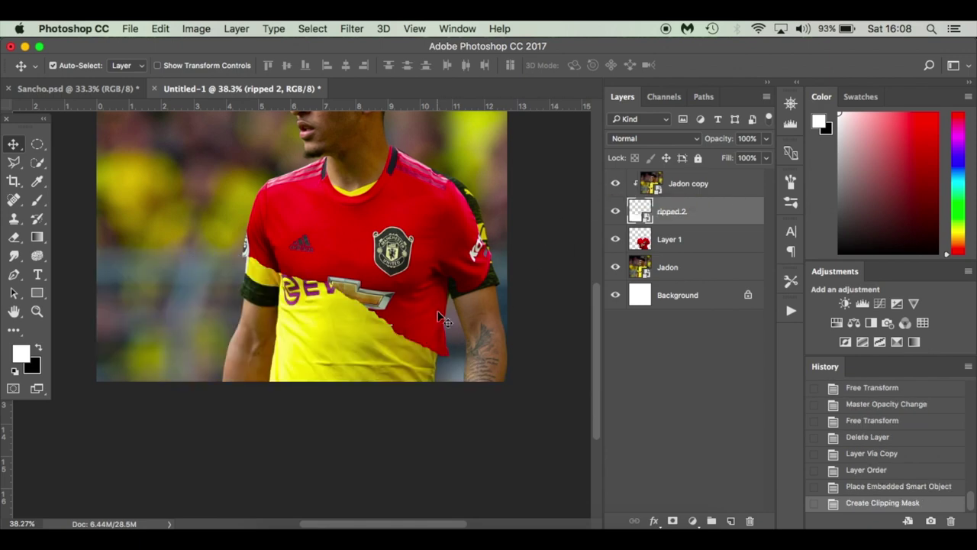
Warp Layer 1 so the red shirt's sleeve on the photo's left side pulls in to match the player's arm outline.
scroll(320, 313, "up", 5)
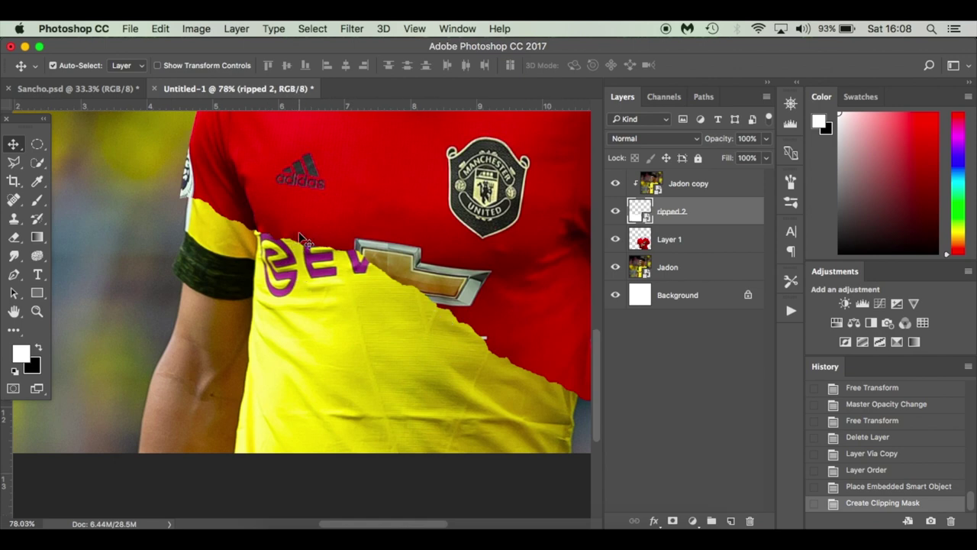
scroll(304, 243, "up", 3)
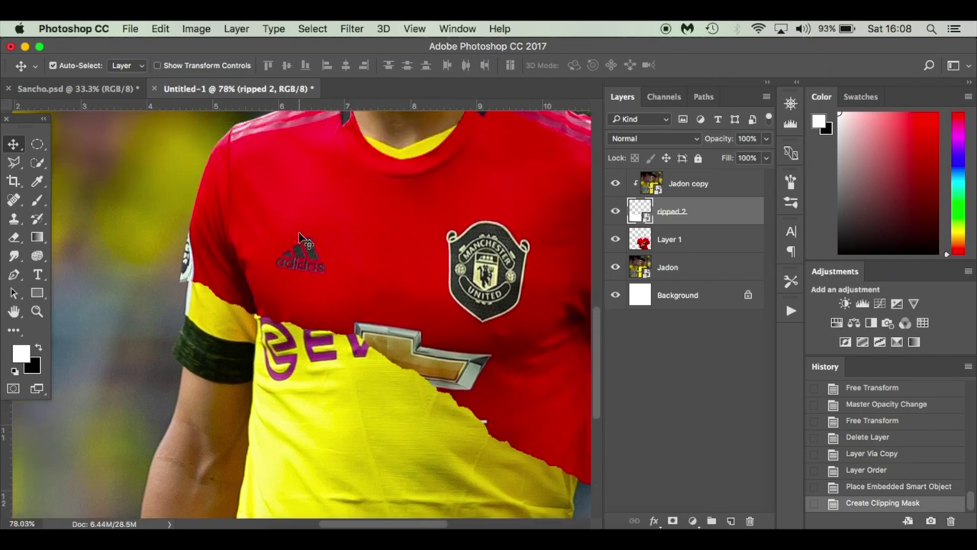
left_click(691, 239)
key("super+t")
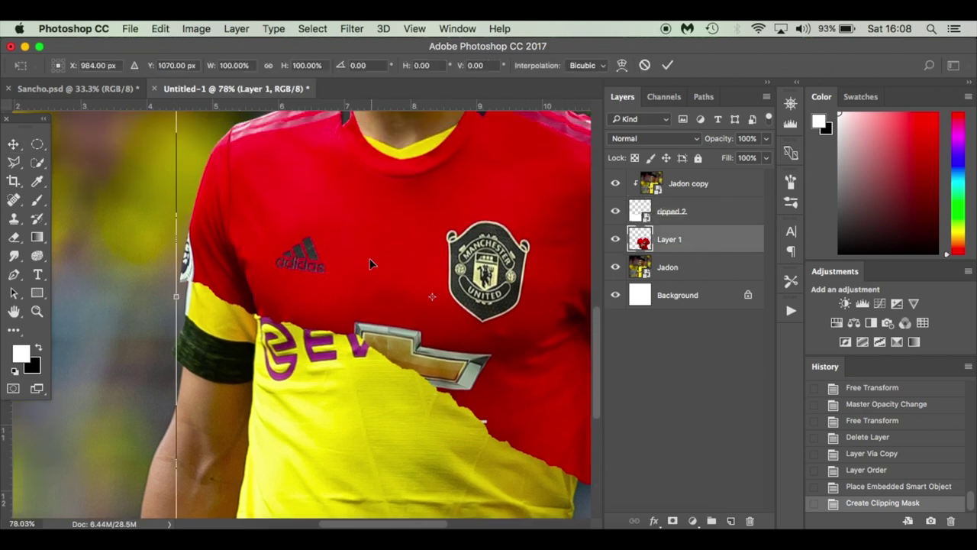
right_click(363, 263)
left_click(406, 350)
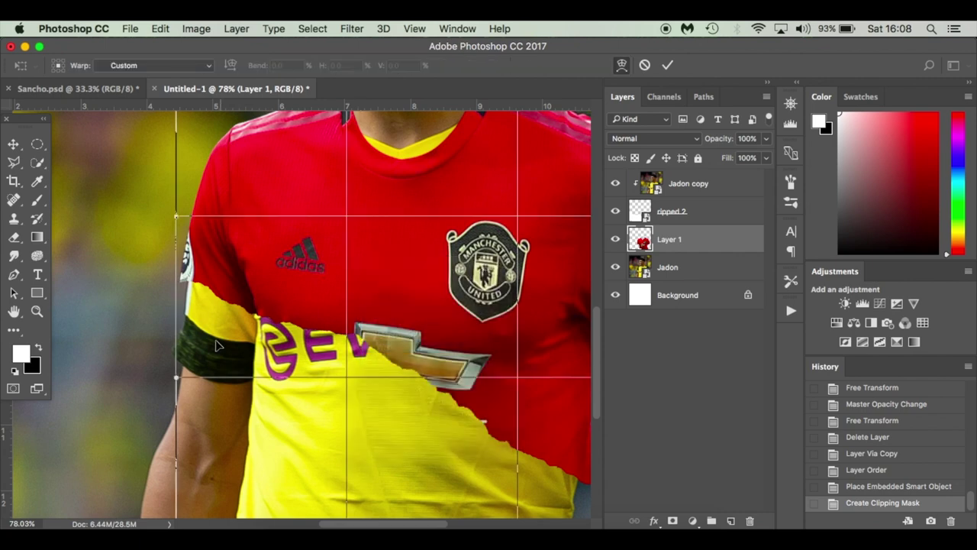
left_click_drag(184, 337, 196, 336)
left_click_drag(212, 170, 203, 166)
left_click_drag(186, 314, 190, 307)
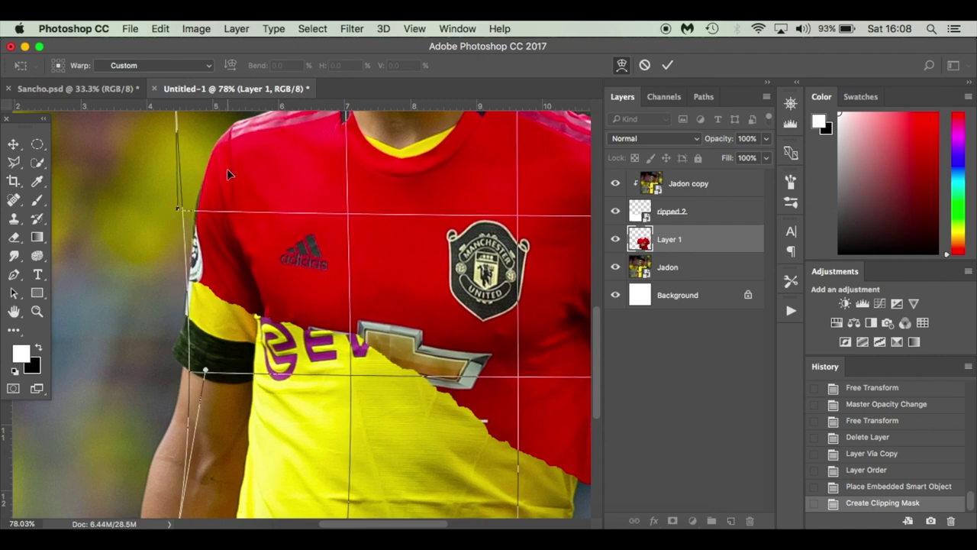
left_click_drag(227, 168, 219, 178)
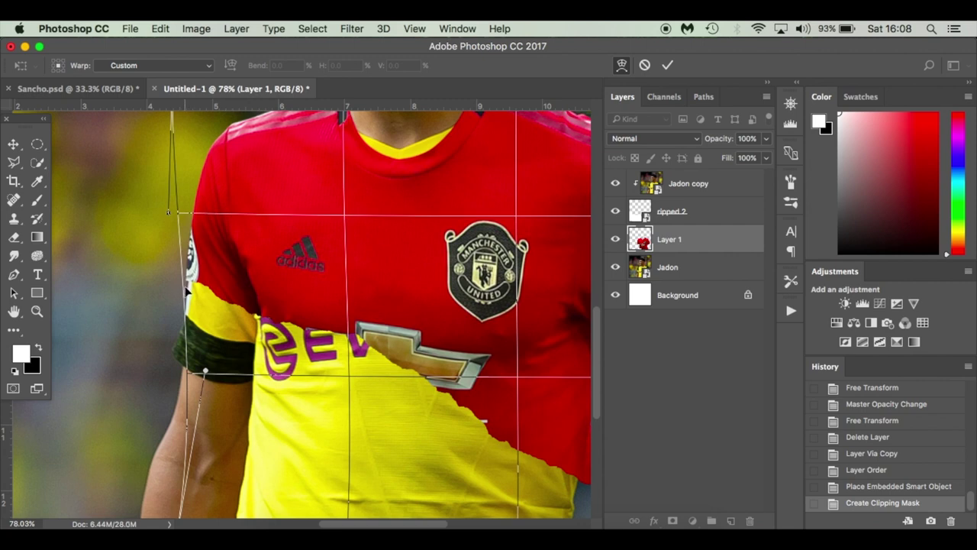
Refine the warp along the red sleeve's outer edge and shoulder, check the opposite sleeve, and commit the transform.
left_click_drag(189, 290, 189, 289)
scroll(215, 238, "up", 3)
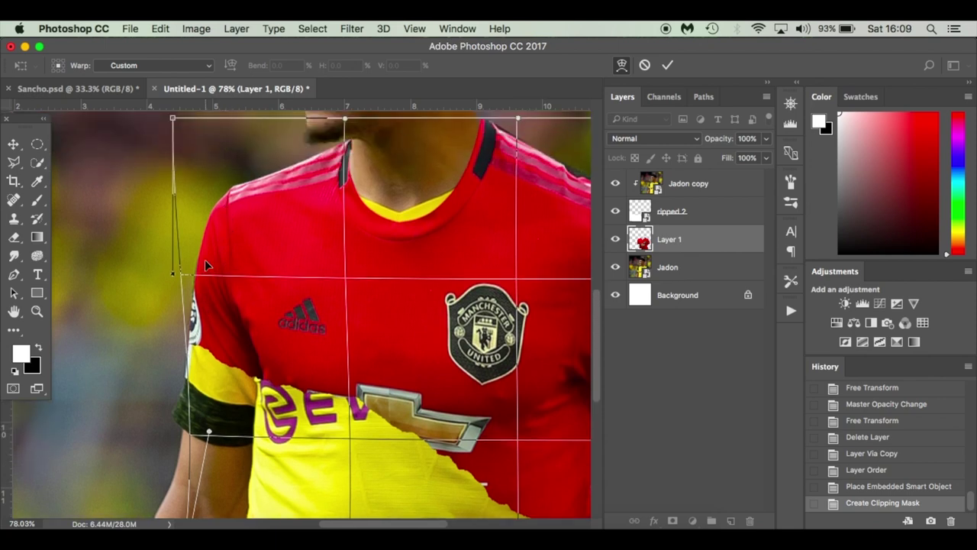
left_click_drag(204, 258, 202, 258)
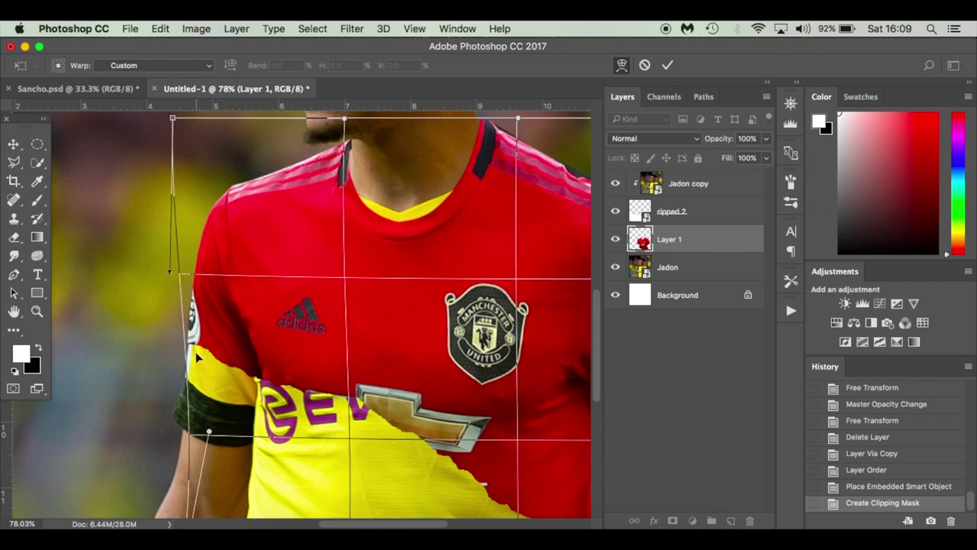
scroll(255, 386, "right", 2)
scroll(256, 386, "right", 5)
scroll(256, 385, "down", 3)
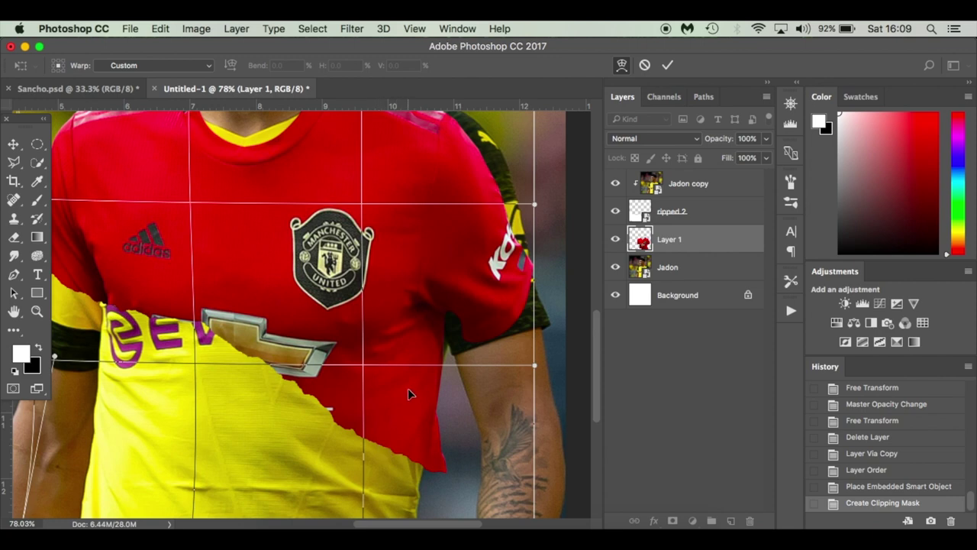
scroll(408, 388, "up", 2)
scroll(408, 387, "left", 2)
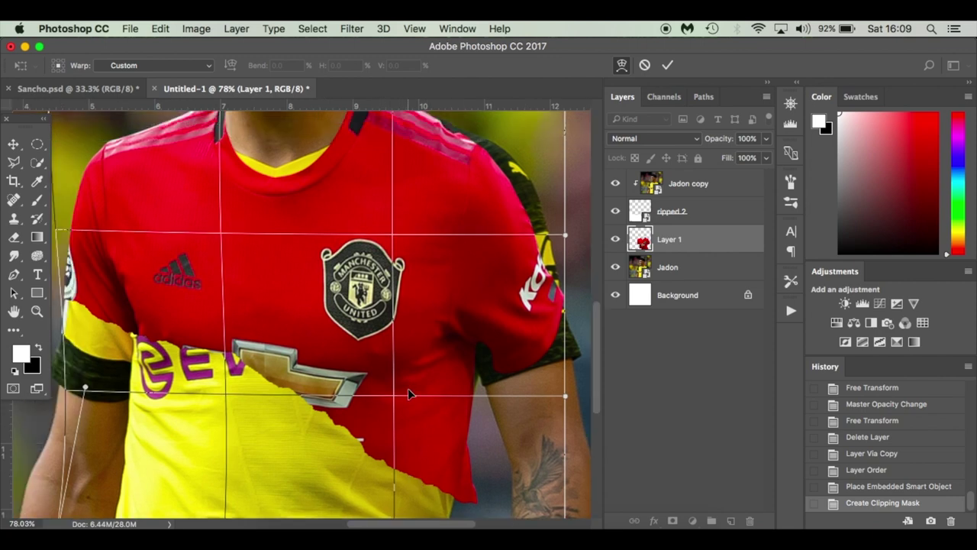
key("Return")
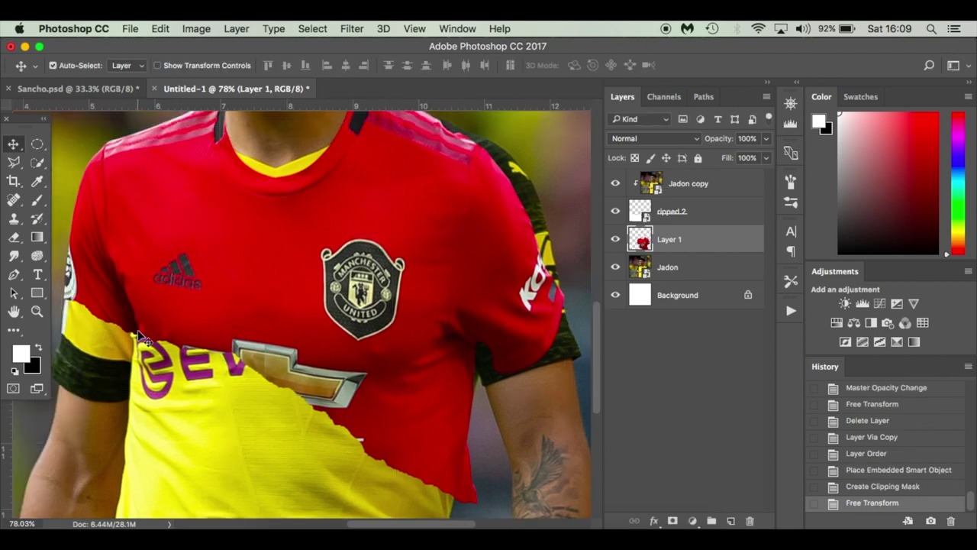
Warp Layer 1 again to align the red shirt with the yellow sleeve, torso and armpit edges, and commit it.
key("ctrl+t")
right_click(183, 323)
left_click(213, 412)
left_click_drag(150, 366, 143, 367)
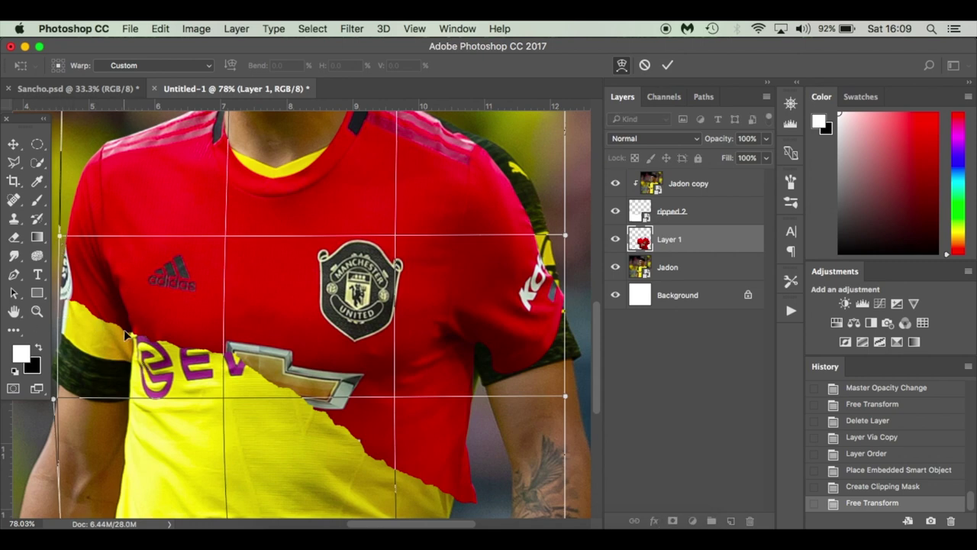
left_click_drag(149, 346, 147, 346)
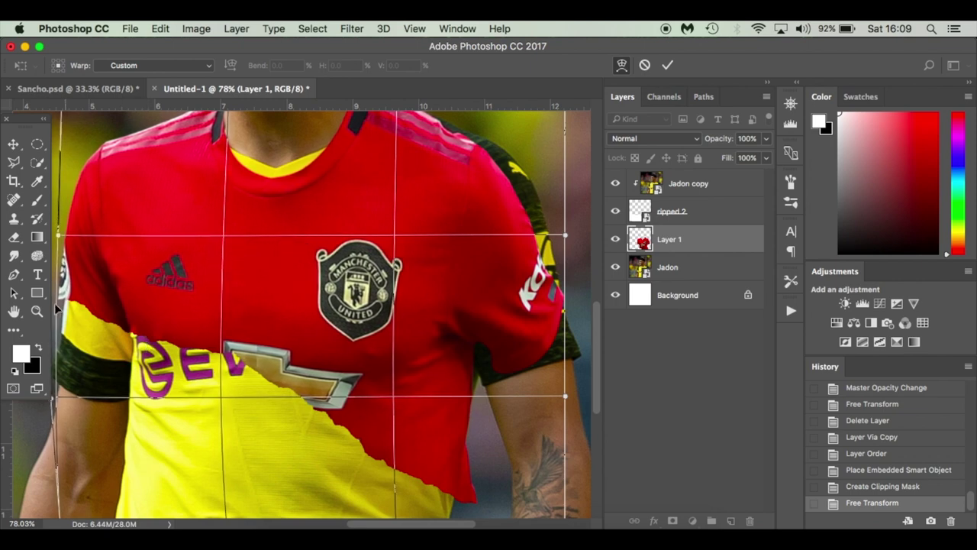
left_click_drag(60, 303, 64, 302)
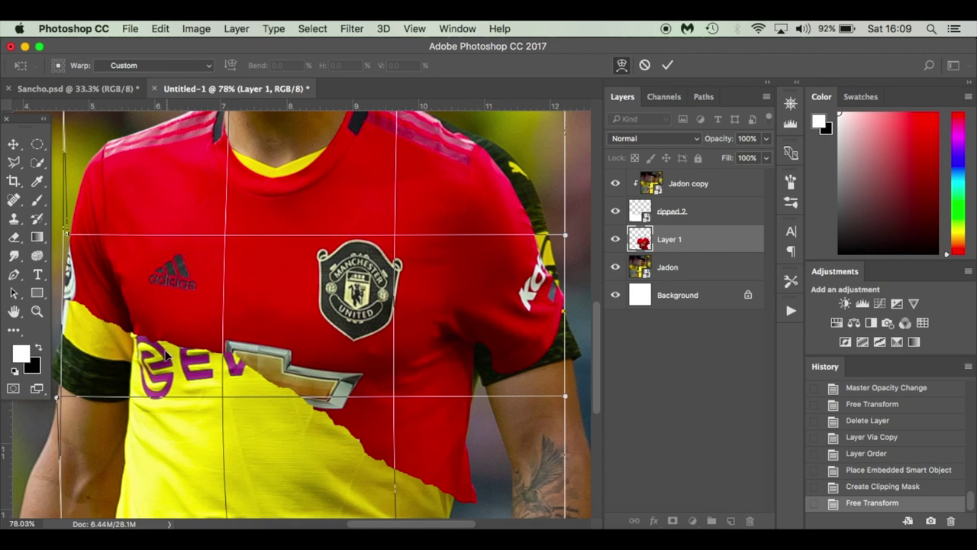
left_click_drag(168, 352, 164, 351)
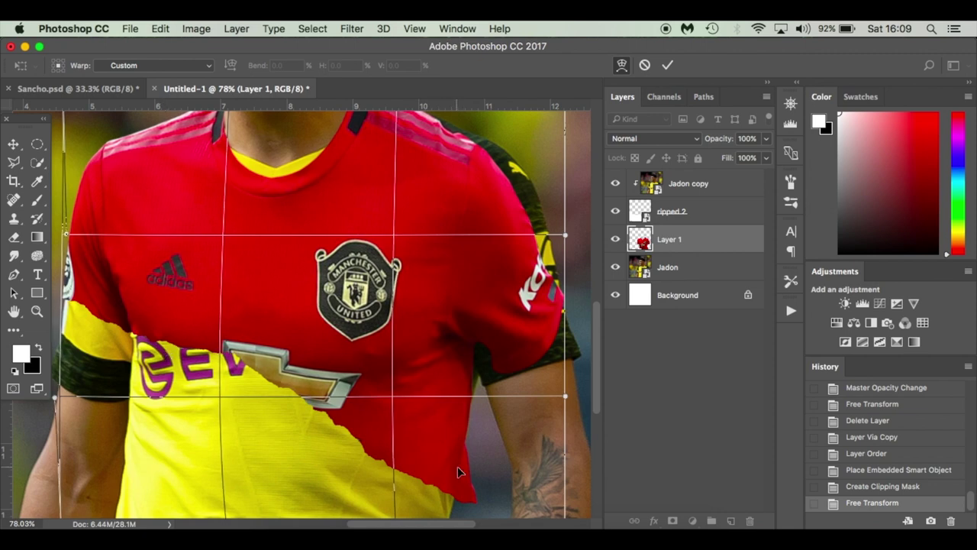
left_click_drag(482, 379, 482, 379)
key("Return")
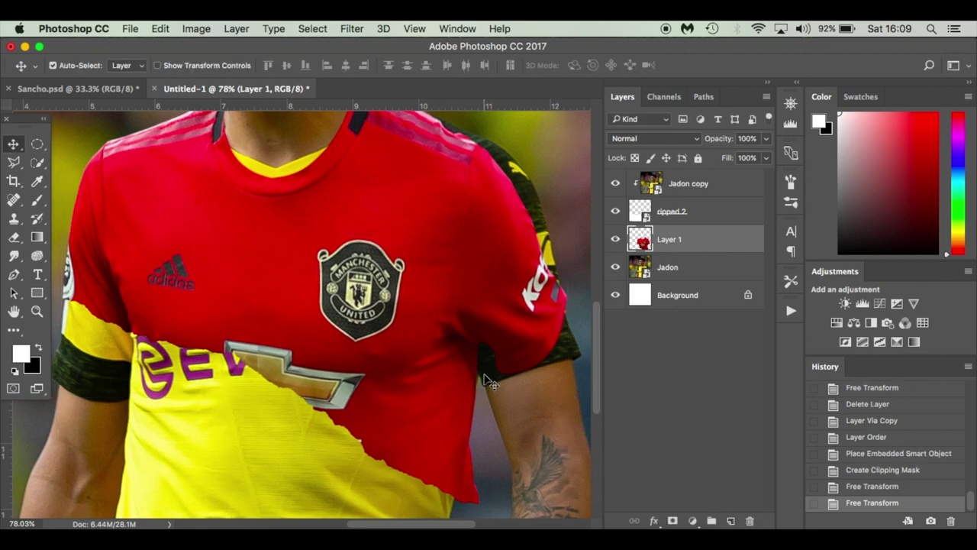
Duplicate the Jadon copy layer, hide the duplicate, and make Jadon copy the active layer.
key("super+0")
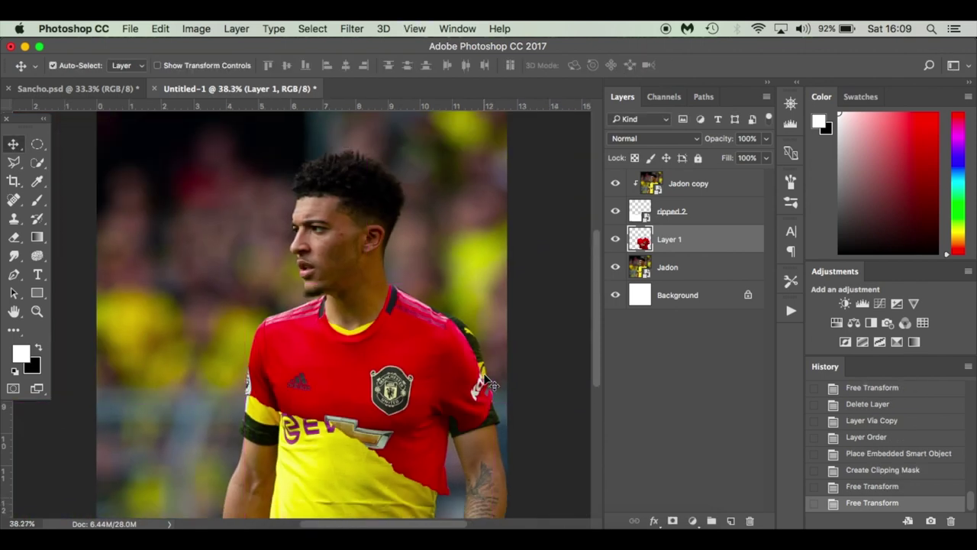
left_click(730, 186)
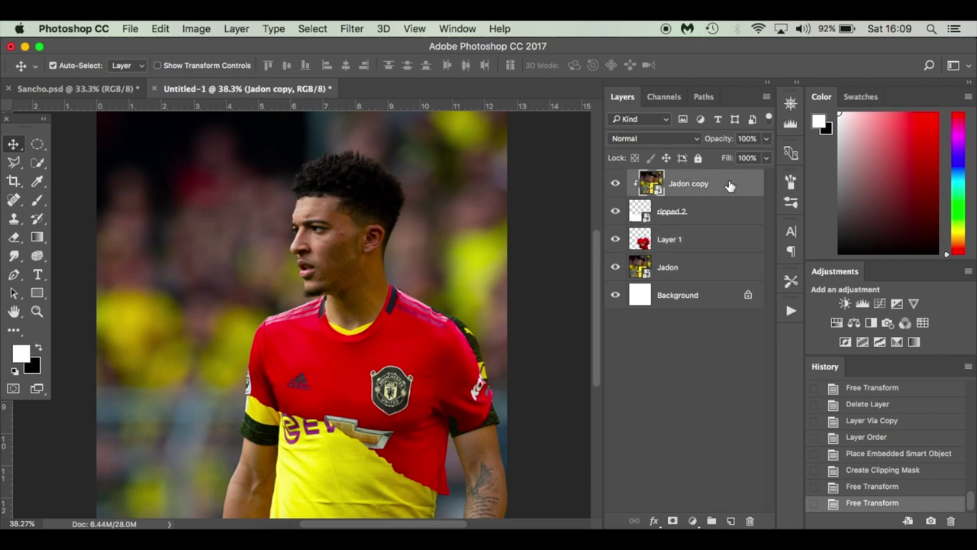
key("super+j")
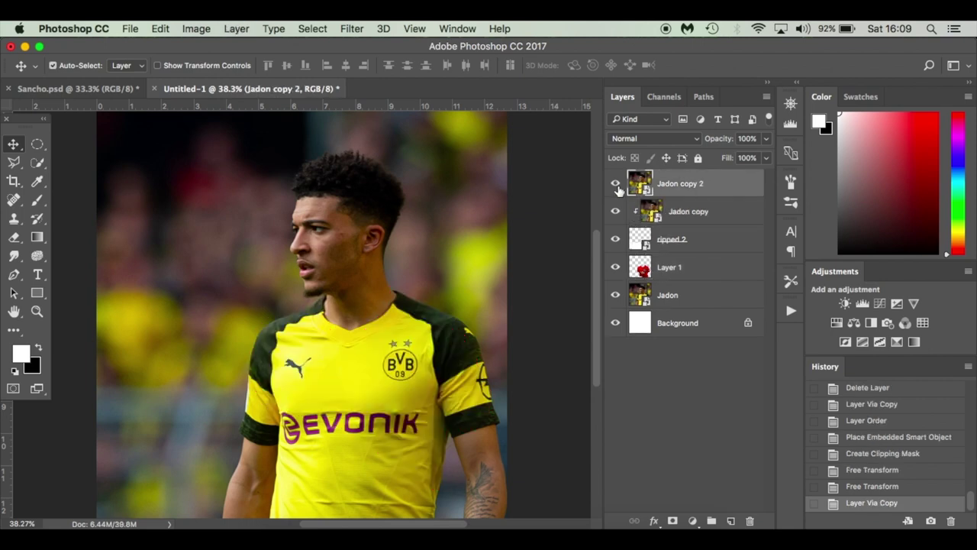
left_click(615, 185)
left_click(733, 215)
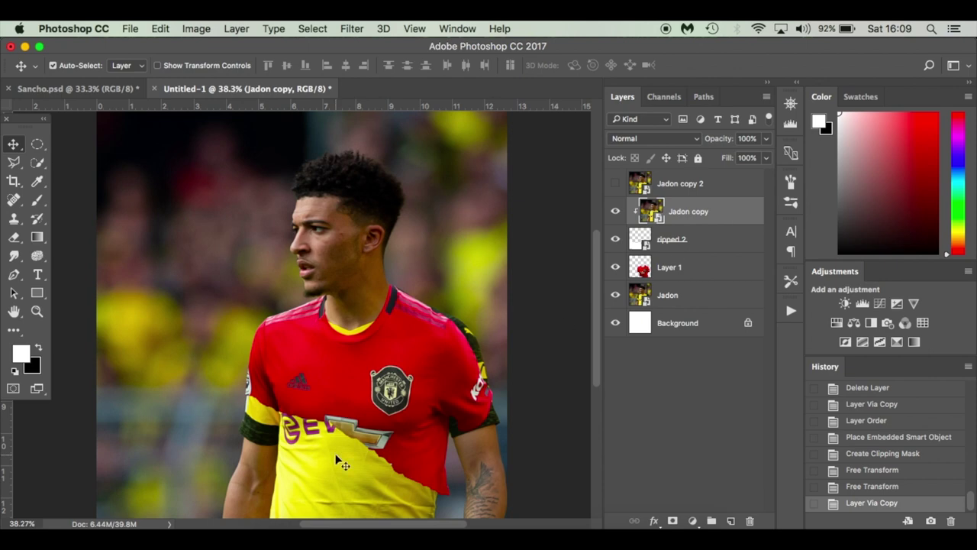
Place ripped 4.png above Jadon copy, rotate it to -158.31°, scale it to about 87%, and commit it across the upper shirt.
left_click(277, 527)
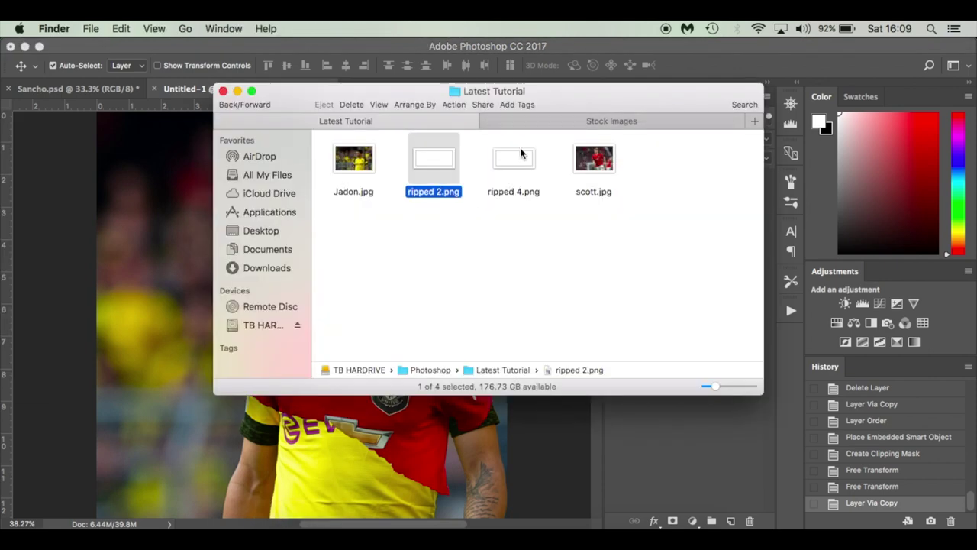
left_click(522, 172)
left_click_drag(521, 169, 227, 481)
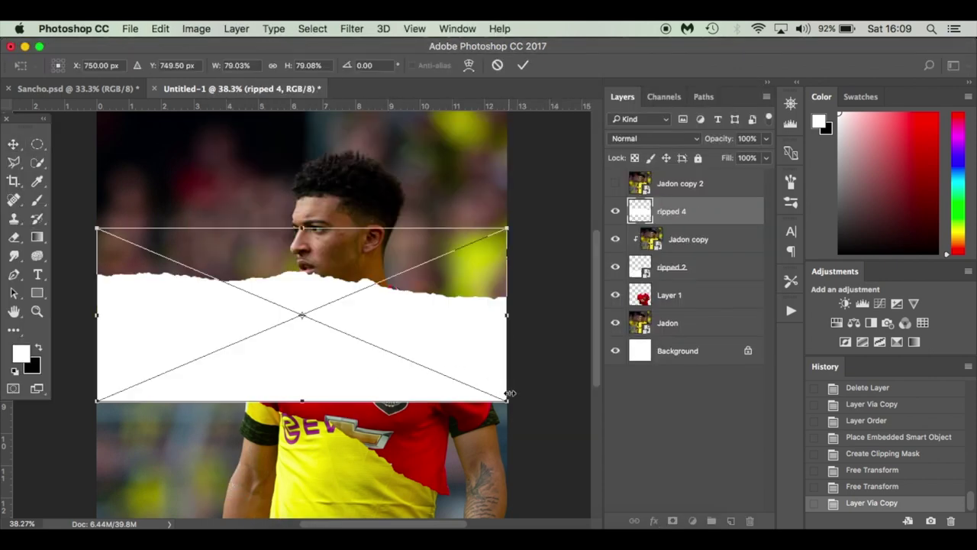
left_click_drag(517, 411, 223, 243)
left_click_drag(364, 303, 412, 300)
left_click_drag(177, 167, 177, 146)
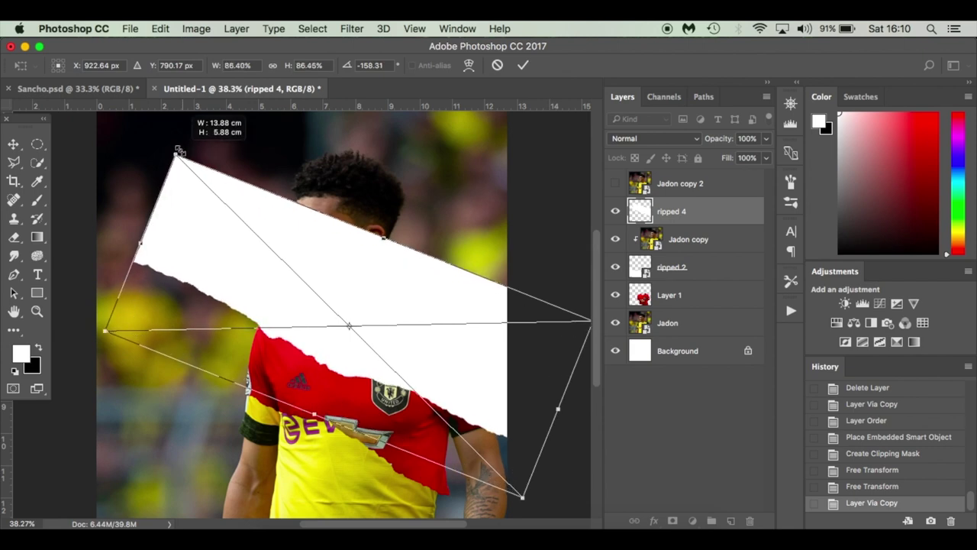
left_click_drag(248, 222, 247, 212)
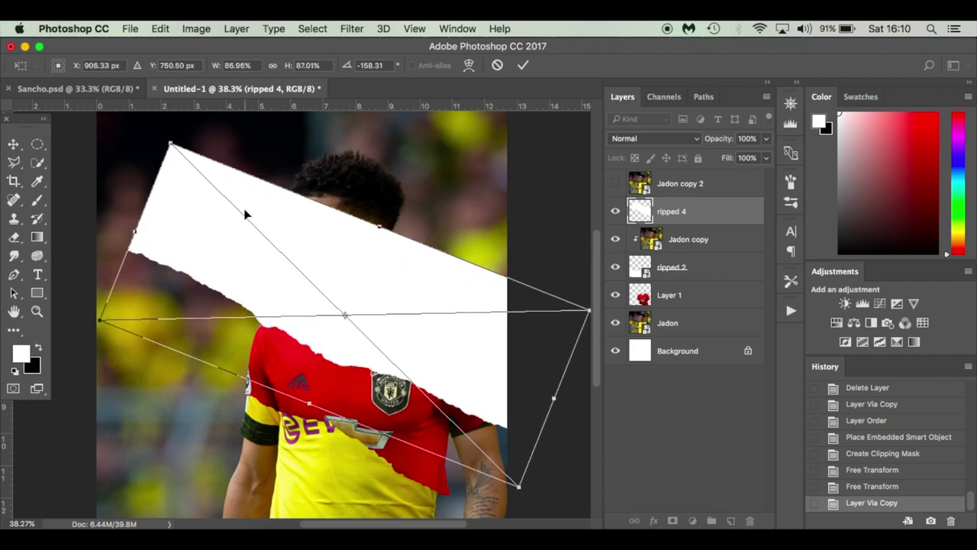
key("Return")
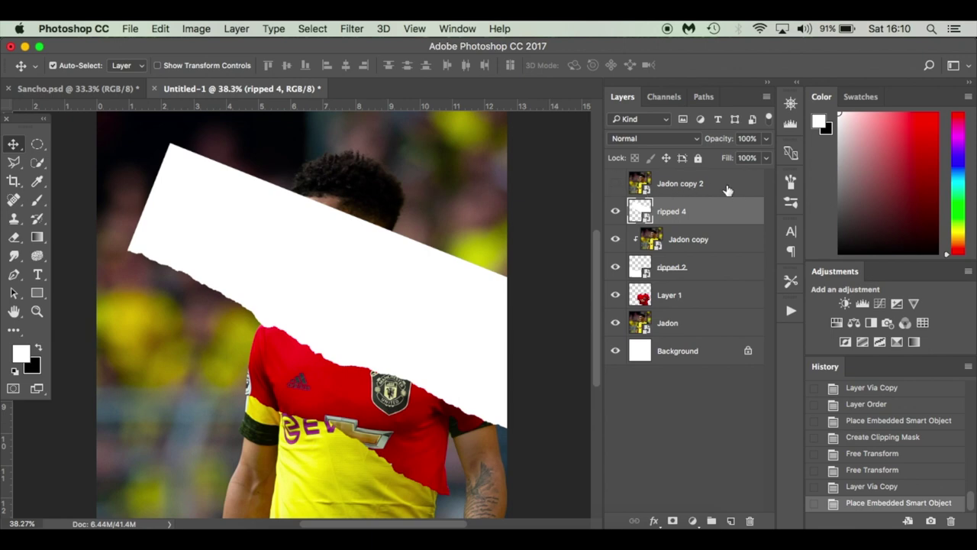
Clip the Jadon copy 2 layer to the ripped 4 layer and make it visible.
left_click(732, 192, "alt")
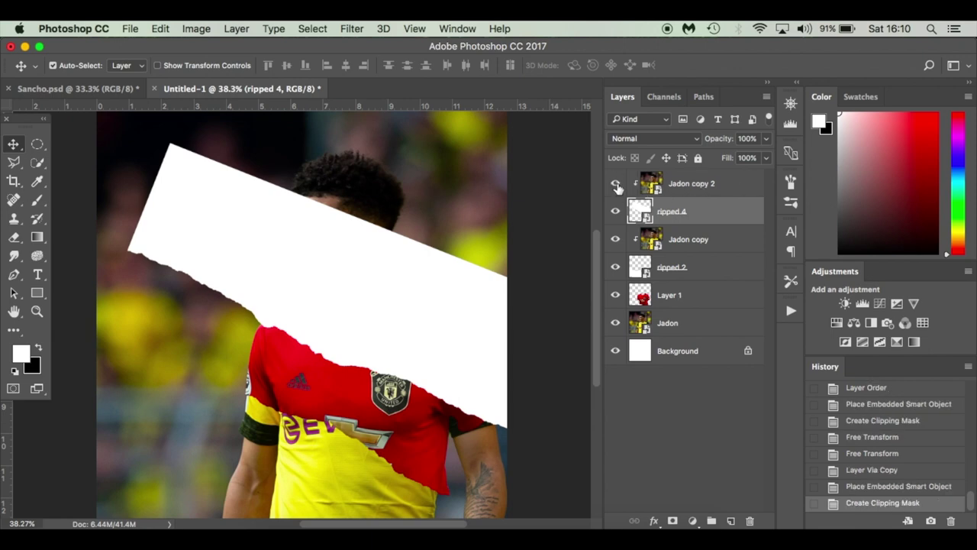
left_click(615, 184)
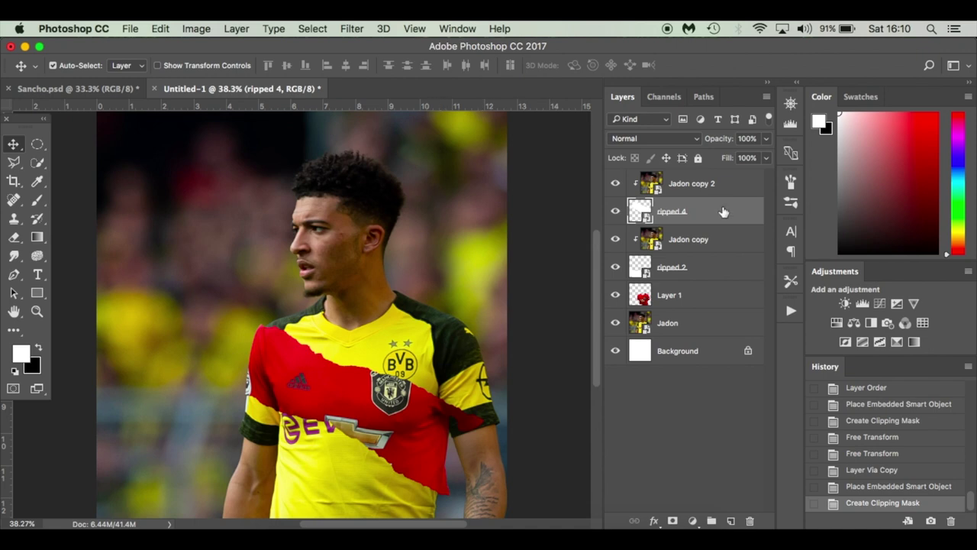
Shift the ripped 4 layer toward the photo's right side to reveal more of the red shirt's shoulder.
key("super+t")
left_click_drag(472, 359, 534, 354)
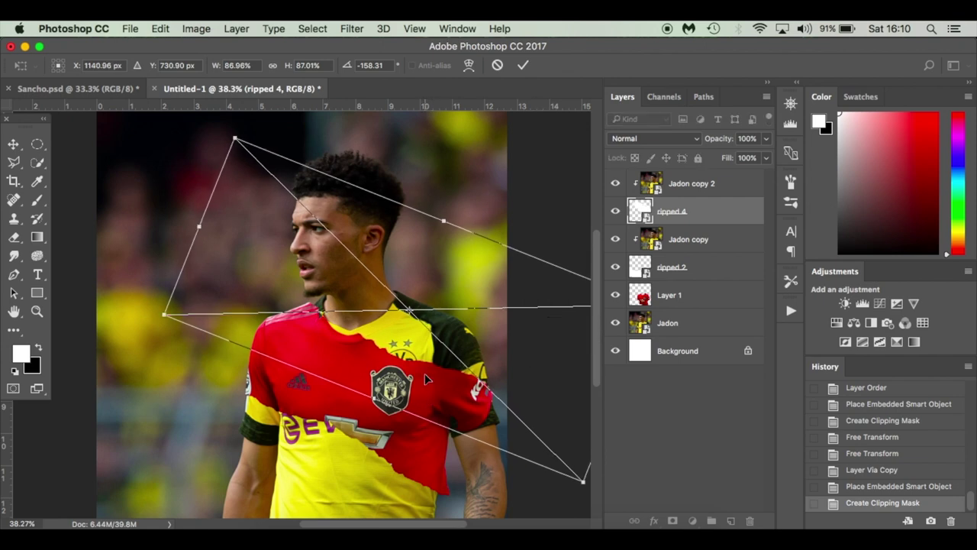
mouse_move(440, 362)
left_mouse_down()
mouse_move(432, 345)
mouse_move(419, 352)
mouse_move(439, 350)
left_mouse_up()
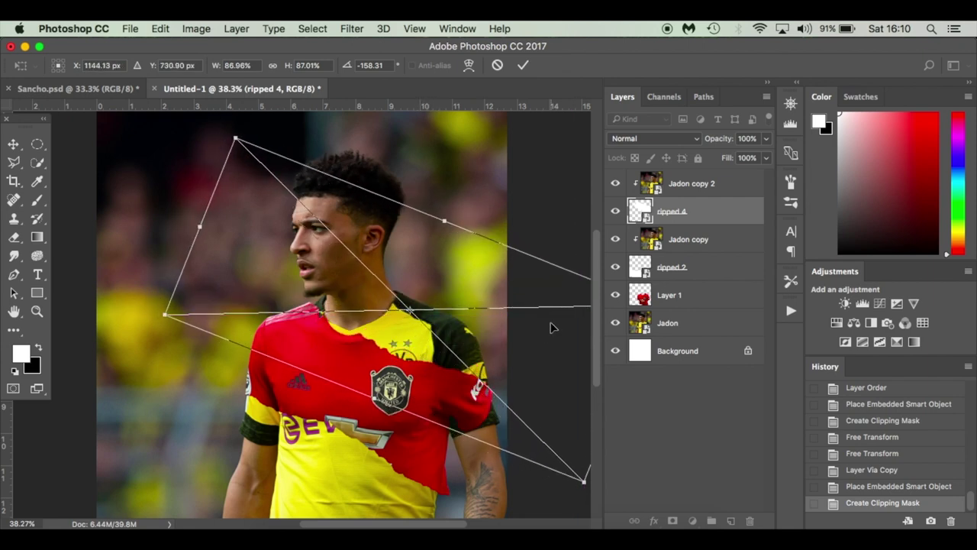
Rotate the ripped 4 layer to a shallower tilt, reposition its torn edge across the upper chest above the club crest, and commit.
scroll(553, 326, "right", 5)
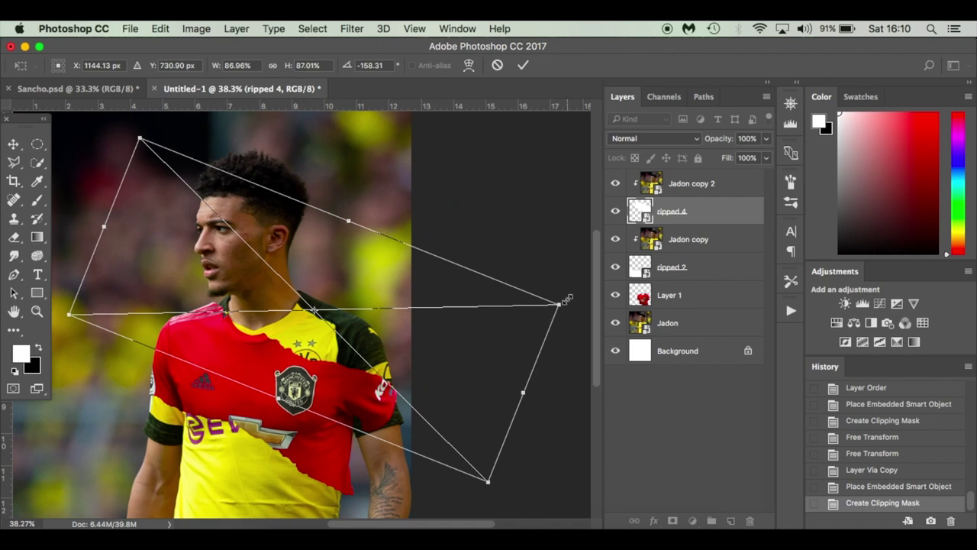
left_click_drag(574, 300, 575, 307)
left_click_drag(497, 349, 497, 370)
left_click_drag(575, 336, 574, 304)
left_click_drag(454, 368, 451, 354)
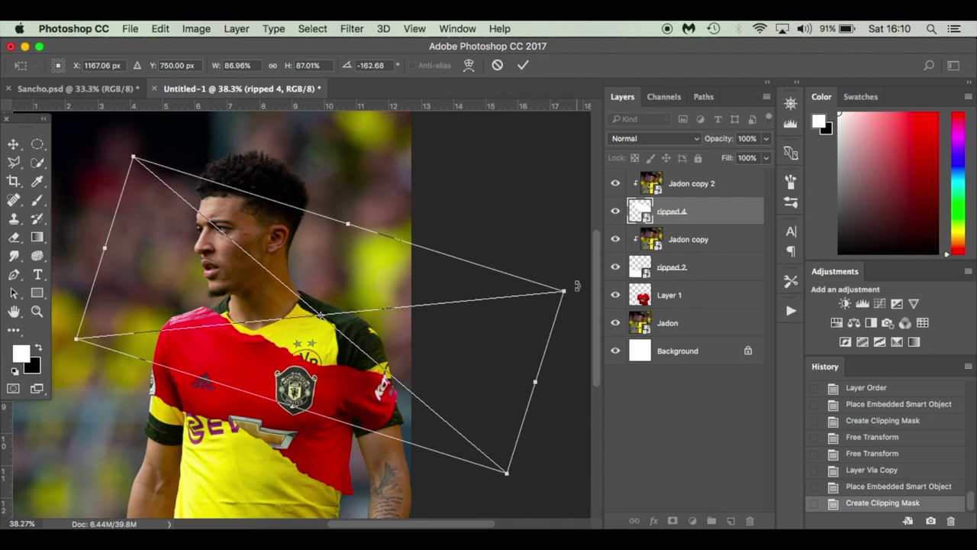
left_click_drag(578, 290, 578, 272)
left_click_drag(466, 355, 493, 355)
key("Return")
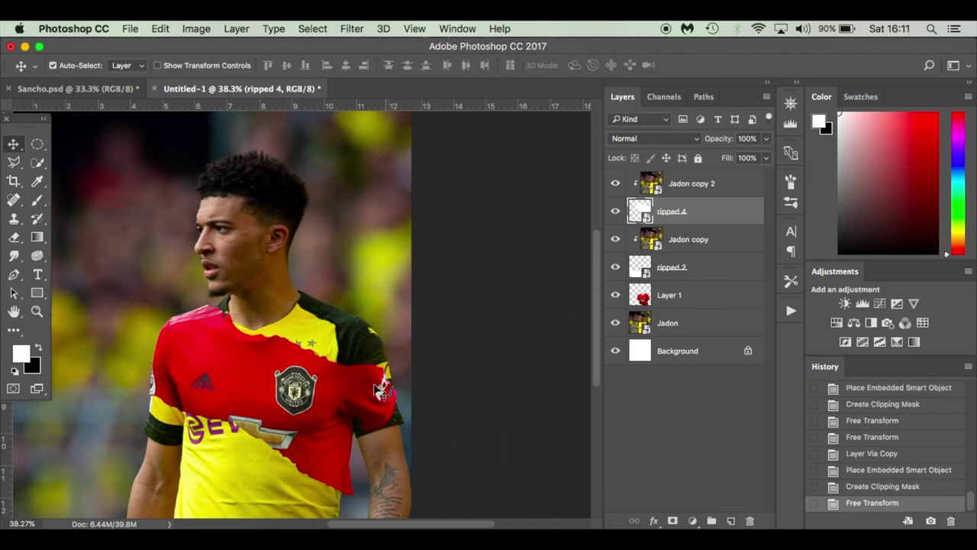
Warp the red shirt on Layer 1 slightly upward and outward around the club crest, and commit the warp.
left_click(313, 393)
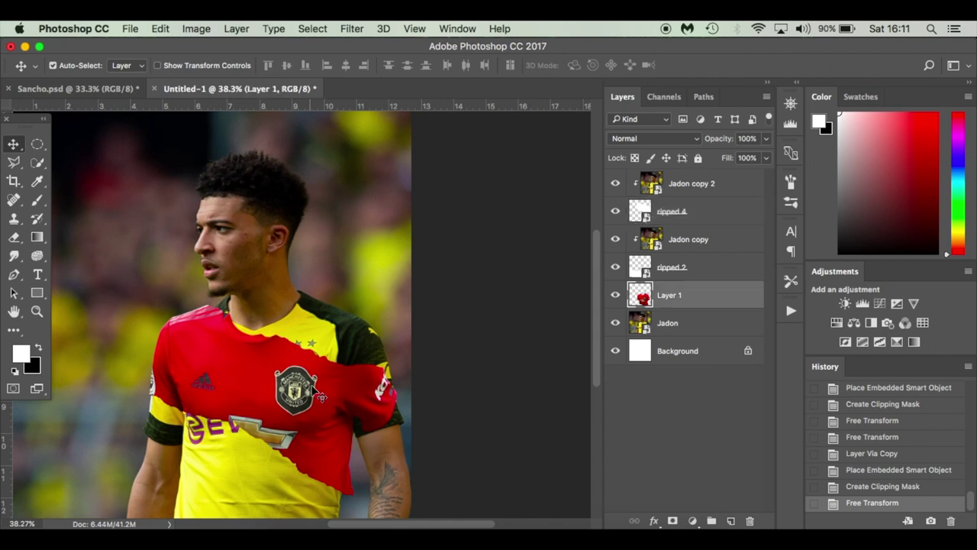
key("super+t")
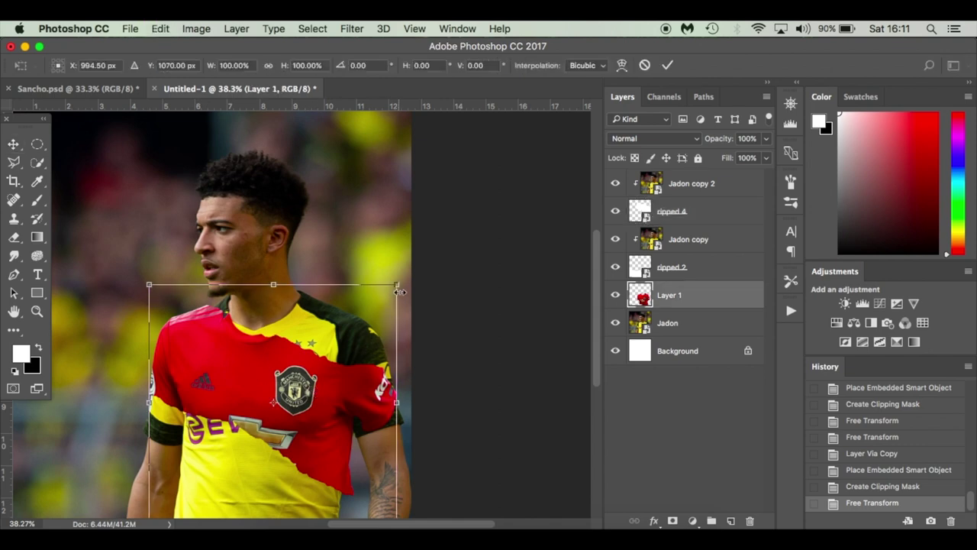
right_click(327, 388)
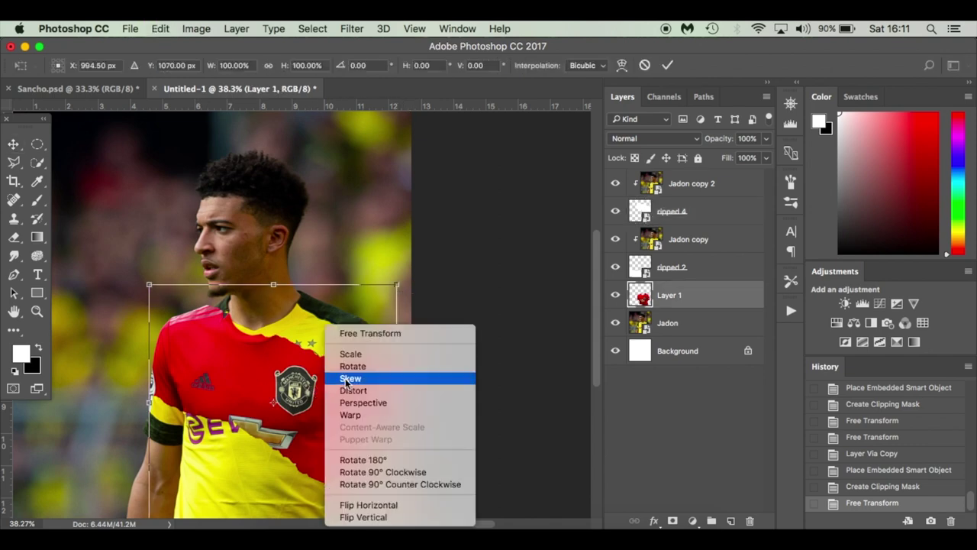
left_click(373, 414)
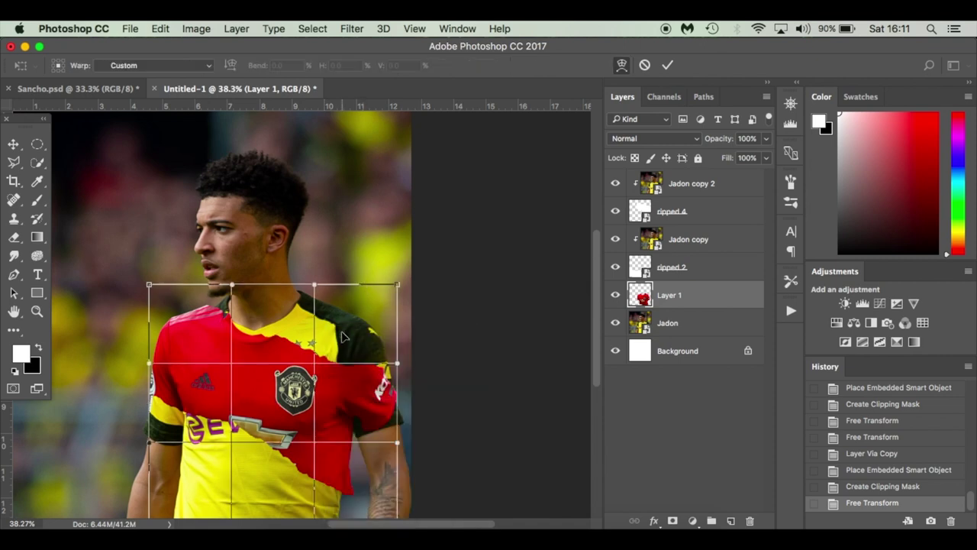
mouse_move(342, 356)
left_mouse_down()
mouse_move(348, 367)
mouse_move(348, 346)
left_mouse_up()
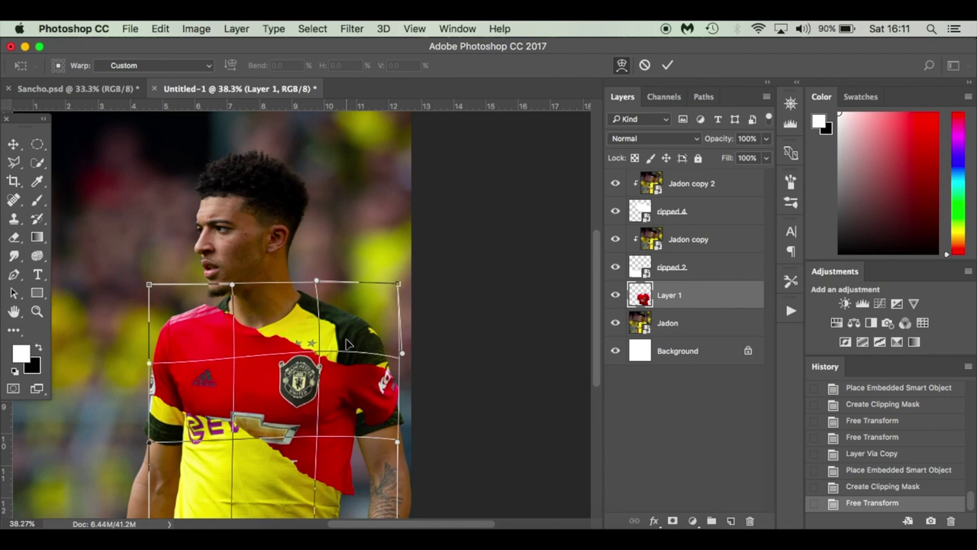
key("Return")
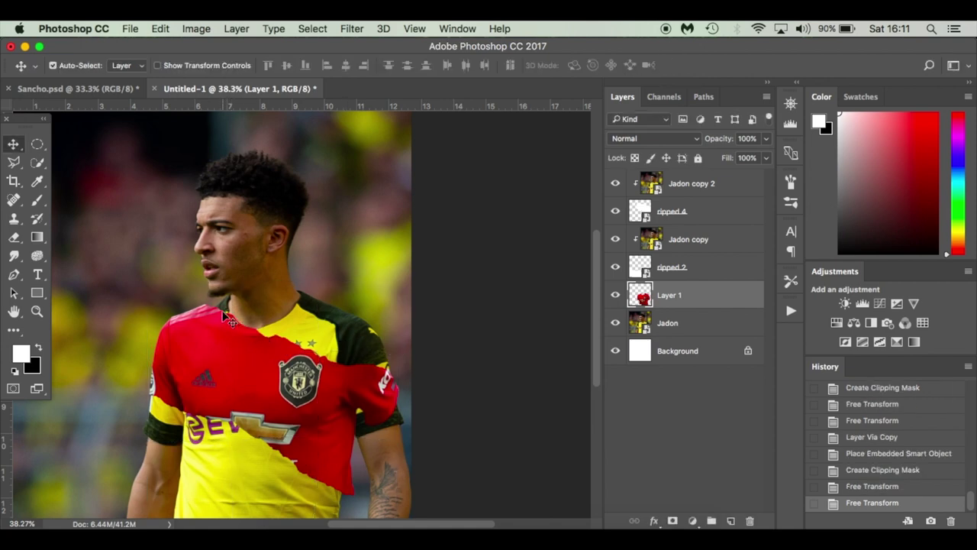
Nudge the red shirt layer straight down by about 0.16 cm to line it up with the body.
scroll(240, 331, "up", 3)
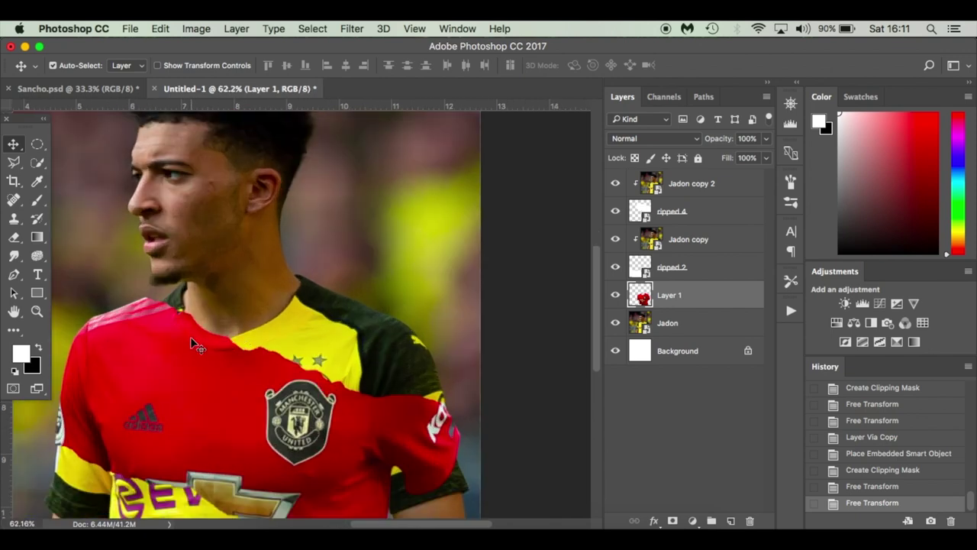
scroll(192, 378, "down", 2)
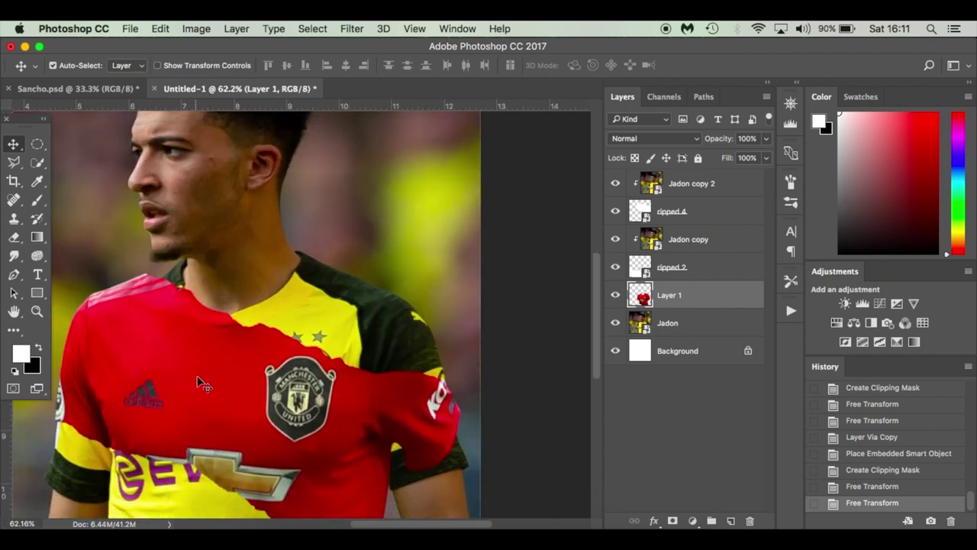
left_click_drag(199, 383, 202, 388)
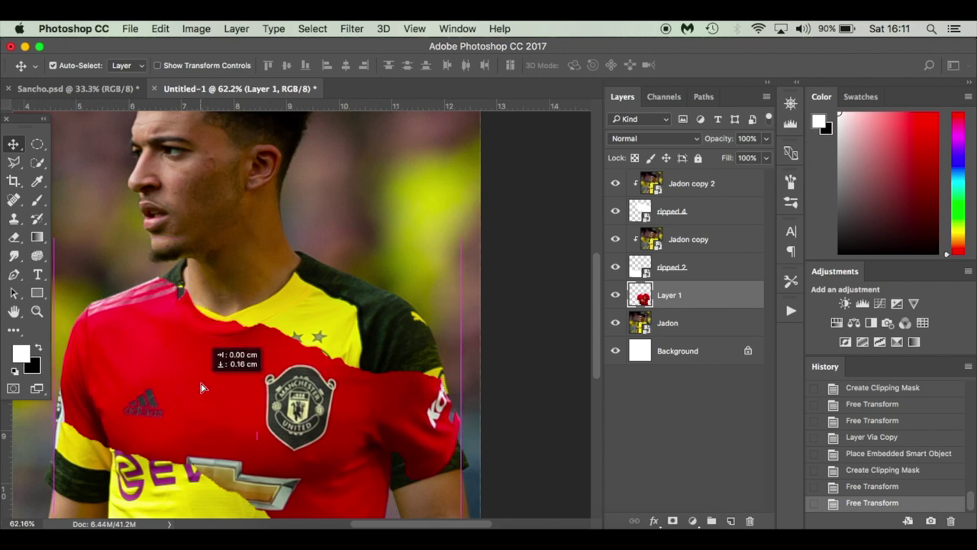
left_click_drag(202, 388, 203, 388)
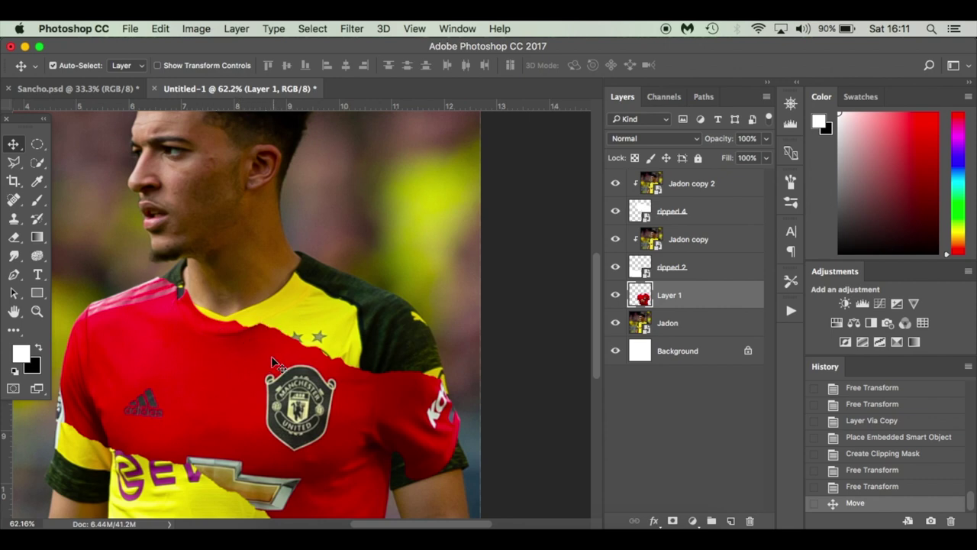
Compare with the finished composite in Sancho.psd, return to Untitled-1, and undo the accidental move of Jadon copy 2.
left_click(114, 88)
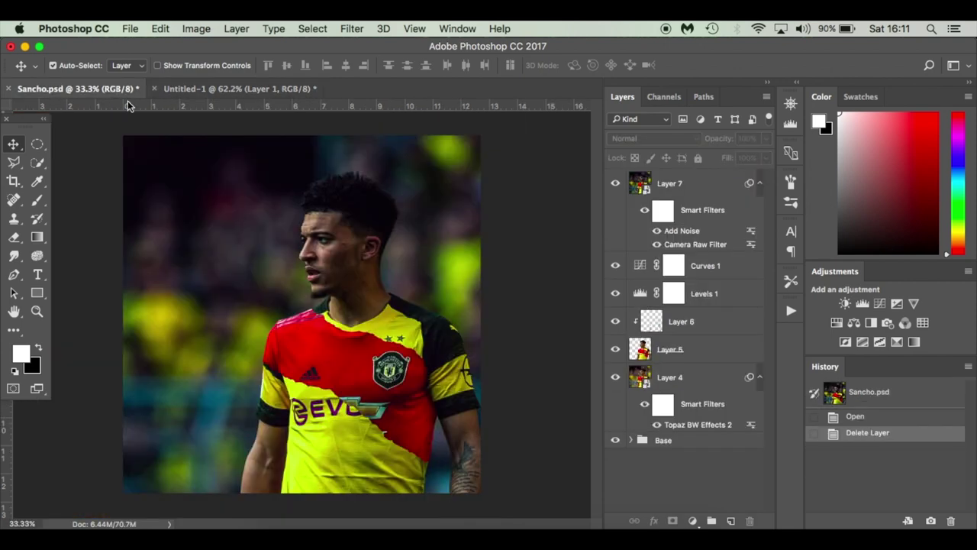
left_click(271, 90)
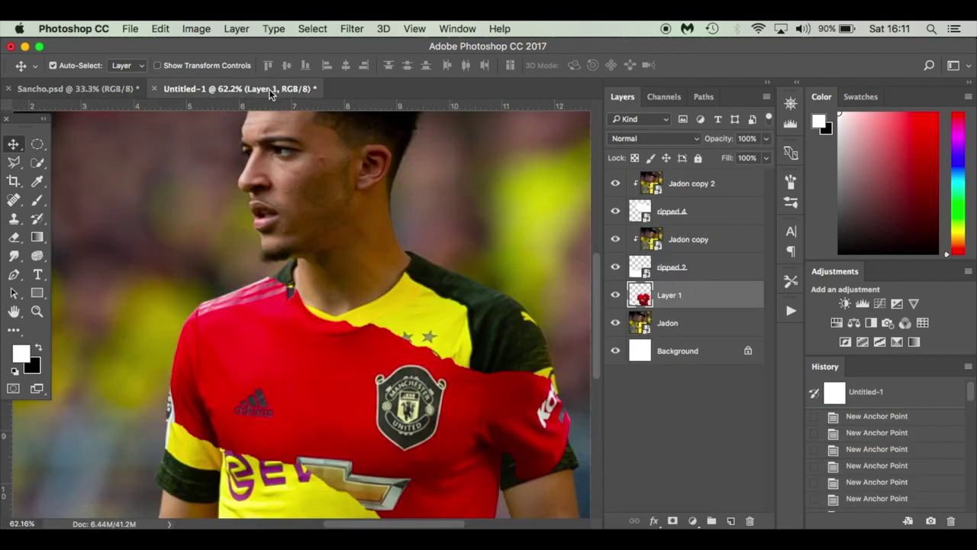
left_click_drag(421, 300, 480, 305)
key("super+z")
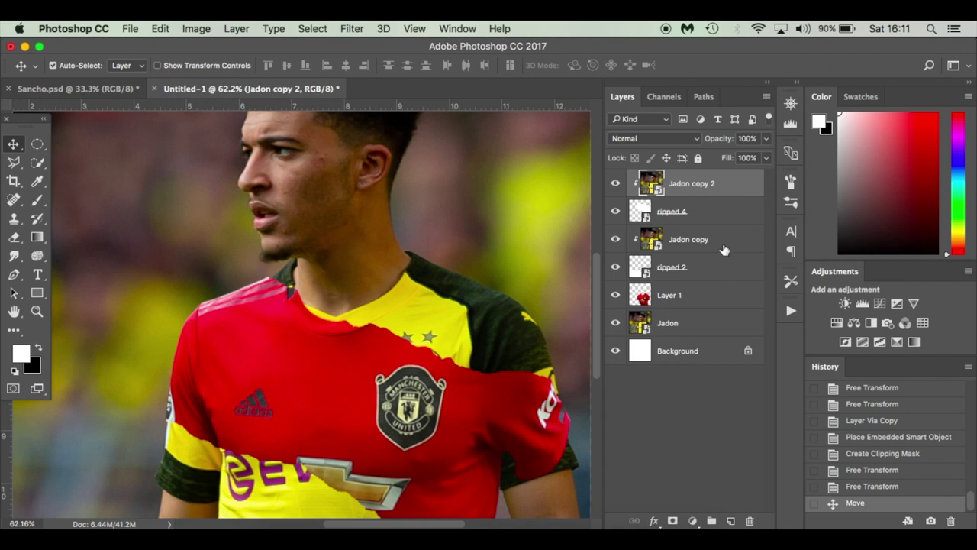
Rotate the ripped 4 layer slightly and reposition its torn edge across the stars above the Manchester United crest, committing the transform.
left_click(724, 212)
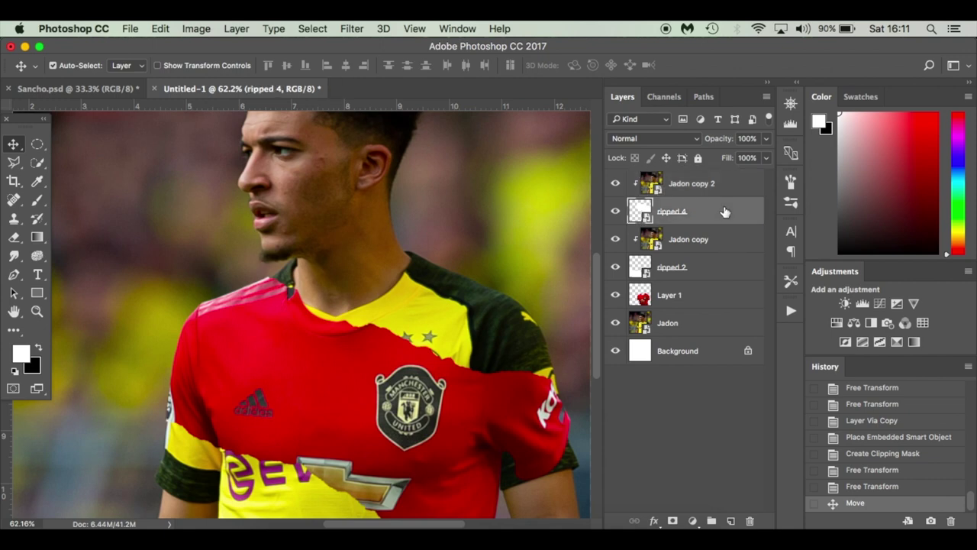
key("super+t")
left_click_drag(534, 238, 522, 249)
scroll(522, 252, "right", 5)
scroll(522, 253, "right", 1)
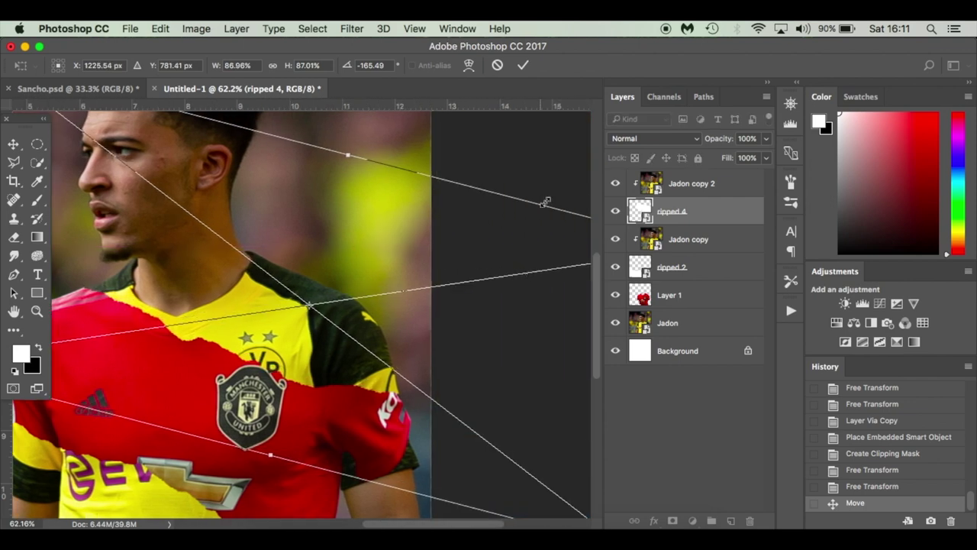
left_click_drag(558, 192, 538, 188)
left_click_drag(464, 368, 491, 351)
key("Return")
scroll(491, 353, "down", 2)
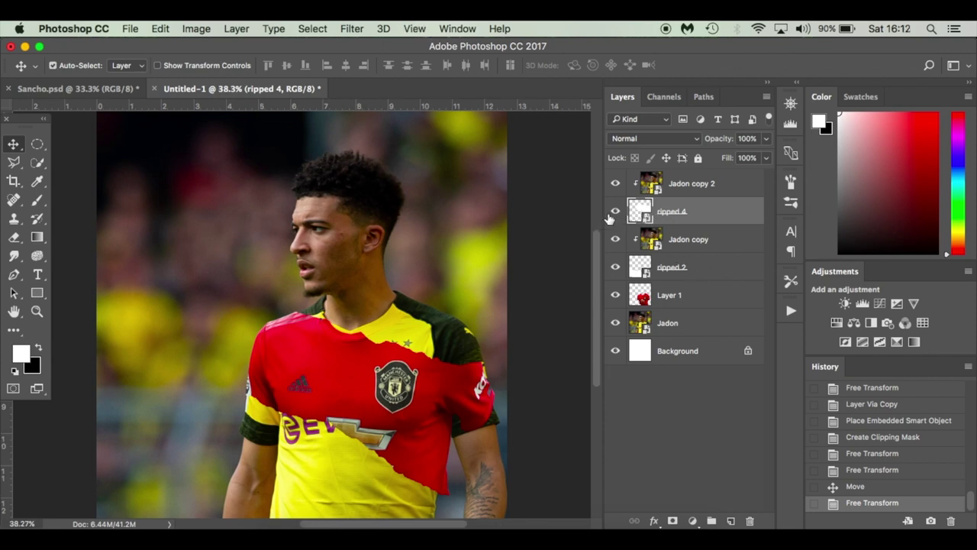
Add a layer mask to Layer 1 and set up a hard round brush with 100% opacity and 100% flow.
left_click(697, 303)
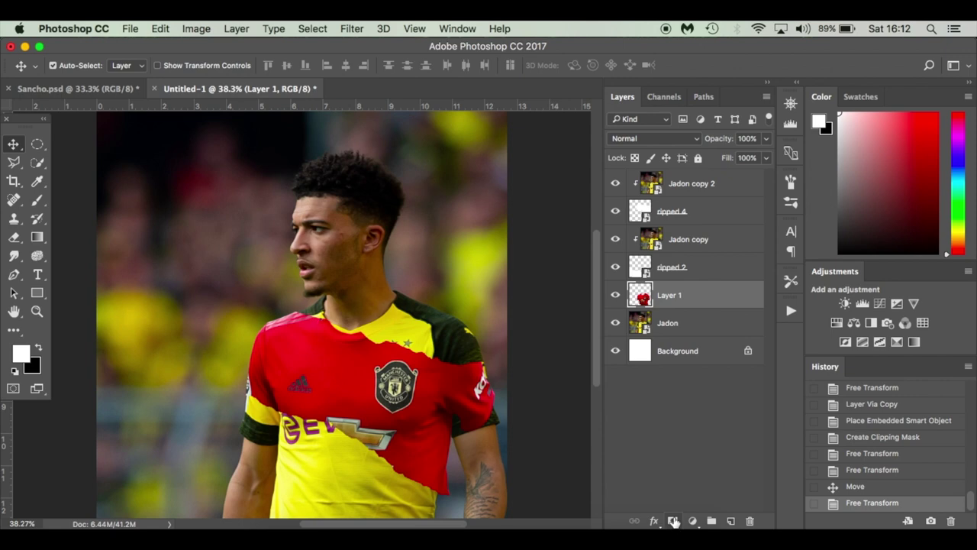
left_click(674, 521)
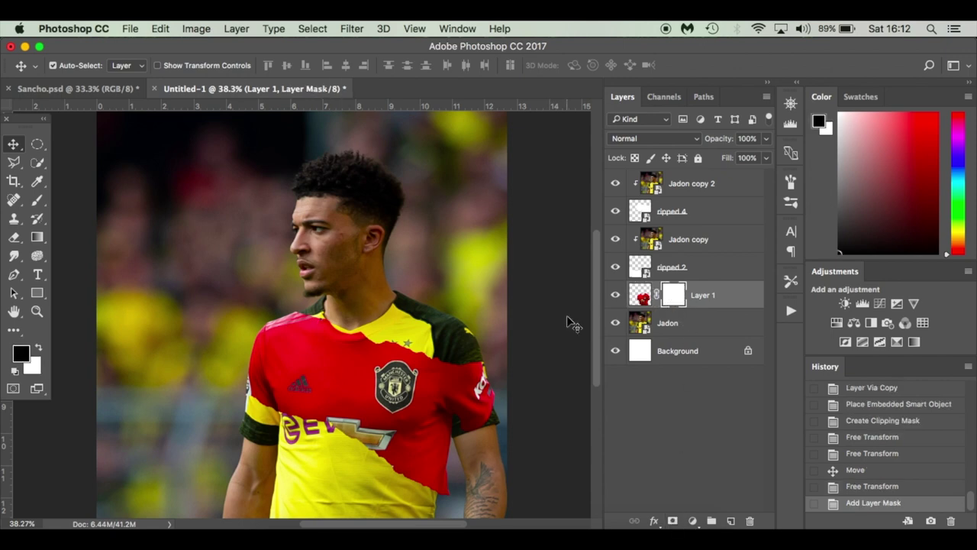
key("b")
right_click(464, 449)
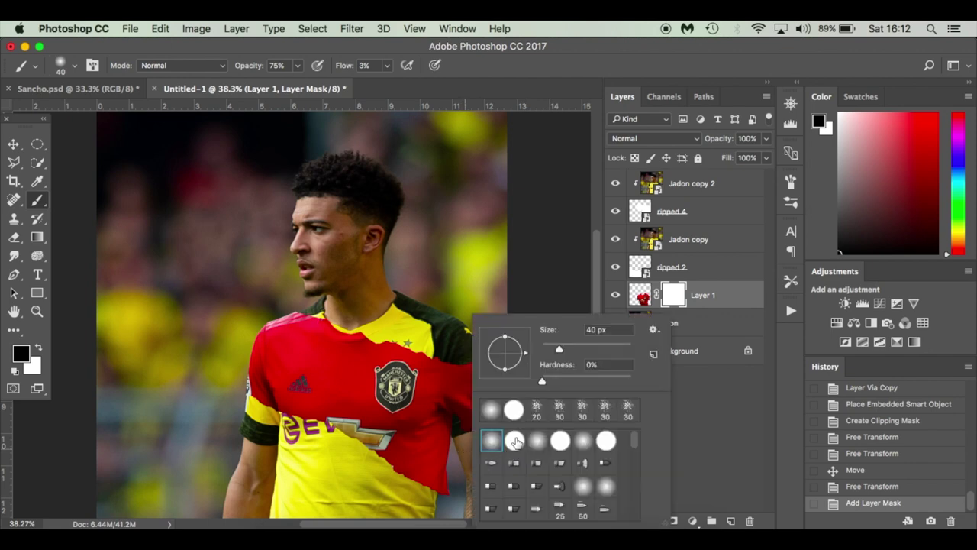
left_click(514, 441)
left_click(486, 284)
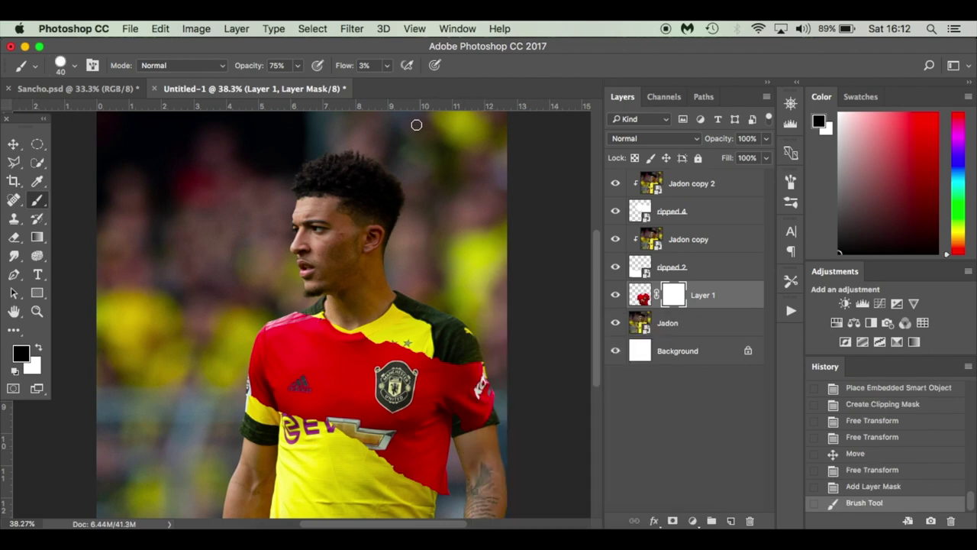
left_click(387, 65)
left_click_drag(386, 81, 504, 88)
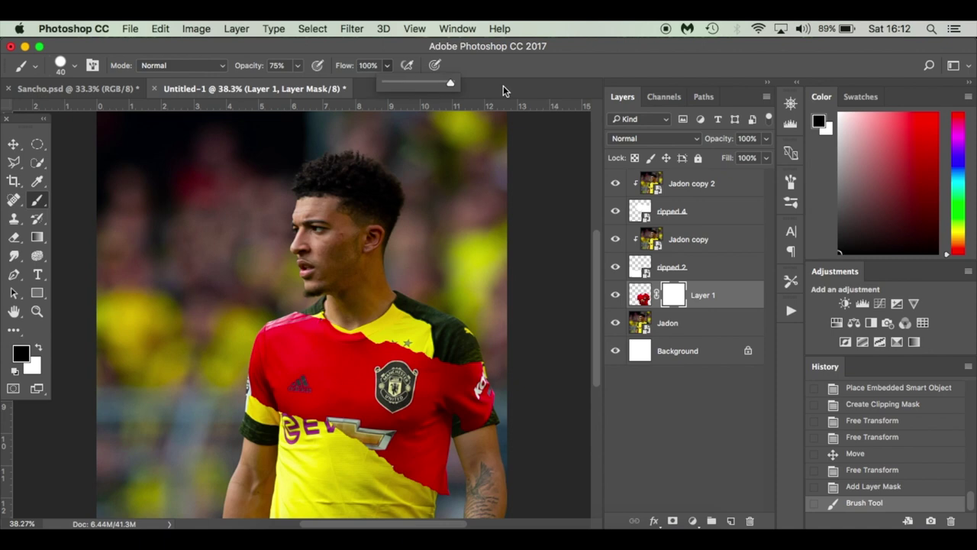
left_click(298, 65)
left_click_drag(297, 82, 317, 82)
Enlarge the brush and mask out the red sleeve in black to reveal the original yellow and black sleeve.
key("bracketright")
key("bracketright")
key("bracketright")
key("bracketright")
mouse_move(478, 429)
left_mouse_down()
mouse_move(487, 341)
mouse_move(489, 431)
mouse_move(463, 351)
mouse_move(478, 432)
left_mouse_up()
Reduce the brush to 80 px and mask away the excess red beside the lower torso, between the shirt and the tattooed arm.
scroll(478, 430, "down", 3)
scroll(470, 462, "up", 3)
scroll(468, 458, "right", 4)
scroll(476, 469, "down", 2)
key("bracketleft")
key("bracketleft")
key("bracketleft")
key("bracketleft")
scroll(481, 494, "down", 3)
scroll(482, 497, "up", 1)
scroll(483, 497, "up", 1)
key("bracketleft")
key("bracketleft")
key("bracketleft")
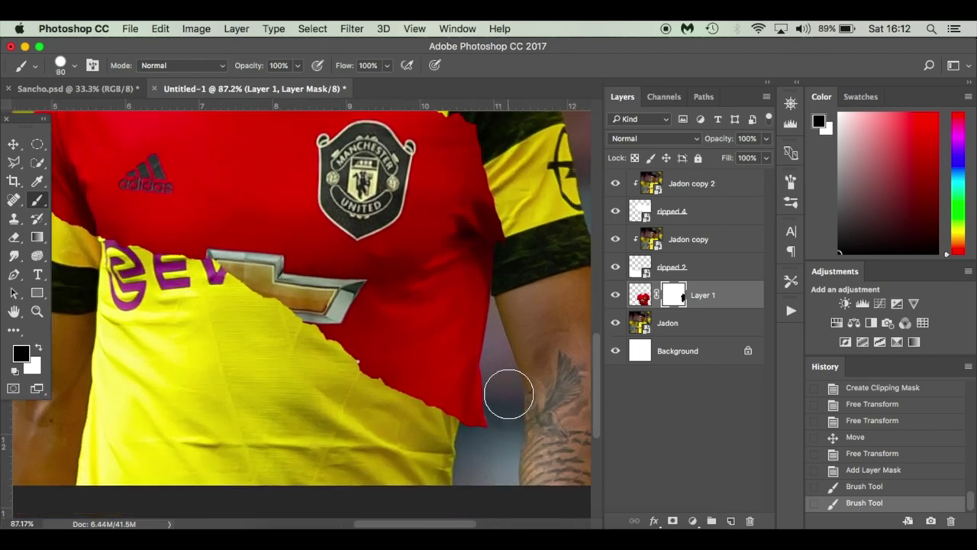
mouse_move(497, 384)
left_mouse_down()
mouse_move(477, 440)
mouse_move(471, 415)
mouse_move(501, 316)
mouse_move(485, 463)
left_mouse_up()
Paint white on Layer 1's mask with a 25 px brush to restore the red shirt along the lower torso edge.
key("x")
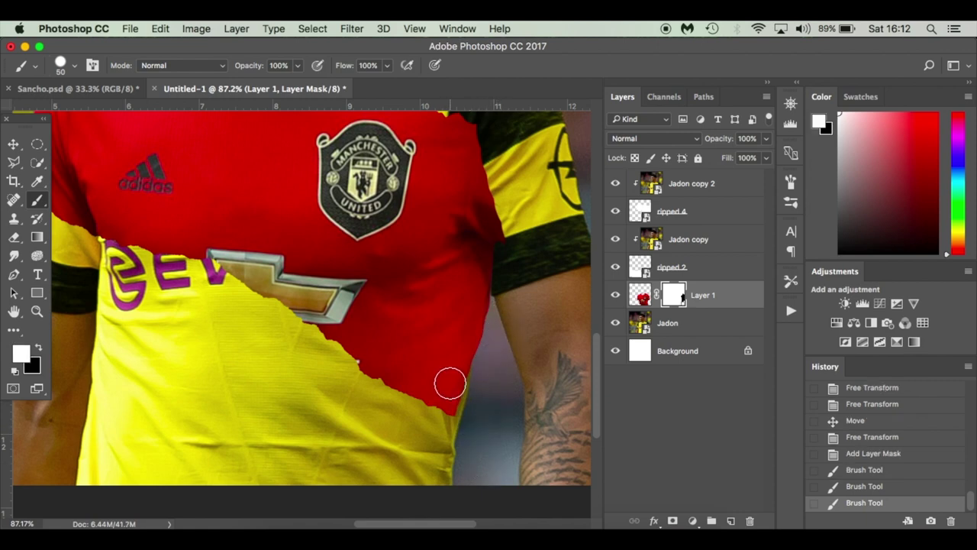
key("bracketleft")
key("bracketleft")
key("bracketleft")
scroll(450, 382, "up", 3)
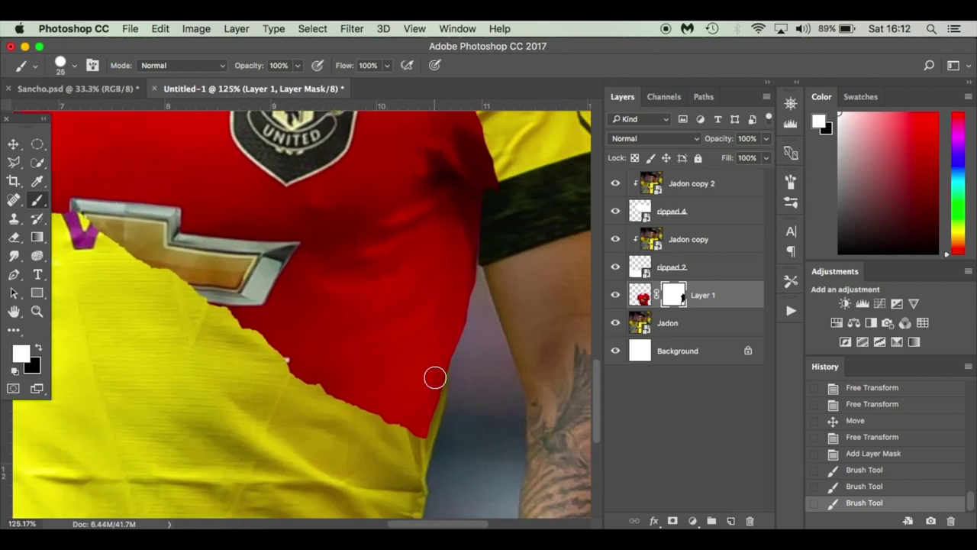
left_click_drag(435, 377, 420, 450)
left_click_drag(436, 381, 451, 308)
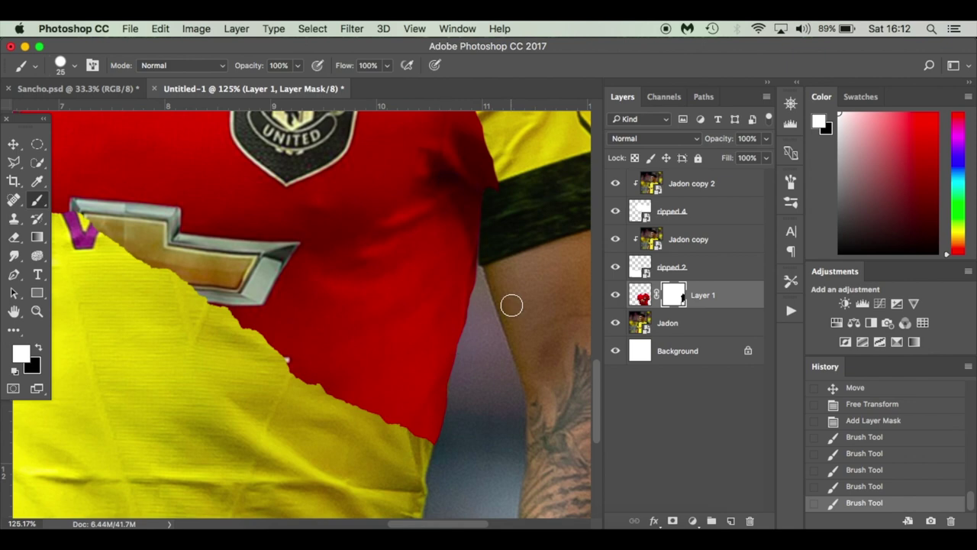
Paint black on Layer 1's mask along the sleeve seam and armpit to remove the red overlapping the Dortmund sleeve.
scroll(511, 305, "up", 5)
scroll(511, 305, "right", 2)
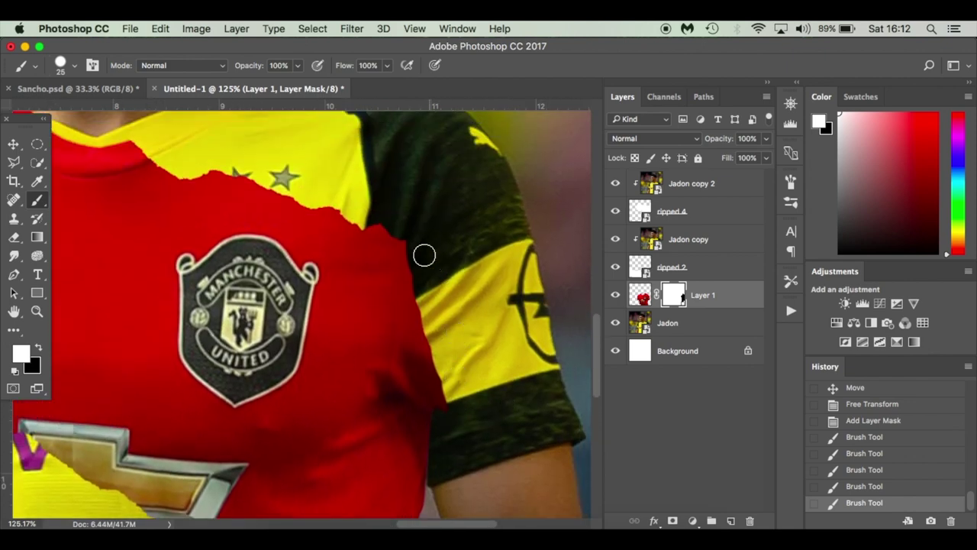
key("x")
left_click_drag(401, 225, 412, 303)
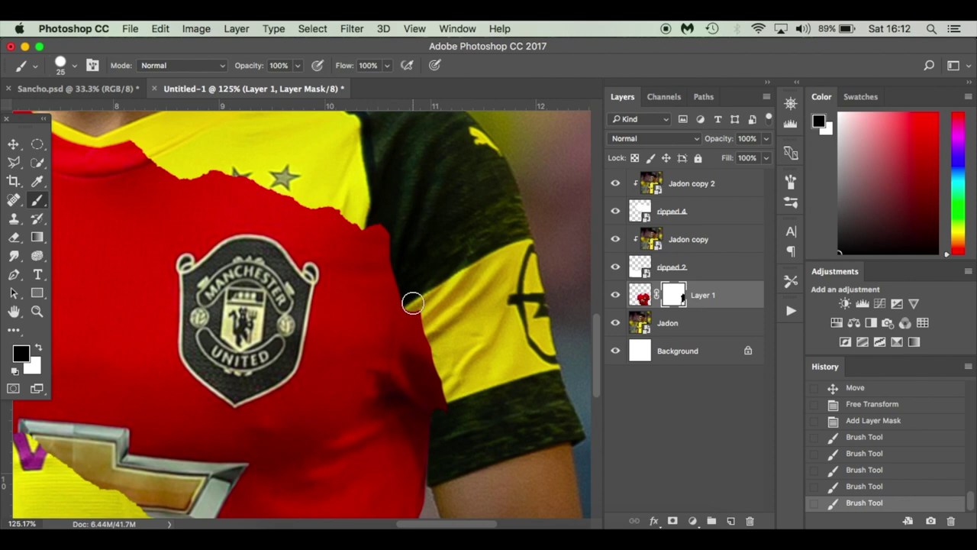
mouse_move(412, 302)
left_mouse_down()
mouse_move(450, 419)
mouse_move(435, 411)
mouse_move(408, 342)
mouse_move(381, 219)
mouse_move(391, 312)
mouse_move(429, 430)
mouse_move(436, 484)
mouse_move(421, 398)
mouse_move(436, 489)
mouse_move(391, 324)
mouse_move(391, 335)
mouse_move(384, 252)
left_mouse_up()
scroll(384, 253, "down", 3)
left_click_drag(382, 306, 430, 431)
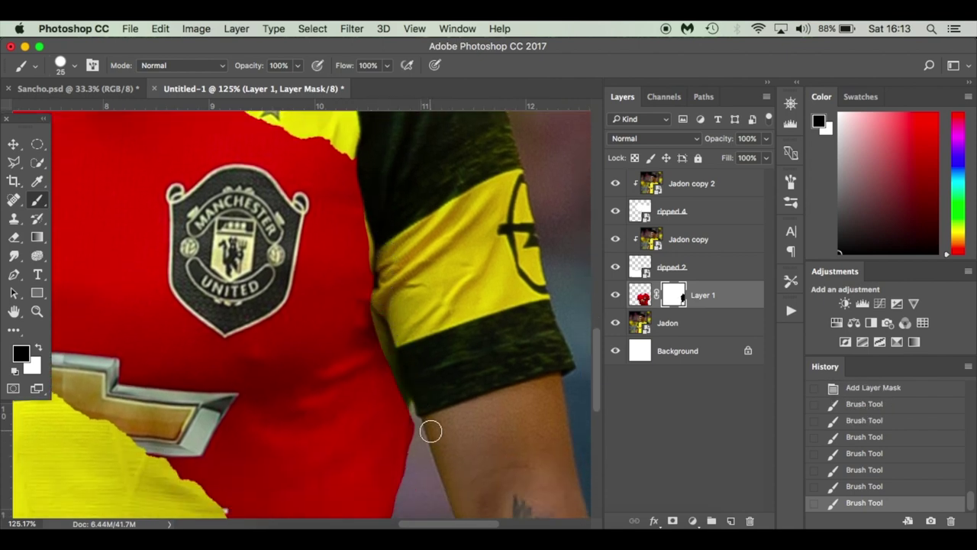
Paint white on the mask to bring the red back up to the sleeve seam, from the armpit to the upper chest.
key("x")
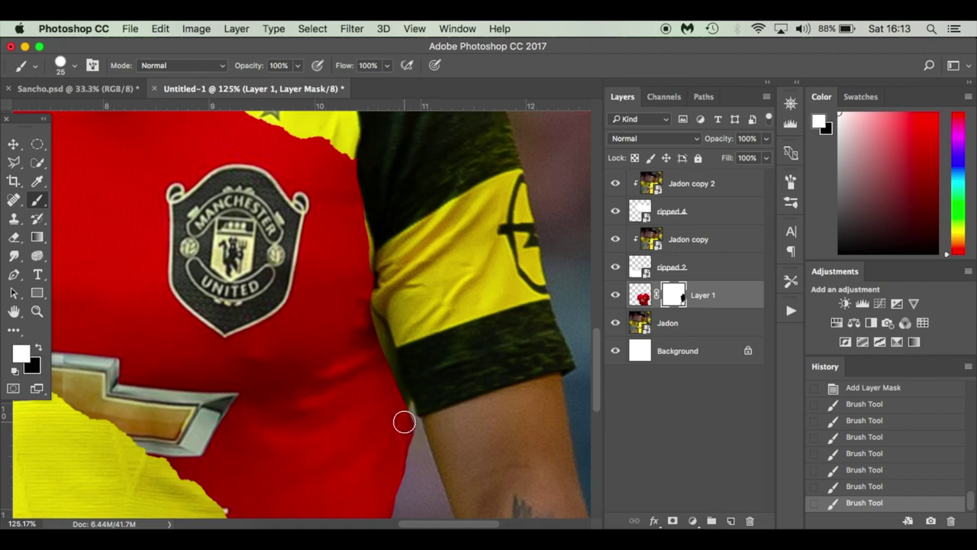
left_click_drag(404, 421, 385, 364)
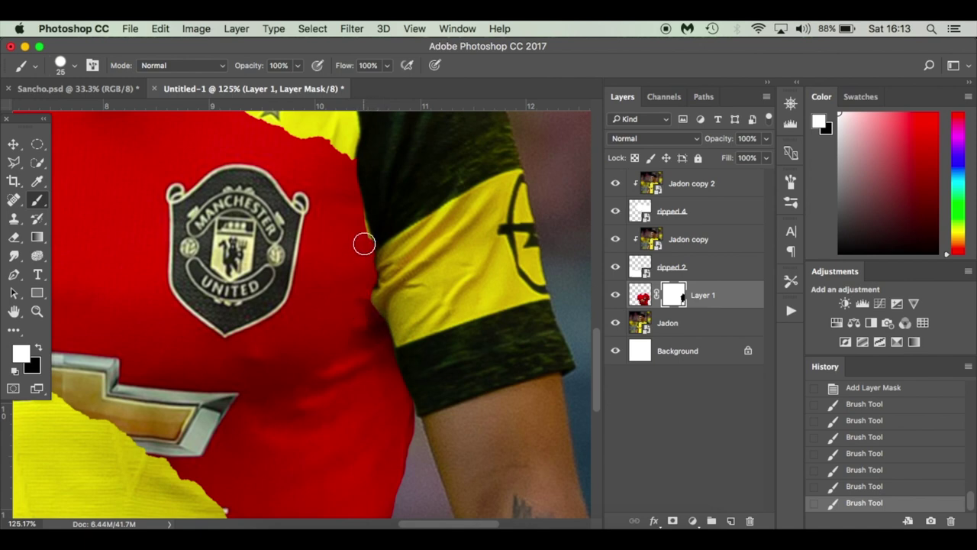
left_click_drag(354, 204, 345, 145)
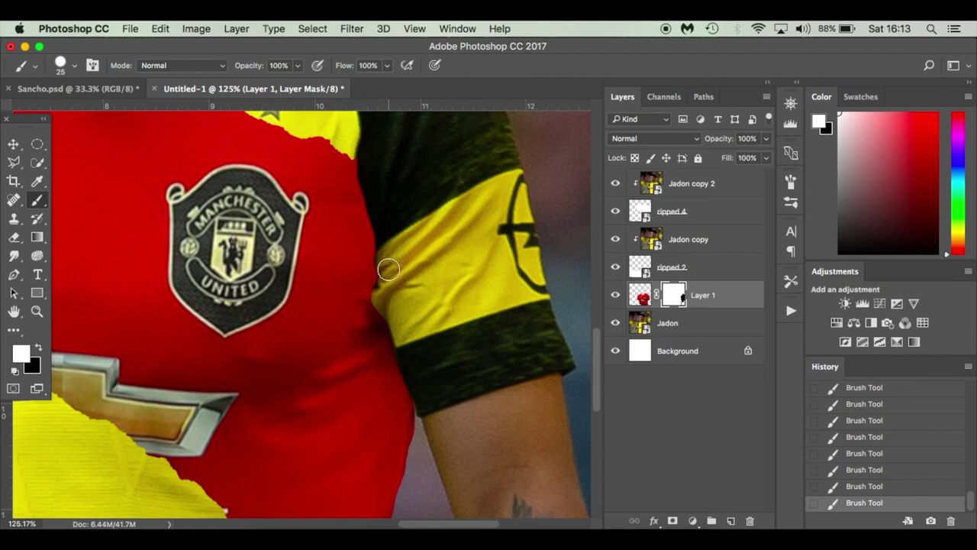
Delete the white Background layer.
scroll(389, 324, "down", 5)
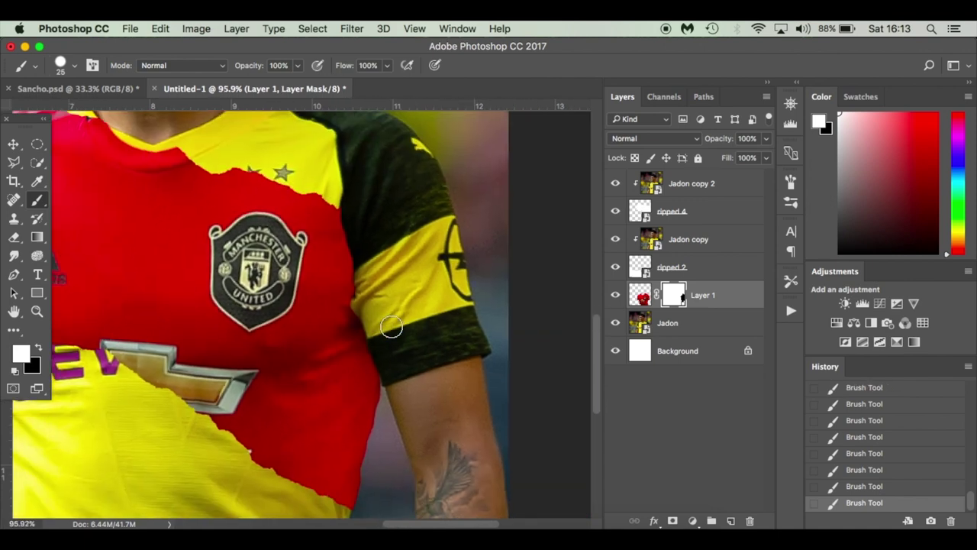
scroll(392, 389, "left", 3)
scroll(393, 392, "left", 1)
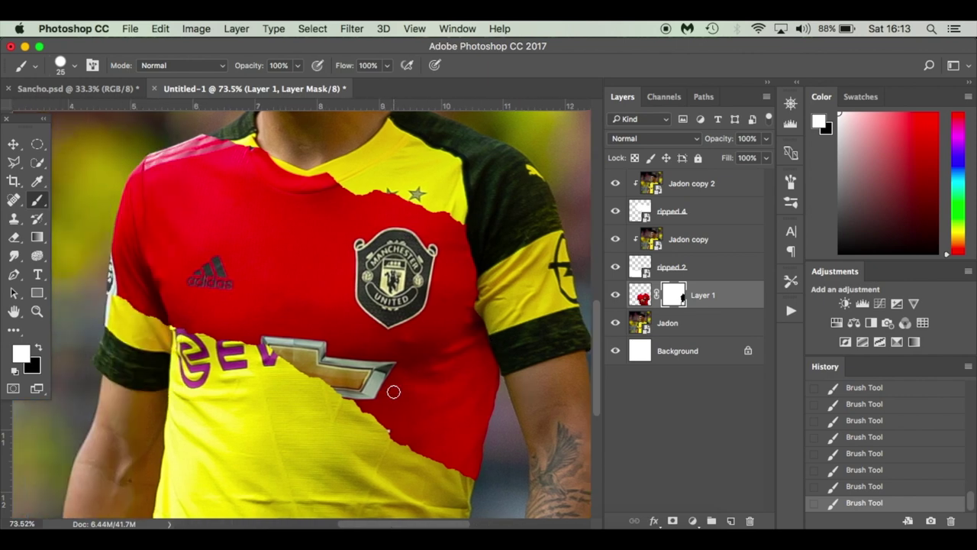
key("super+0")
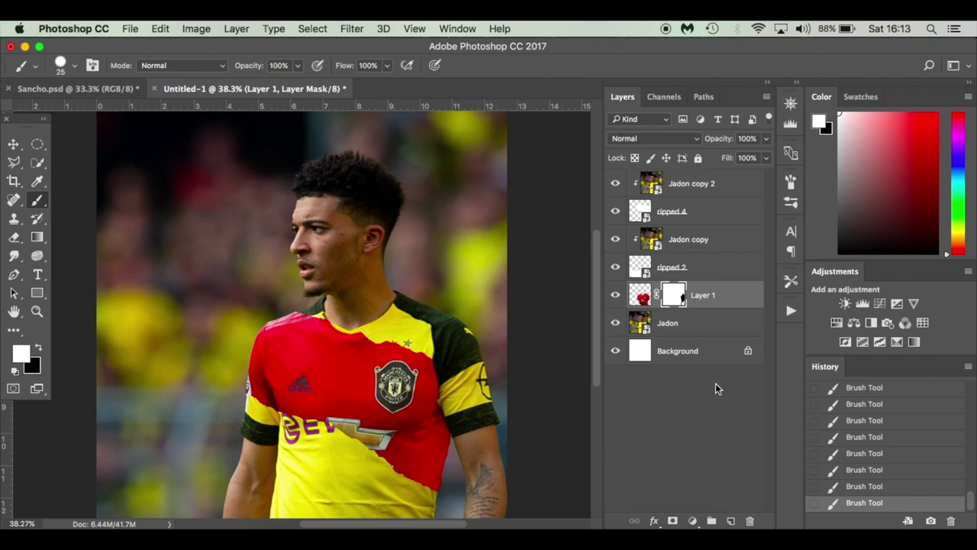
left_click_drag(707, 351, 750, 519)
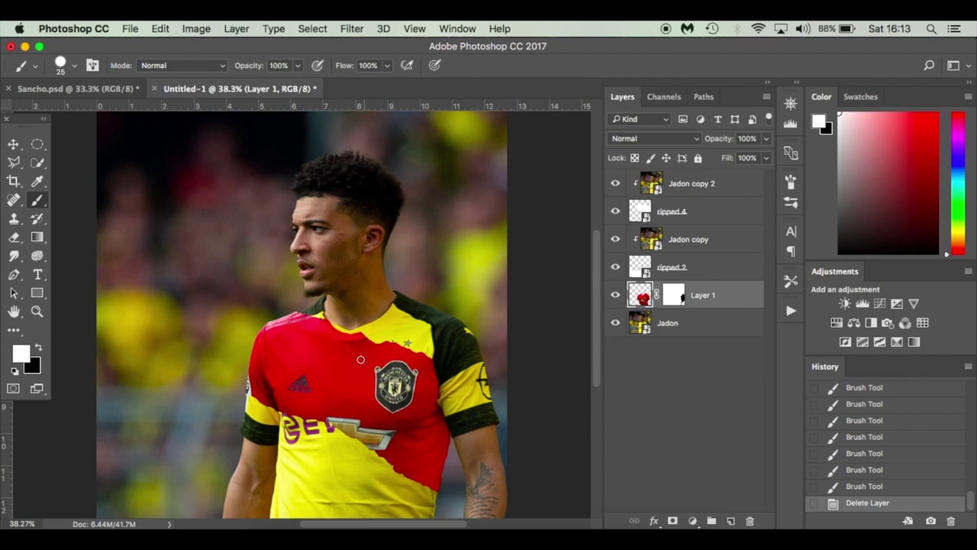
Toggle the visibility of the Jadon copy and ripped 4 layers to compare the rips with and without them.
key("v")
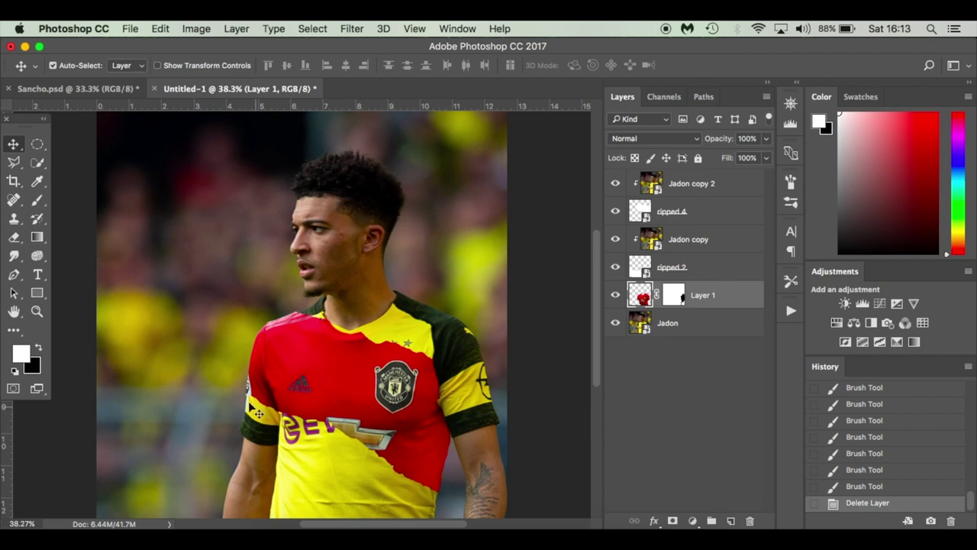
left_click(616, 240)
left_click(616, 241)
left_click(617, 212)
left_click(617, 212)
Paint black on Layer 1's mask with the 25 px brush along the outer edge of the red sleeve beside the badge.
scroll(455, 414, "up", 5)
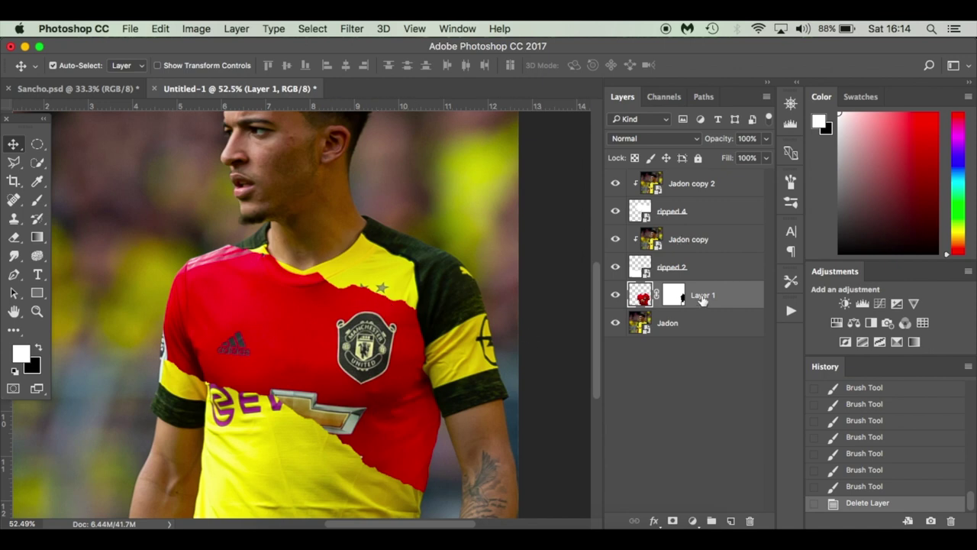
left_click(673, 297)
scroll(431, 436, "up", 10)
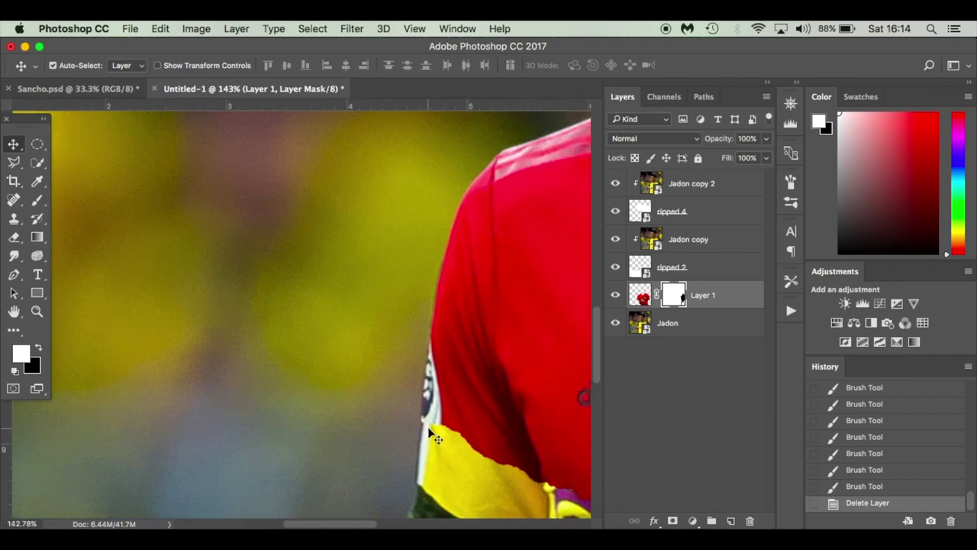
key("b")
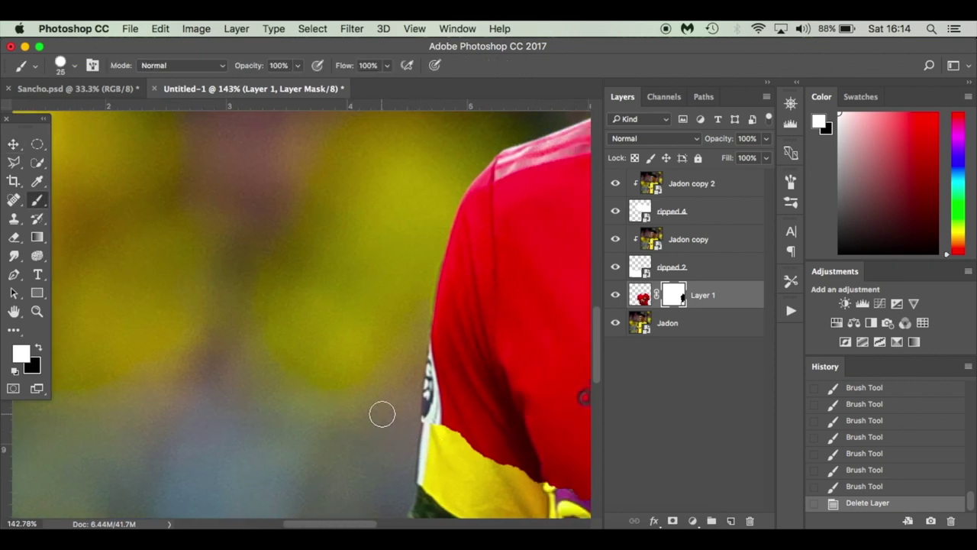
key("x")
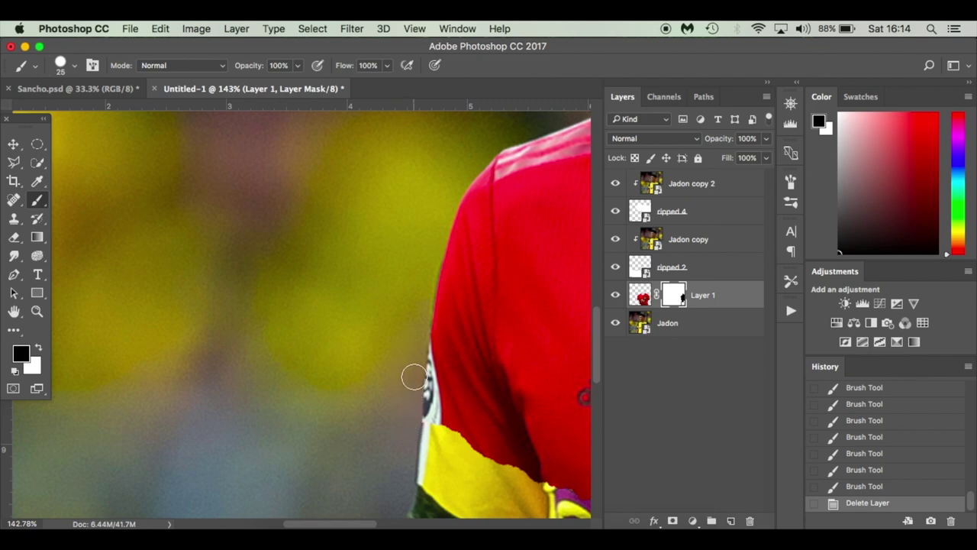
mouse_move(409, 426)
left_mouse_down()
mouse_move(404, 460)
mouse_move(393, 425)
left_mouse_up()
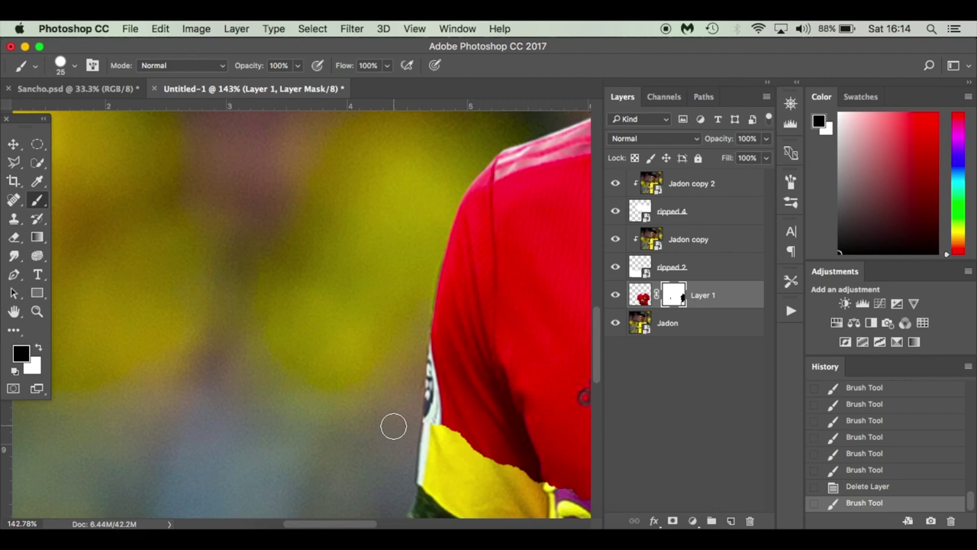
Paint black on Layer 1's mask along the outer edge of the red shoulder and around the collar at the neck.
scroll(290, 430, "right", 5)
scroll(290, 430, "up", 2)
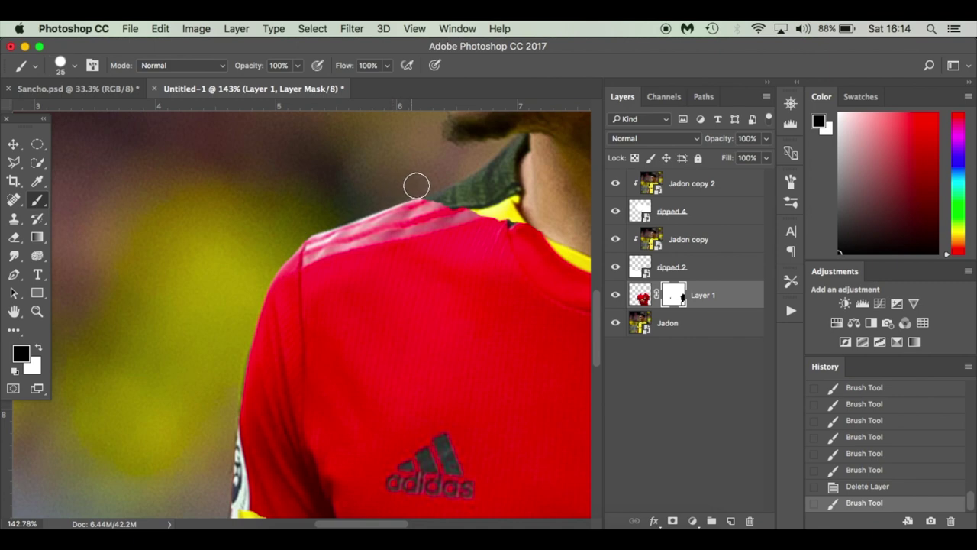
left_click_drag(404, 189, 376, 203)
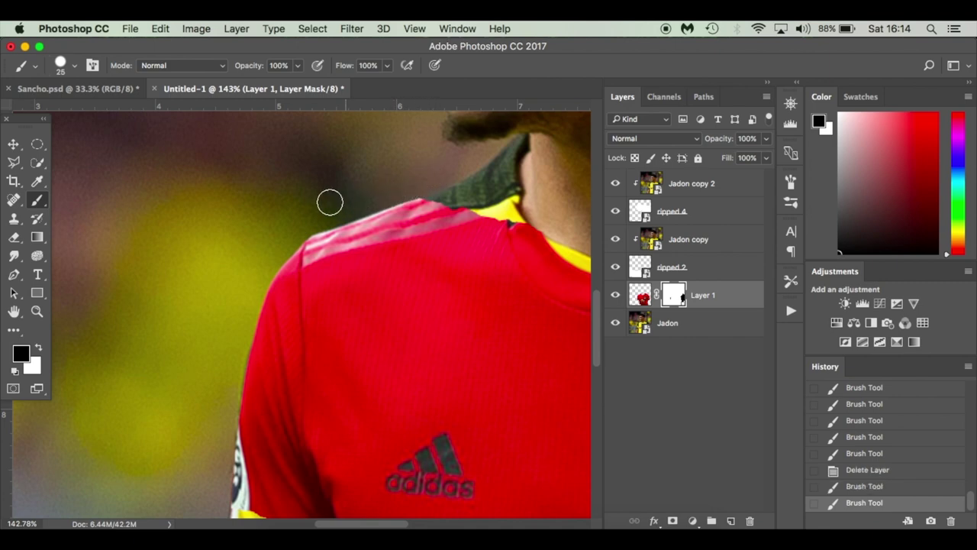
scroll(336, 202, "right", 6)
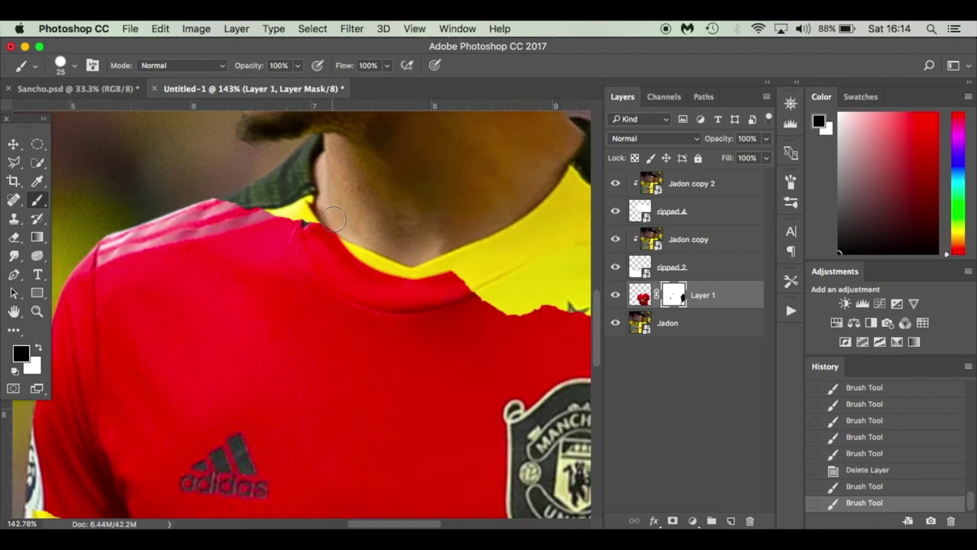
left_click_drag(322, 214, 303, 197)
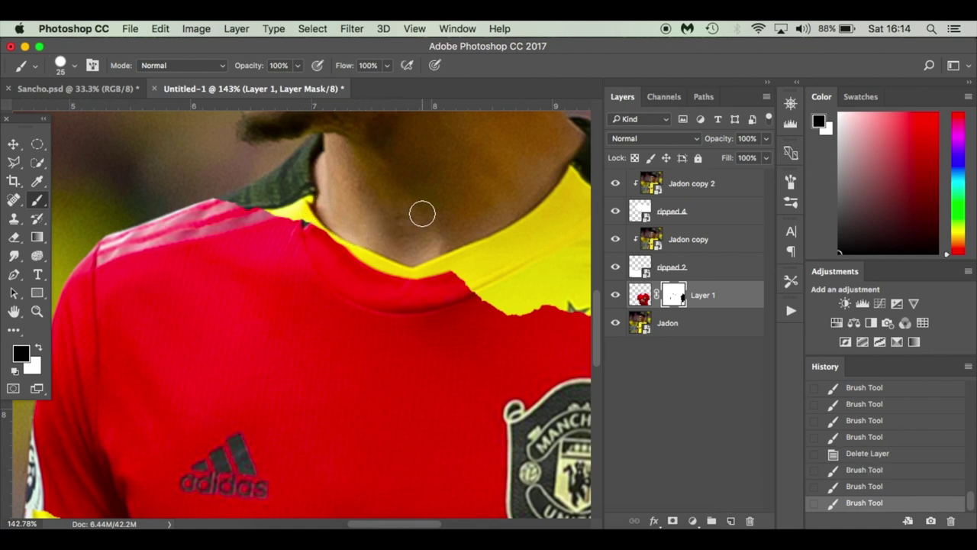
Examine the collar, torn edges, sponsor logo and sleeve seam up close and the whole composite for masking flaws.
scroll(423, 222, "down", 5)
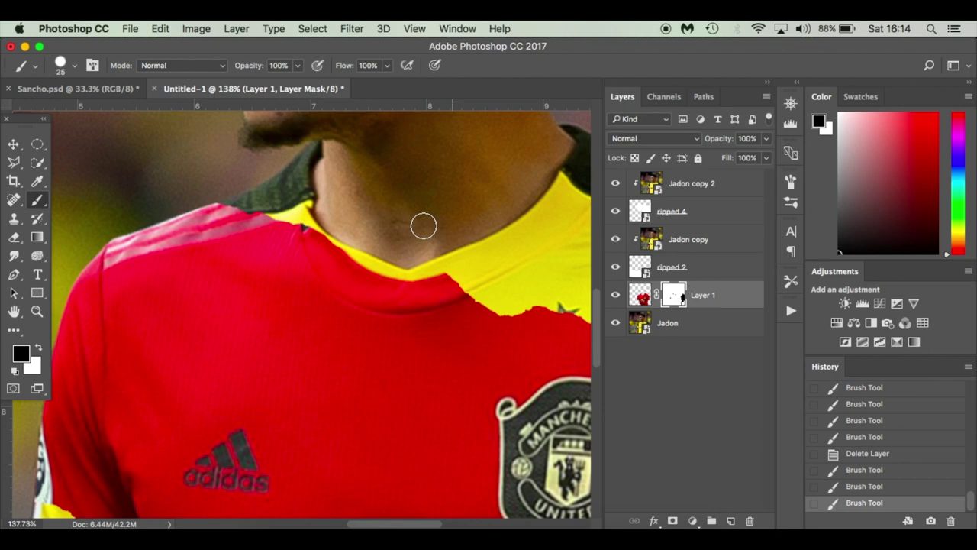
scroll(423, 225, "up", 3)
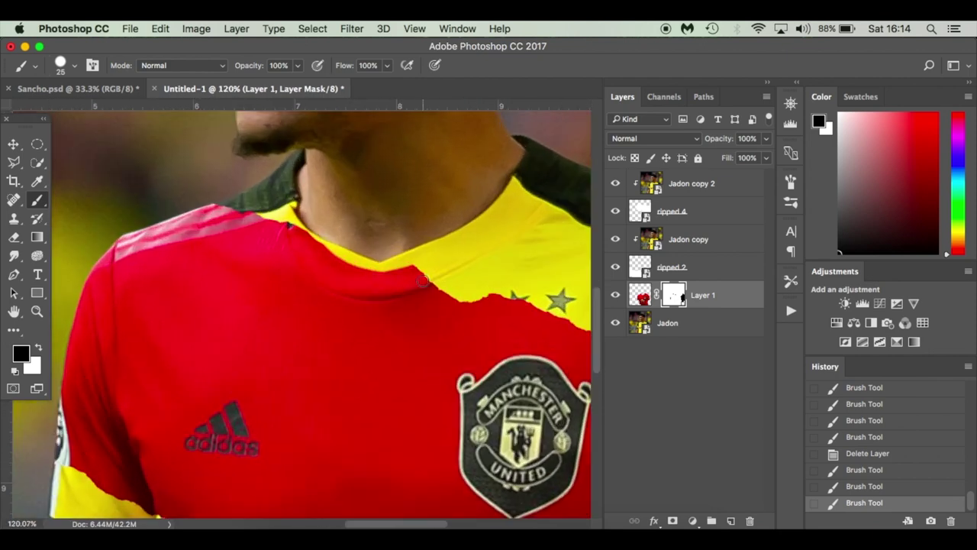
scroll(406, 338, "down", 5)
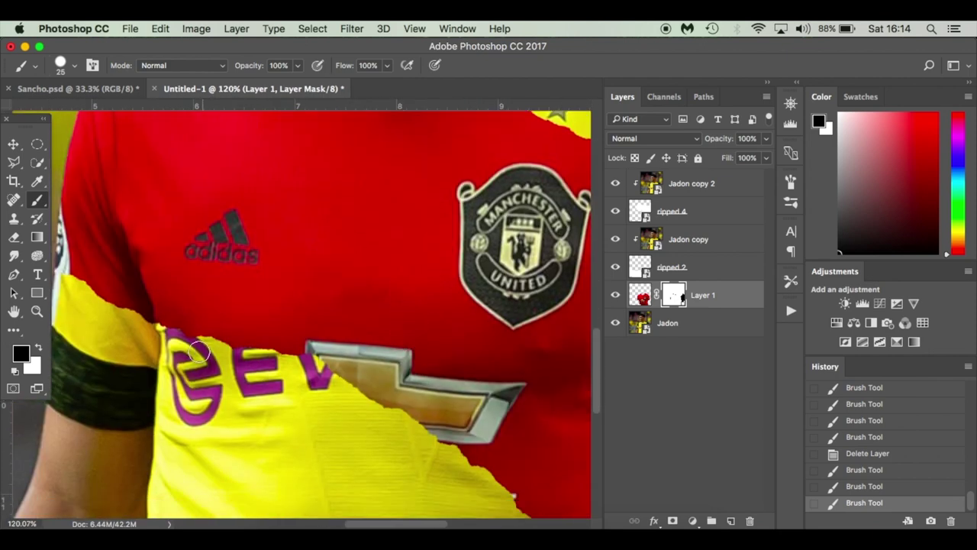
key("v")
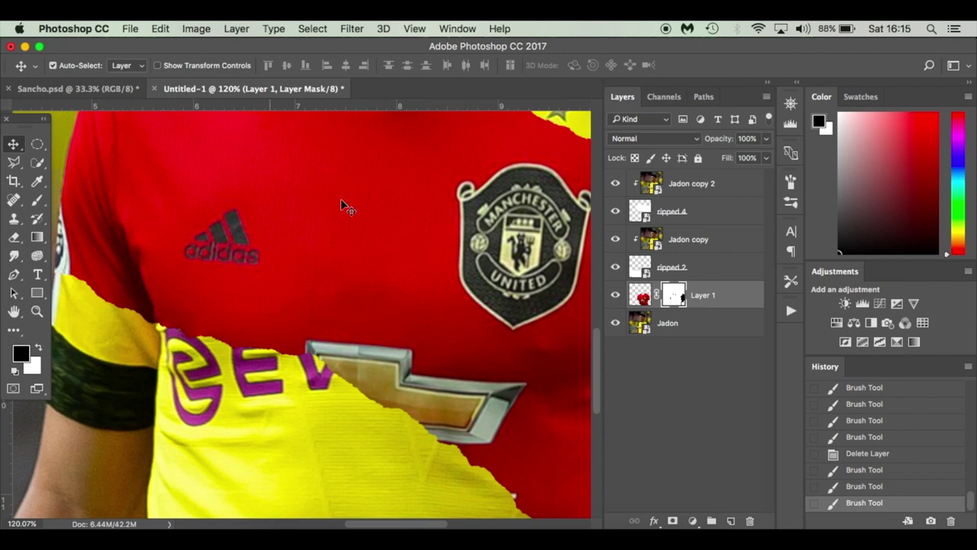
scroll(389, 186, "up", 5)
scroll(389, 185, "right", 5)
scroll(389, 186, "up", 1)
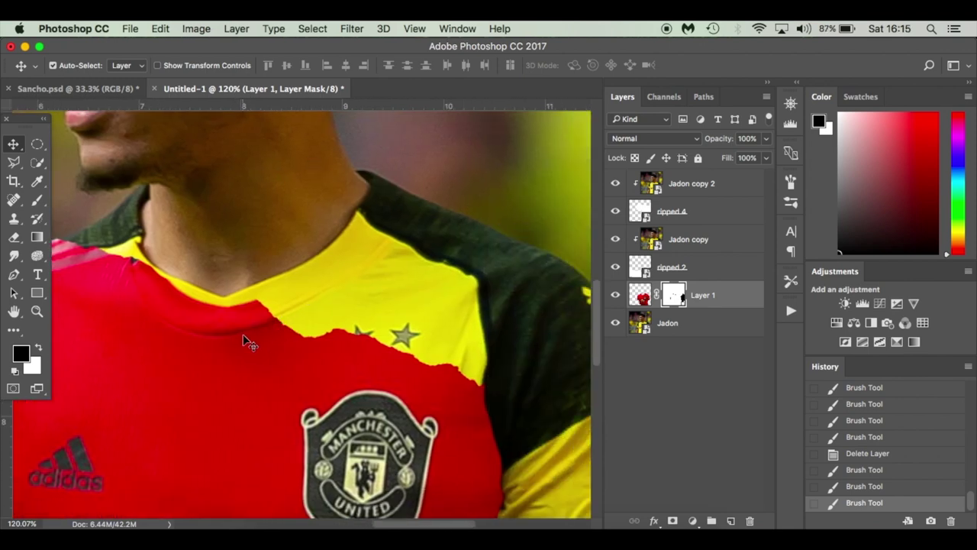
scroll(364, 345, "down", 3)
scroll(364, 345, "right", 3)
key("super+0")
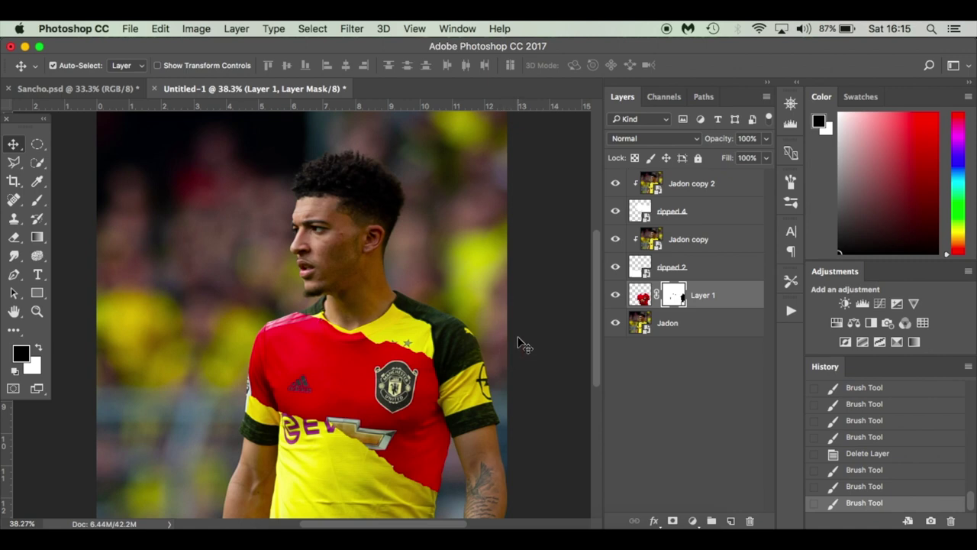
Stamp all visible layers into a new layer on top, and put the original layers beneath it into a hidden group.
left_click(729, 191)
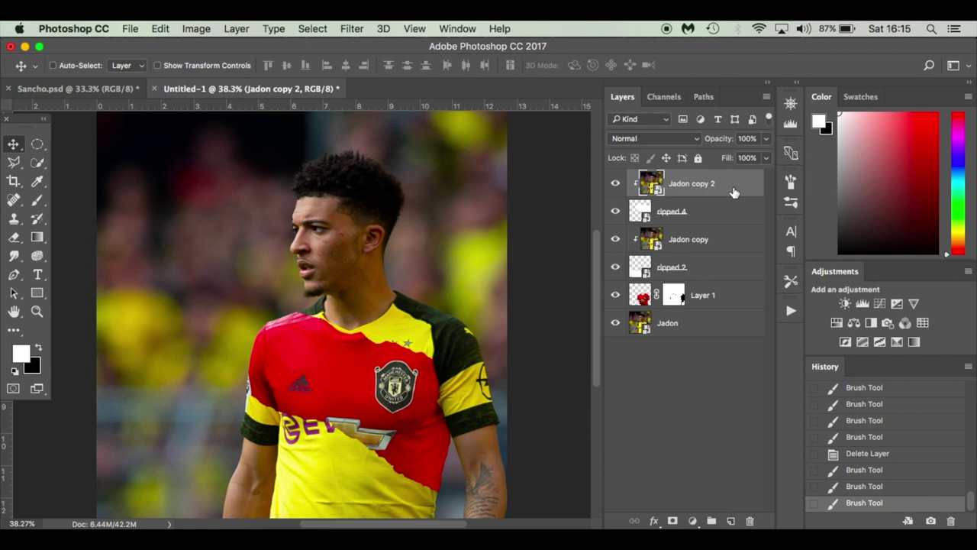
key("super+alt+shift+e")
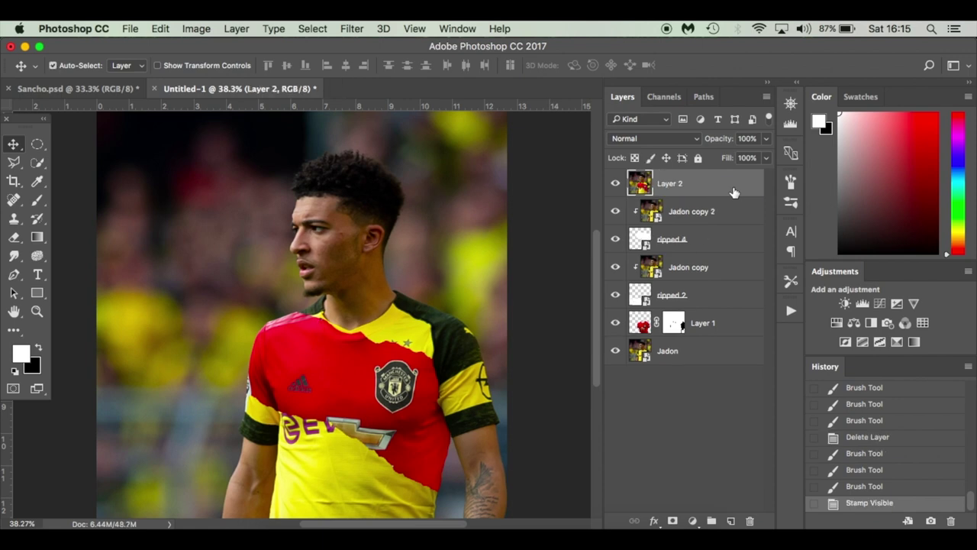
left_click(730, 213)
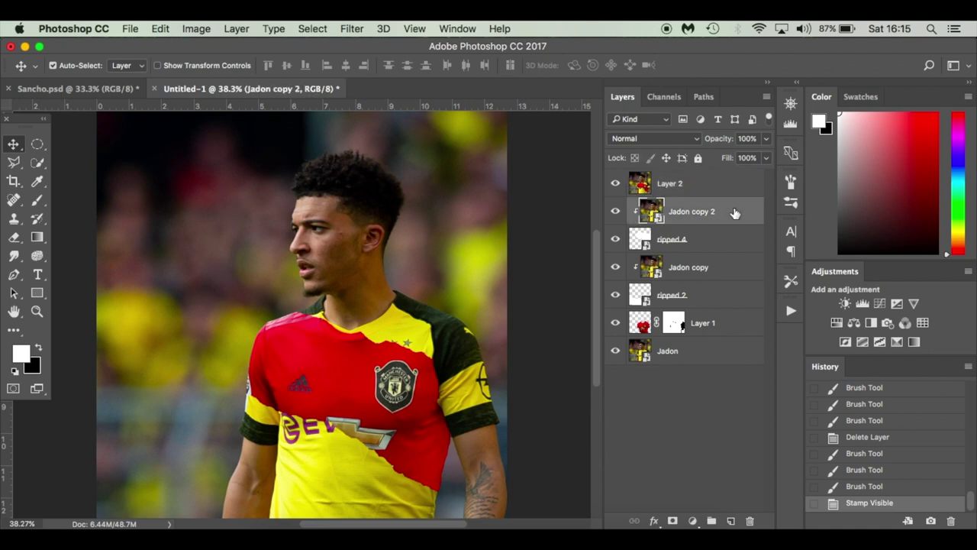
left_click(733, 356, "shift")
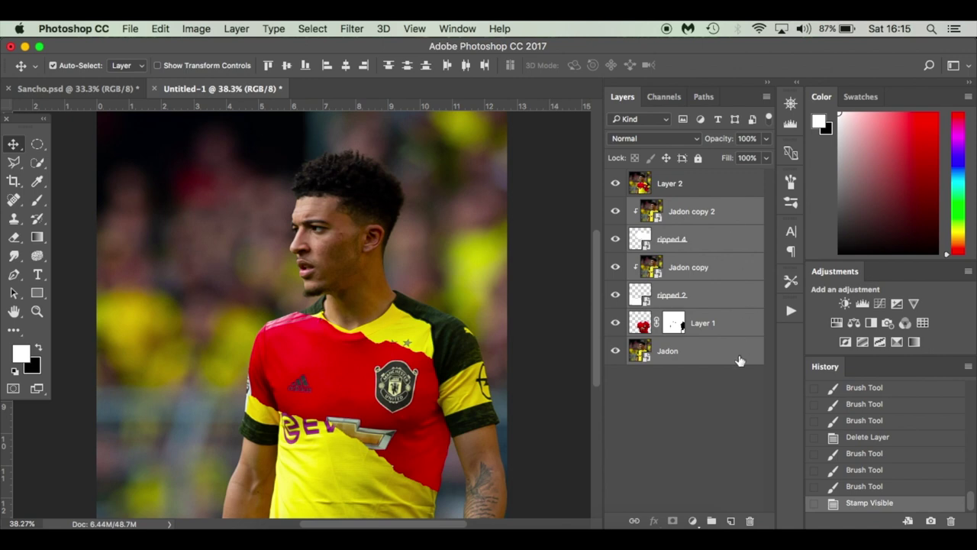
key("super+g")
left_click(676, 265)
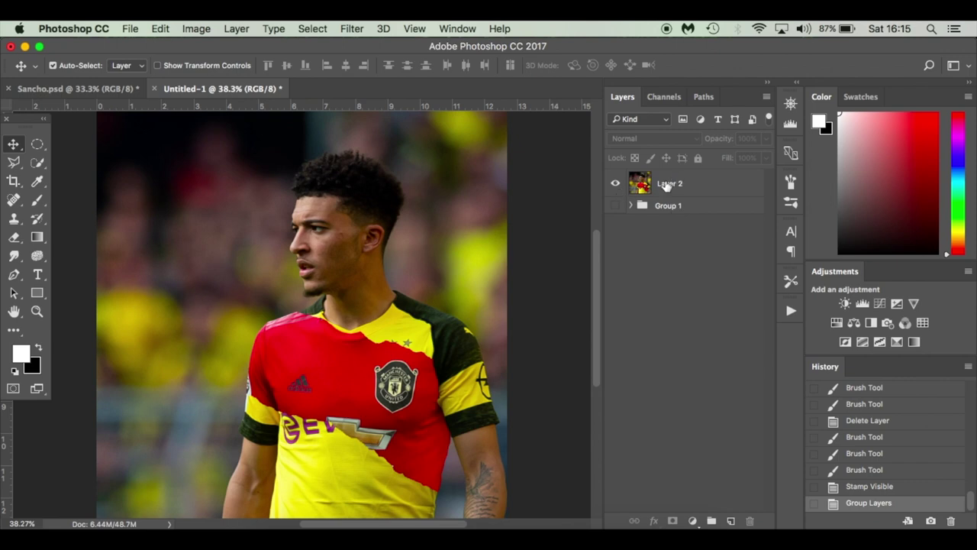
Trace a closed Pen tool path around the player's whole outline, leaving out the background gap between torso and arm.
key("p")
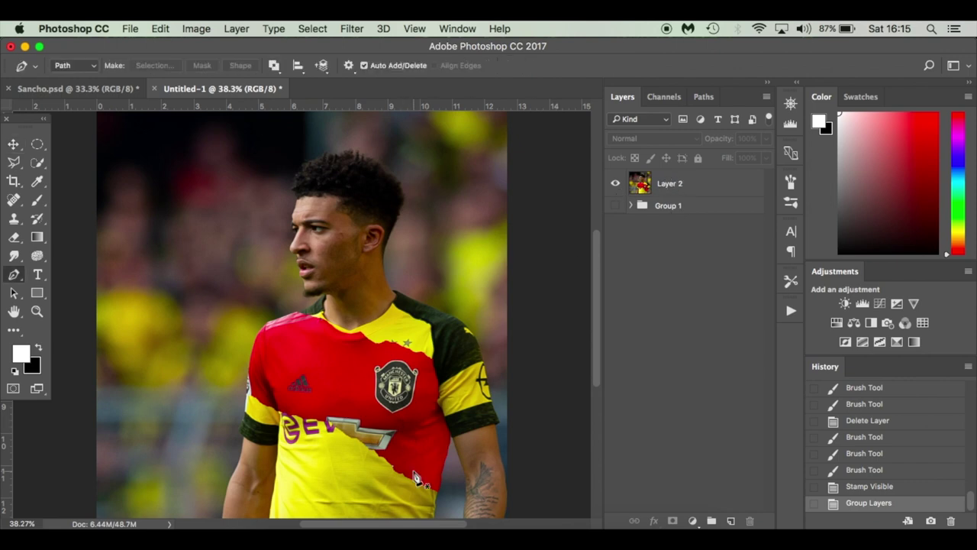
scroll(423, 479, "up", 3)
scroll(419, 479, "up", 3)
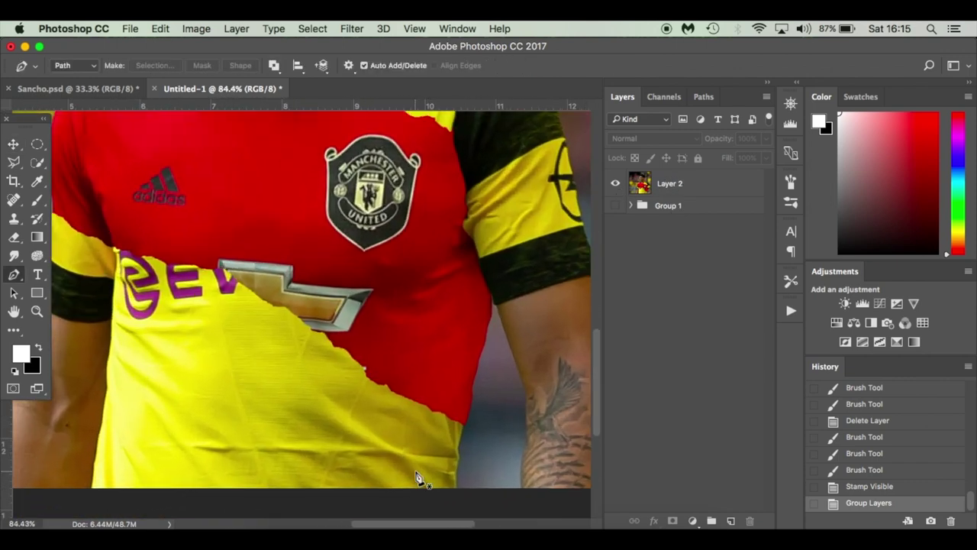
scroll(420, 477, "up", 4)
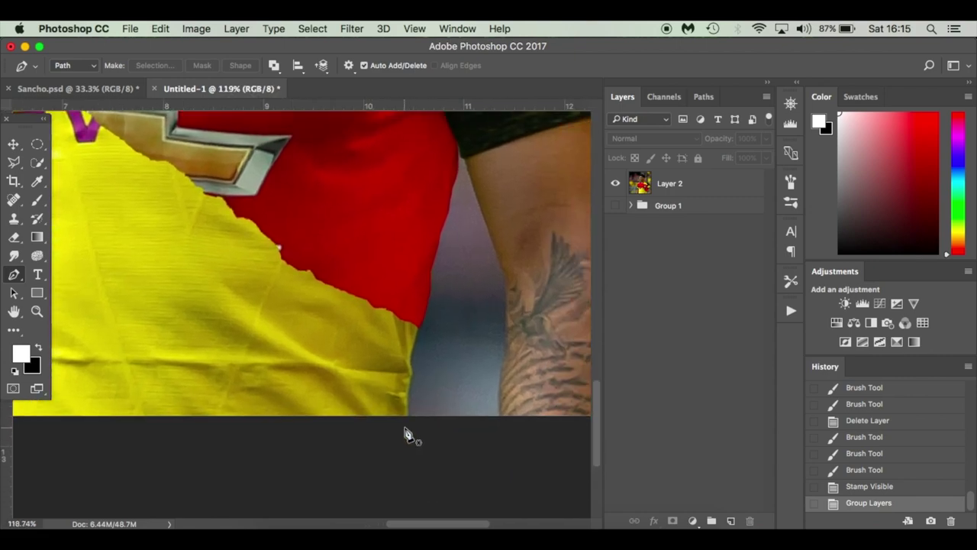
scroll(410, 426, "up", 3)
left_click(497, 207)
left_click(460, 210)
left_click(482, 499)
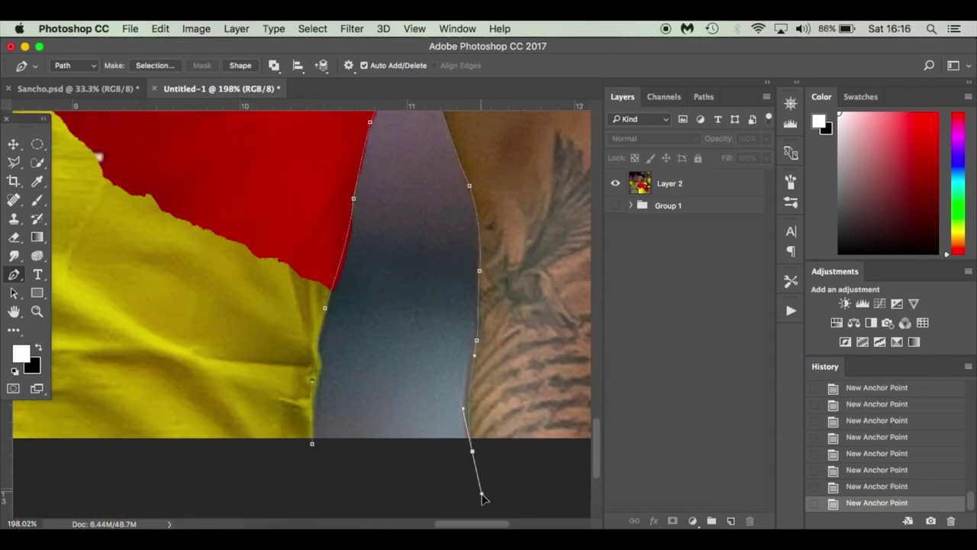
left_click(478, 183)
scroll(470, 157, "up", 15)
scroll(470, 156, "left", 10)
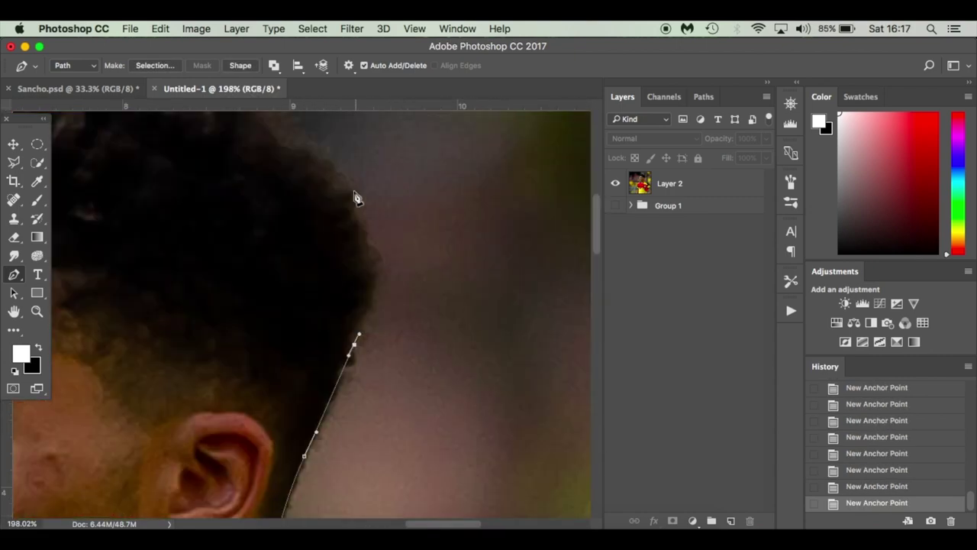
scroll(241, 308, "down", 15)
scroll(241, 308, "left", 5)
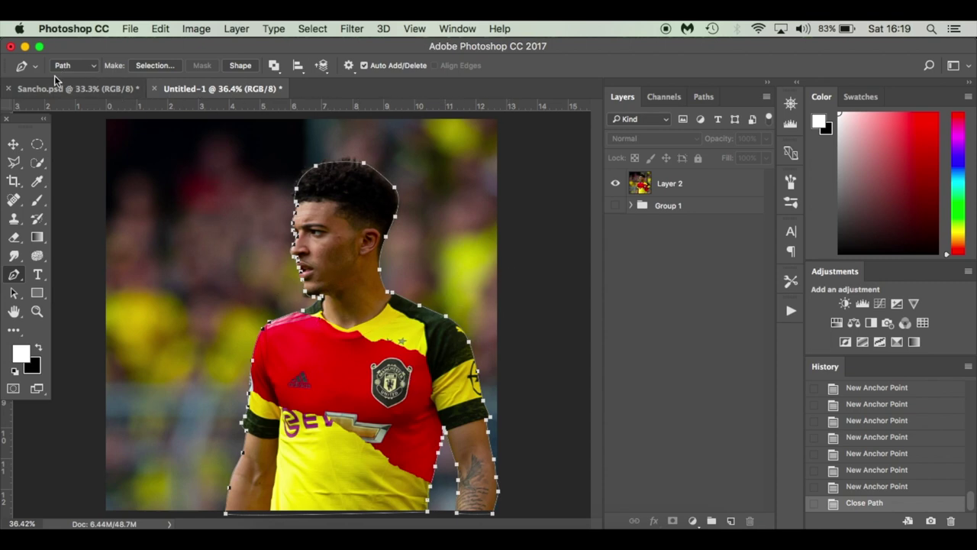
Convert the path to a new selection with a 0 px feather radius and copy the player from Layer 2 onto a new layer.
left_click(155, 66)
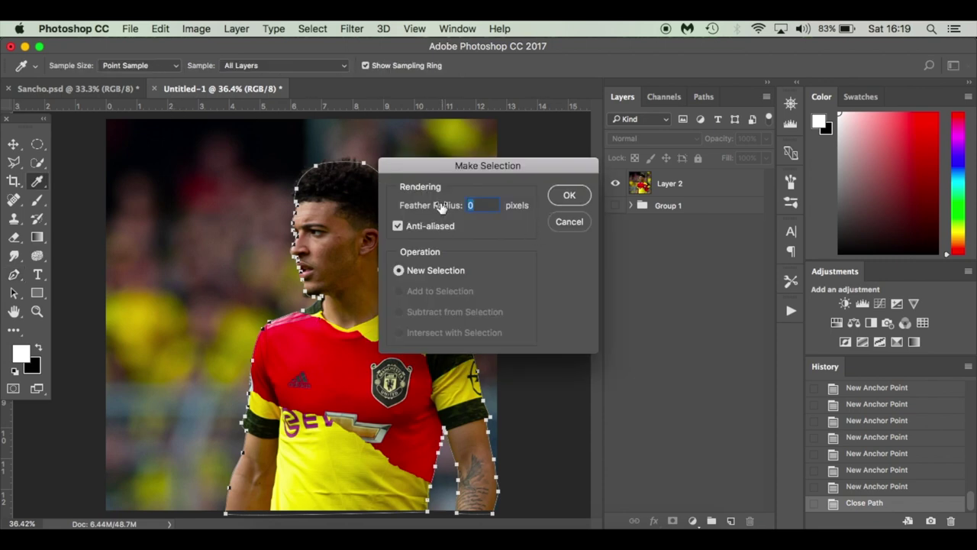
left_click(574, 193)
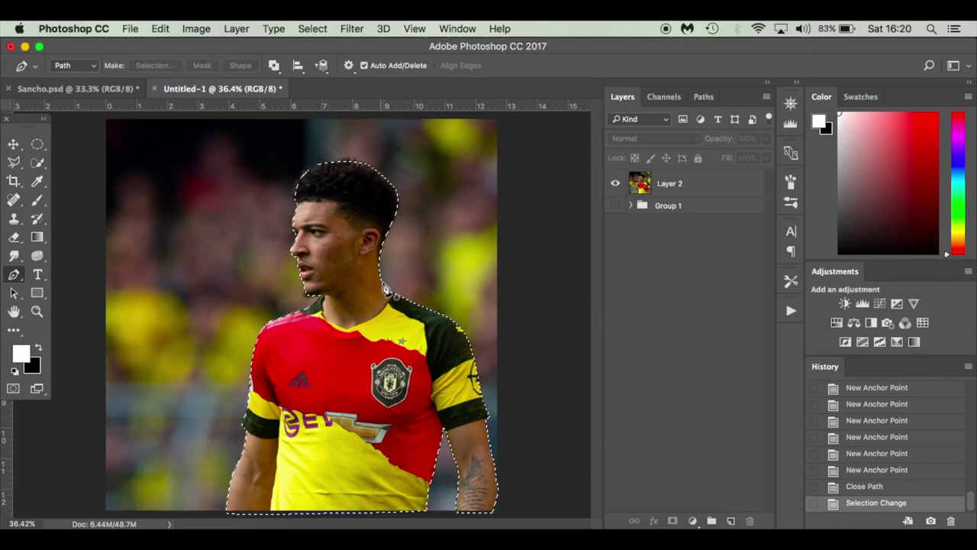
left_click(705, 187)
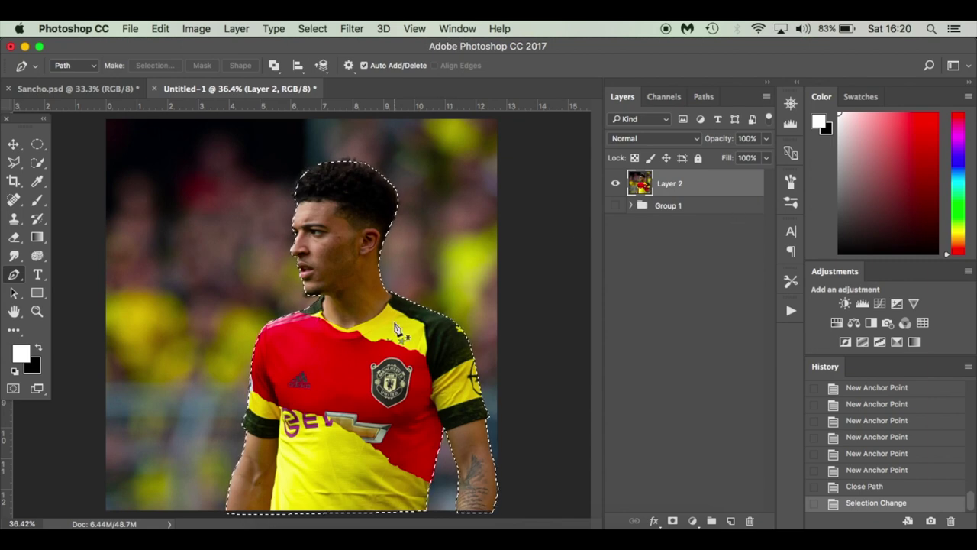
key("ctrl+j")
left_click(616, 211)
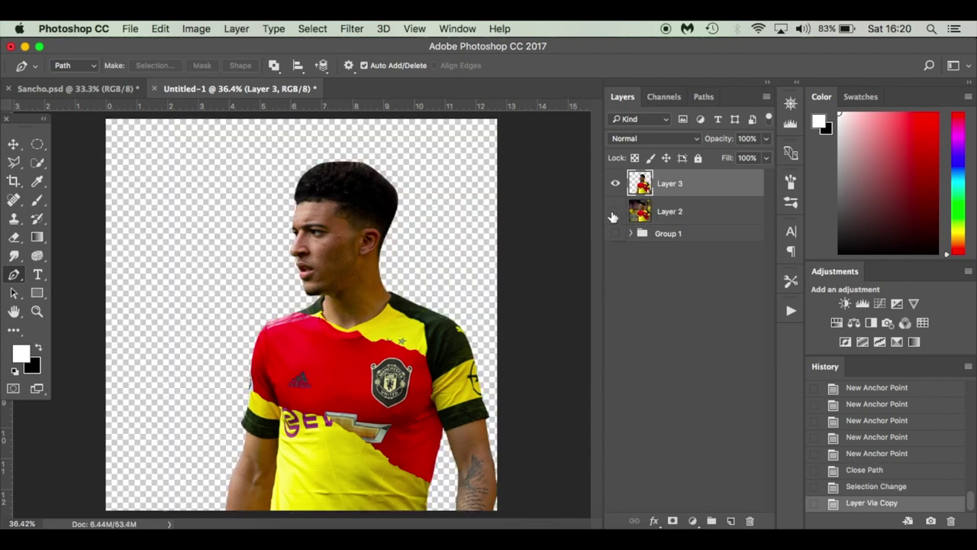
left_click(616, 211)
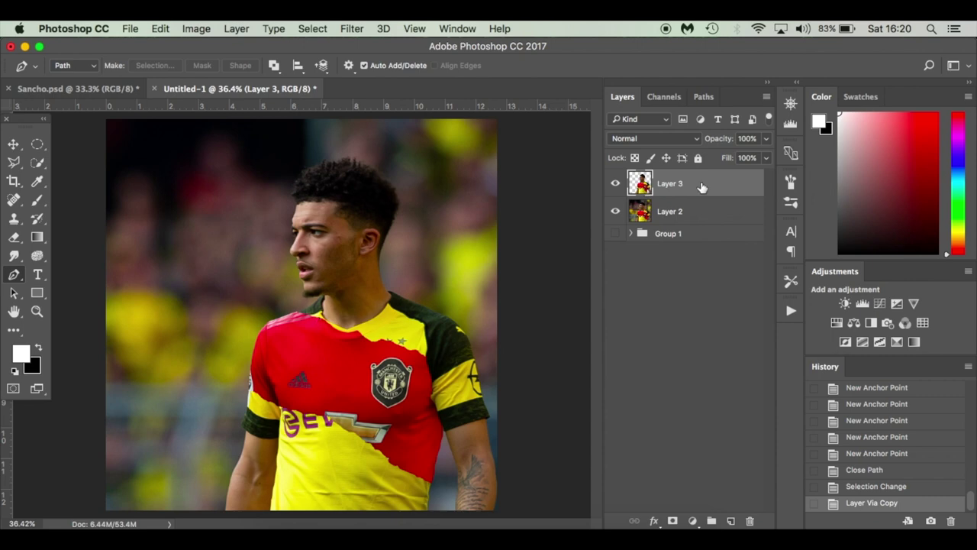
Add an empty layer above Layer 3 and clip it to the player cutout.
left_click(729, 521)
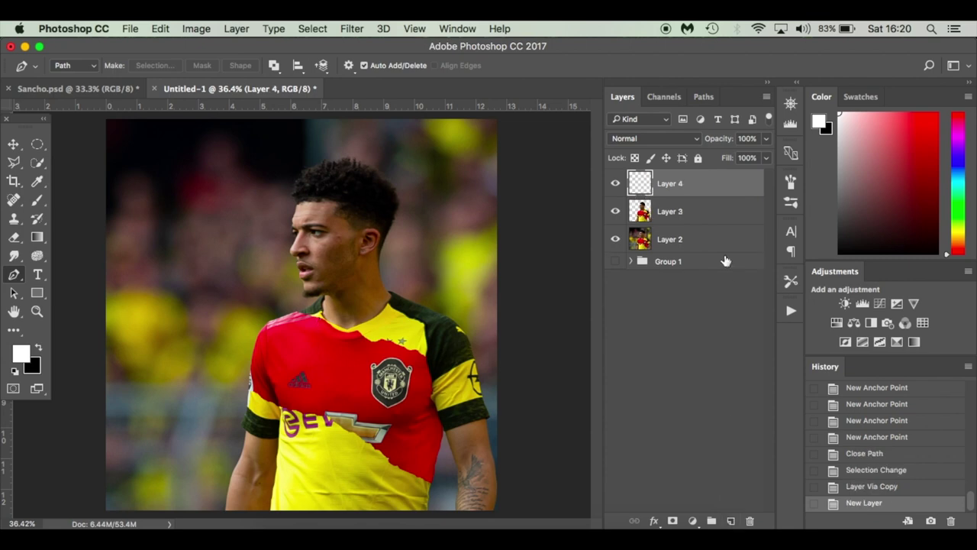
left_click_drag(731, 202, 730, 194)
left_click_drag(730, 194, 725, 194)
right_click(723, 189)
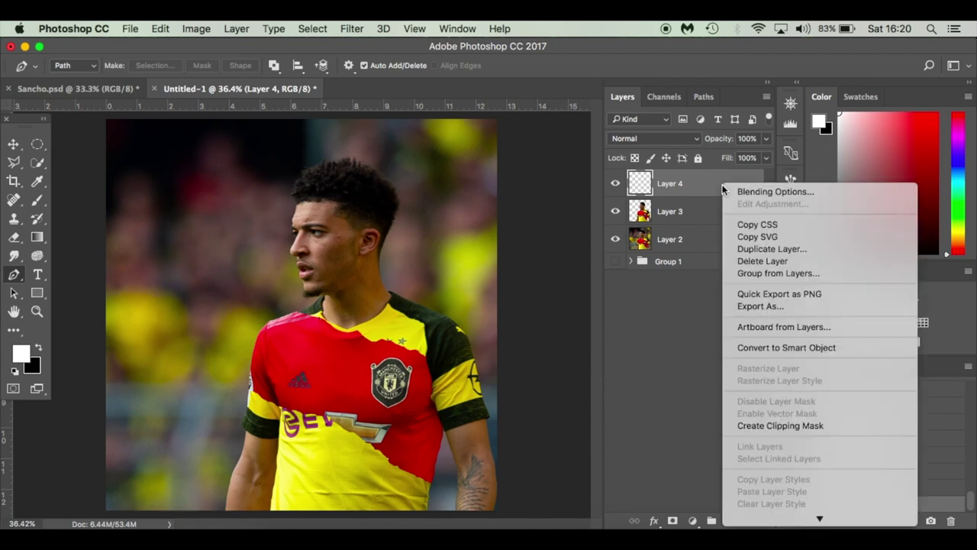
left_click(773, 424)
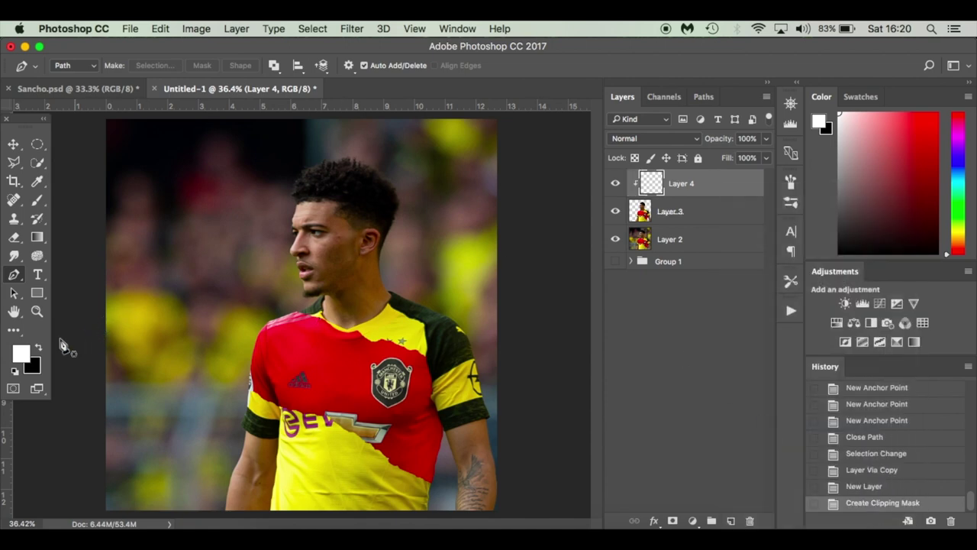
Choose a soft round brush with 0% hardness, black as the foreground colour, and enlarge it to 90 px.
left_click(35, 350)
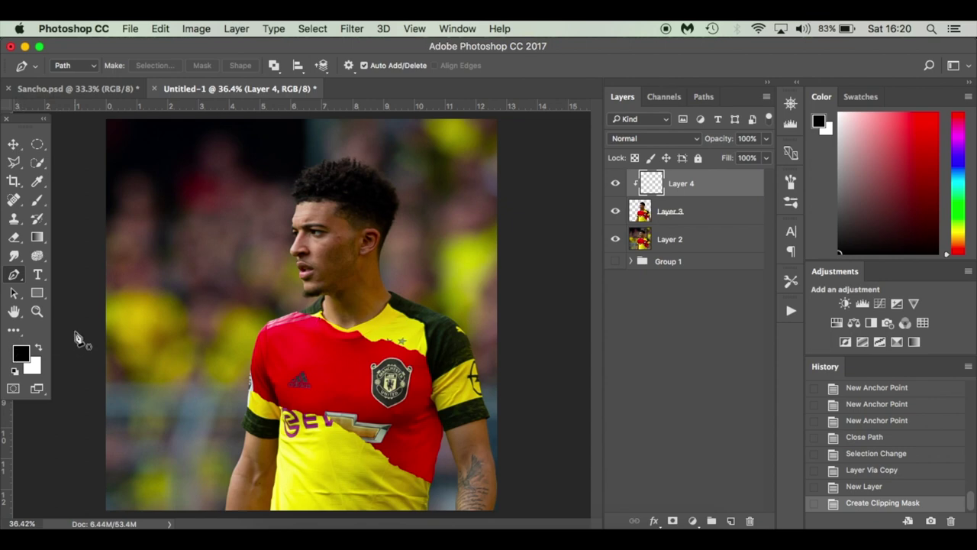
key("b")
right_click(239, 336)
left_click(267, 443)
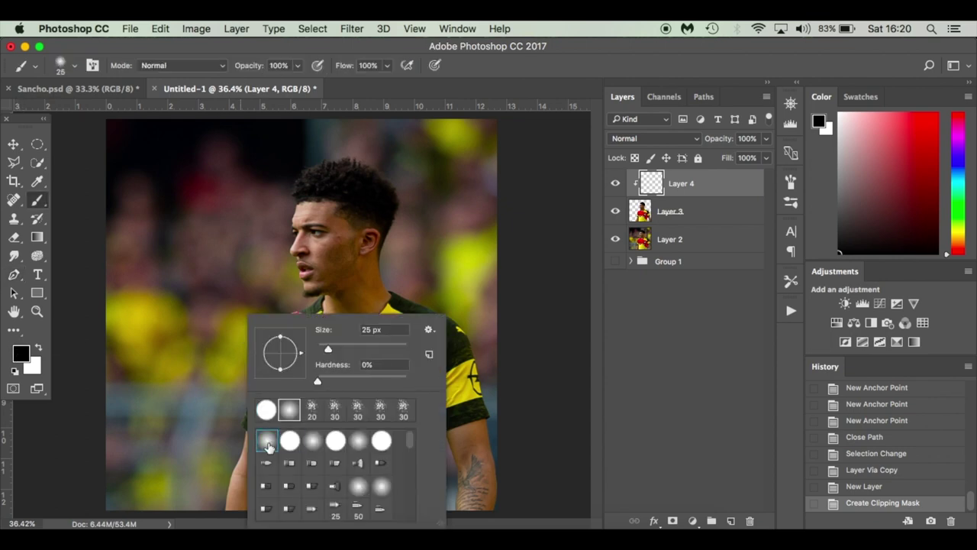
left_click(213, 336)
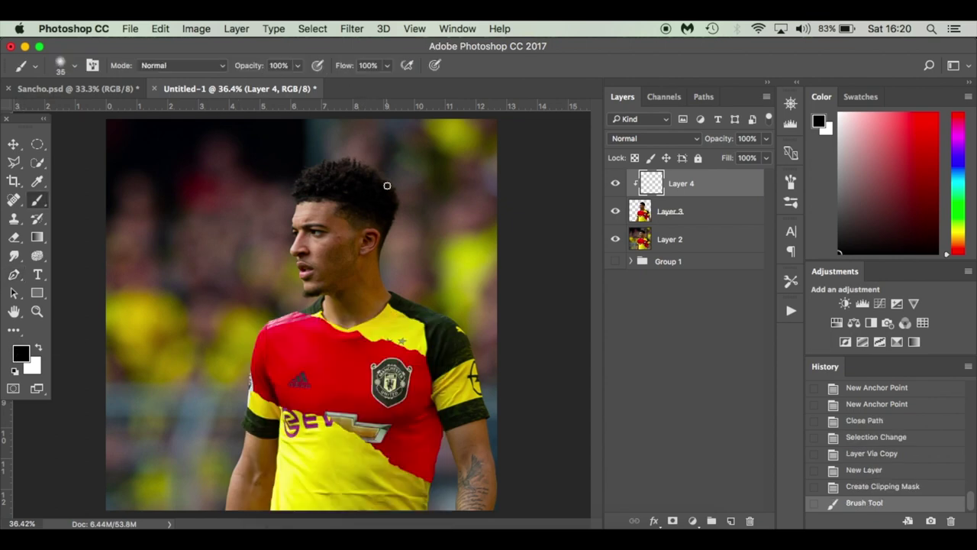
key("bracketright")
key("bracketright")
key("bracketright")
key("bracketright")
Set the brush opacity to 80% and its flow to 5%.
left_click(298, 65)
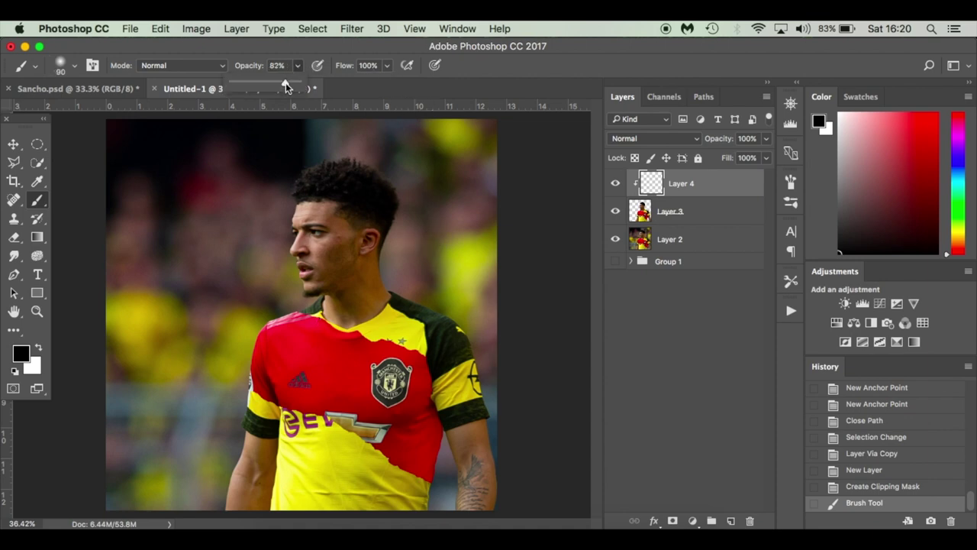
left_click_drag(284, 83, 285, 83)
left_click(388, 65)
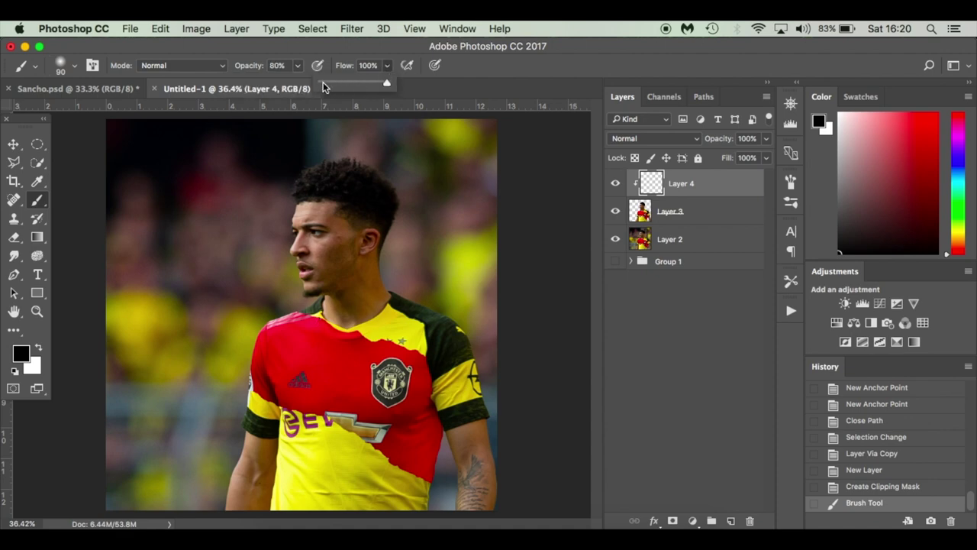
left_click(325, 83)
Paint soft black shading on Layer 4 down the torso's side by the tattooed arm, comparing with the layer hidden.
scroll(447, 415, "up", 3)
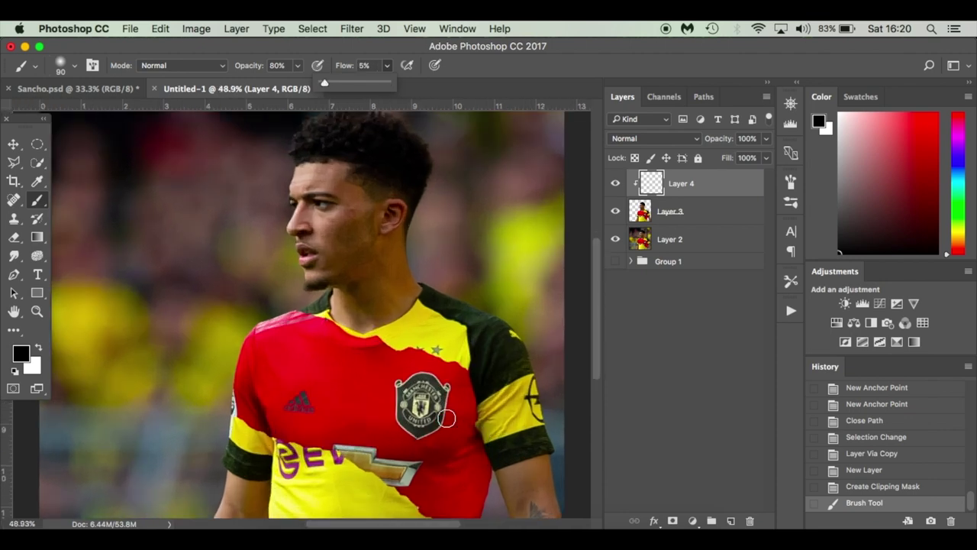
mouse_move(417, 391)
left_mouse_down()
mouse_move(419, 456)
mouse_move(414, 386)
mouse_move(419, 450)
mouse_move(417, 374)
left_mouse_up()
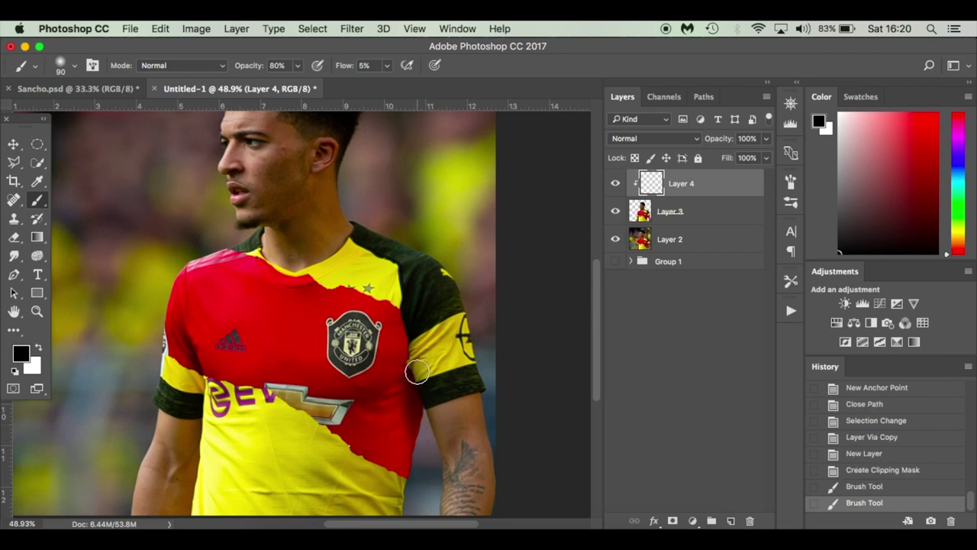
left_click(614, 184)
left_click(614, 183)
scroll(433, 411, "down", 3)
left_click_drag(407, 323, 393, 458)
left_click_drag(395, 316, 388, 458)
mouse_move(404, 319)
left_mouse_down()
mouse_move(420, 305)
mouse_move(431, 435)
left_mouse_up()
left_click_drag(422, 324, 432, 480)
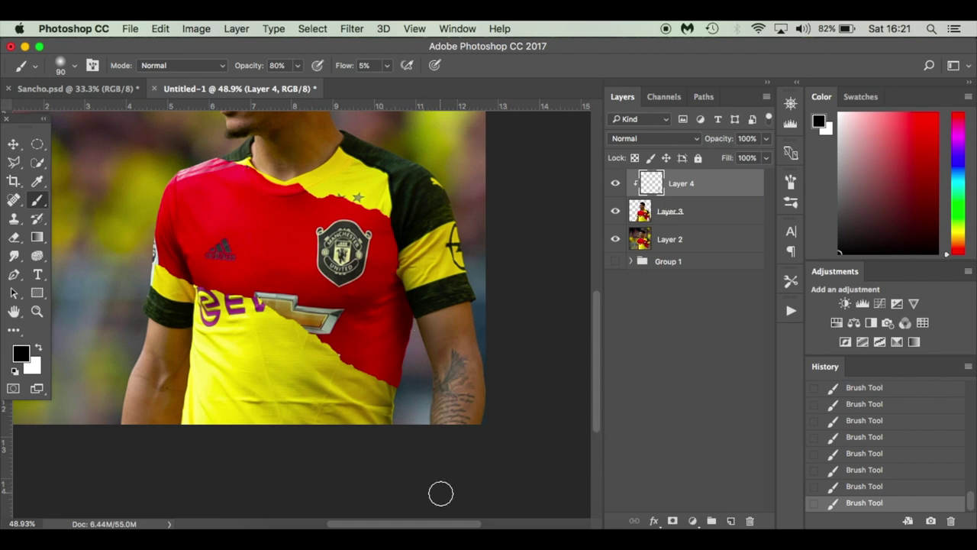
Reduce the brush flow to 3% and its size to 15 px, and darken the folds of the yellow shirt area.
scroll(408, 395, "left", 5)
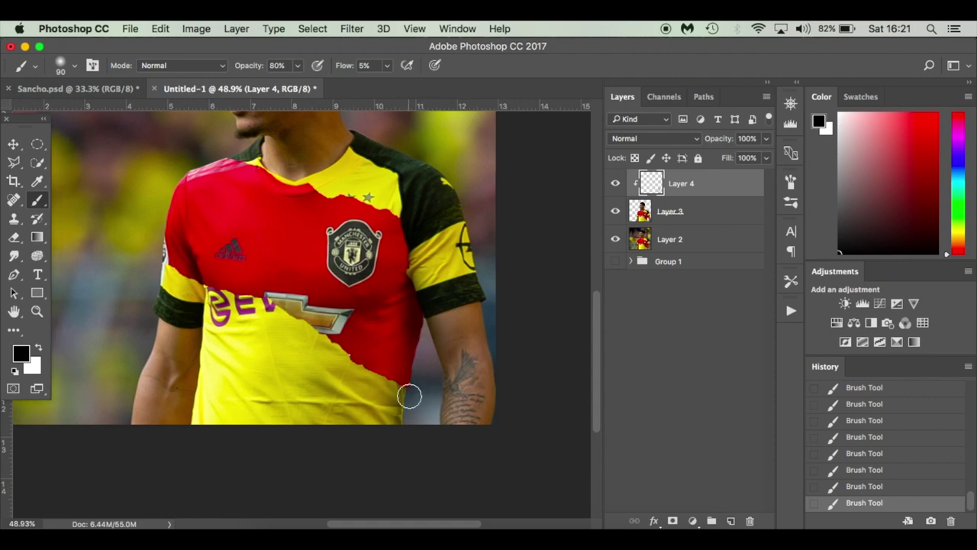
scroll(279, 319, "up", 3)
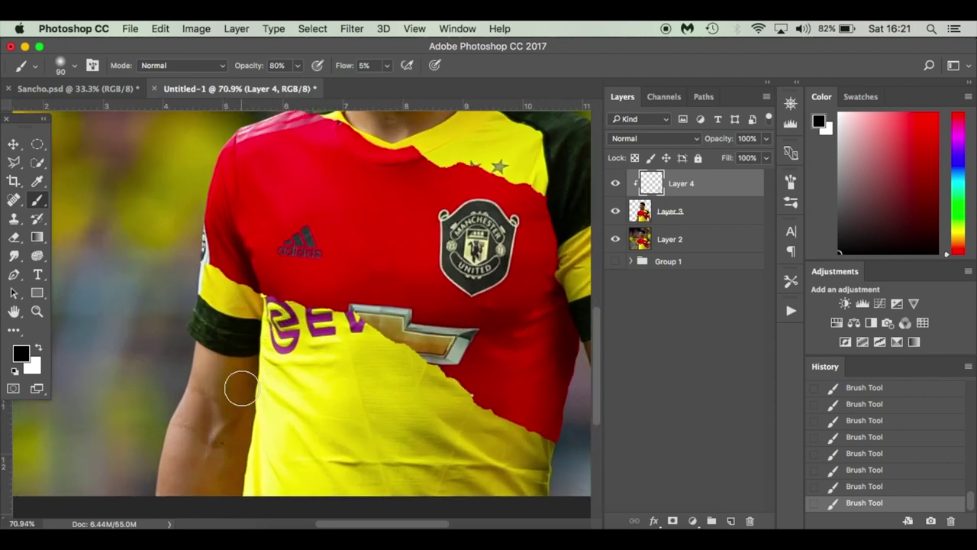
scroll(240, 388, "down", 2)
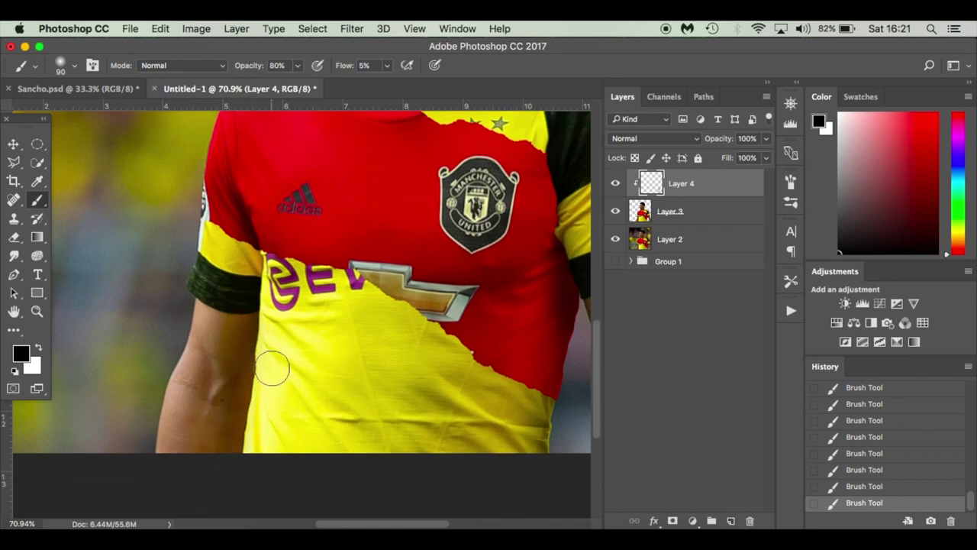
left_click(386, 66)
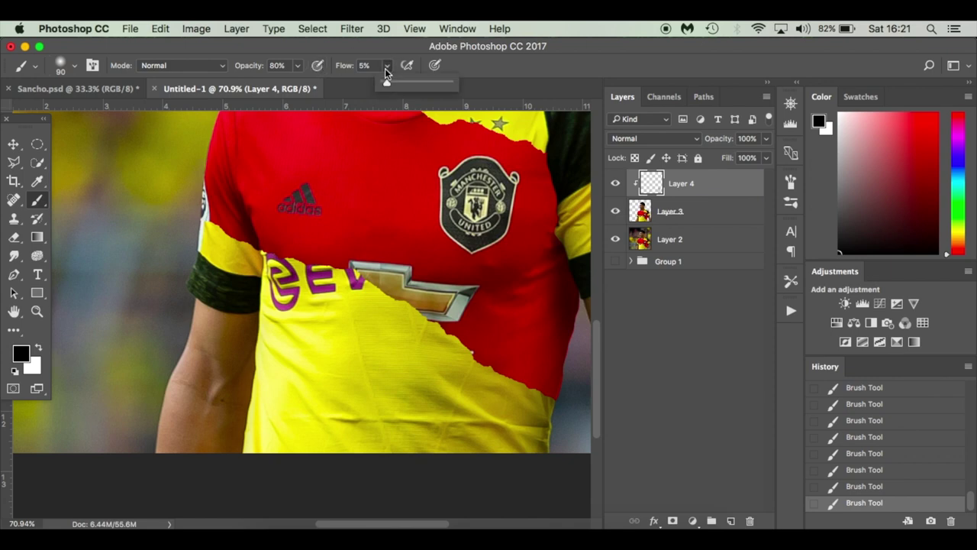
left_click(245, 324)
key("bracketleft")
key("bracketleft")
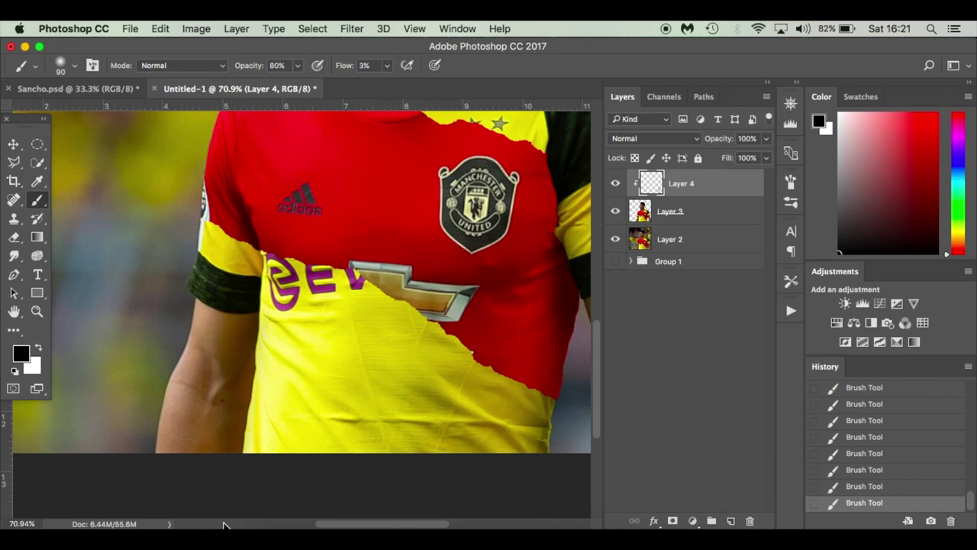
key("bracketleft")
key("bracketleft")
key("bracketleft")
key("bracketleft")
key("bracketleft")
left_click_drag(336, 423, 462, 426)
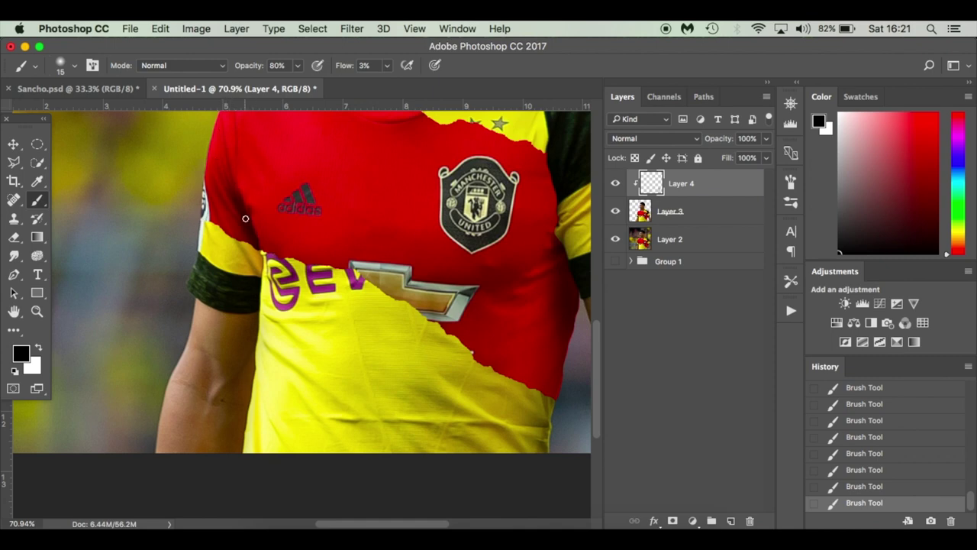
Shade the seam between the red shirt and the yellow-black sleeve, enlarging the brush to 20 px and then 40 px.
scroll(245, 218, "up", 3)
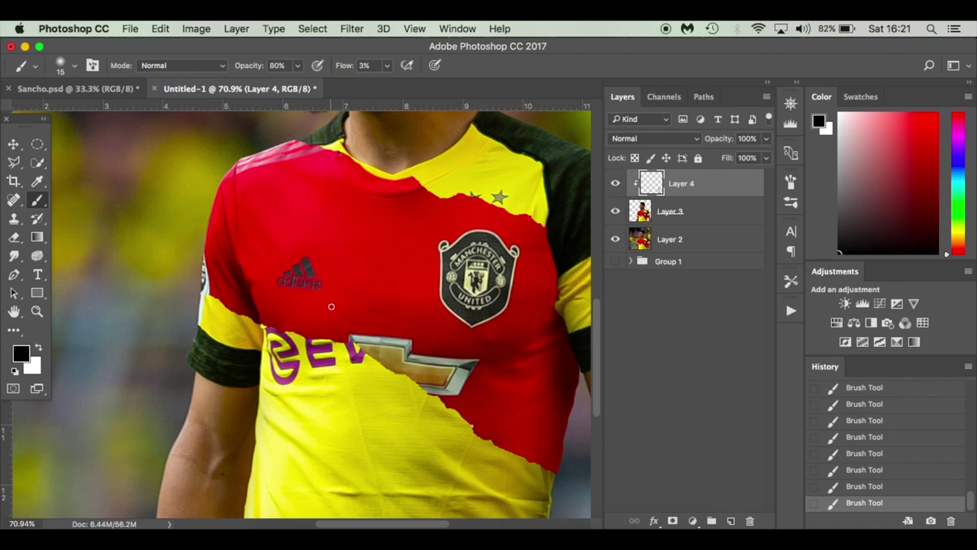
scroll(256, 341, "right", 3)
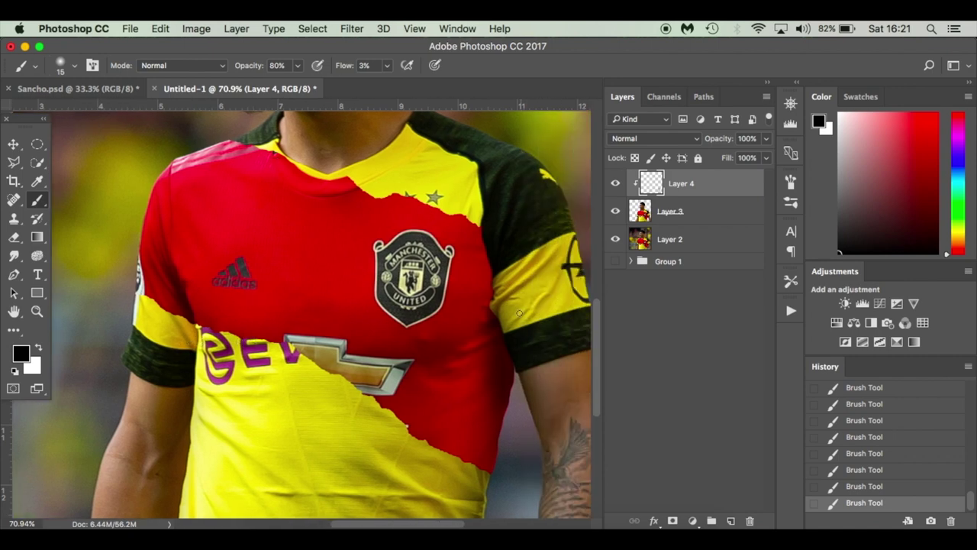
key("bracketright")
key("bracketright")
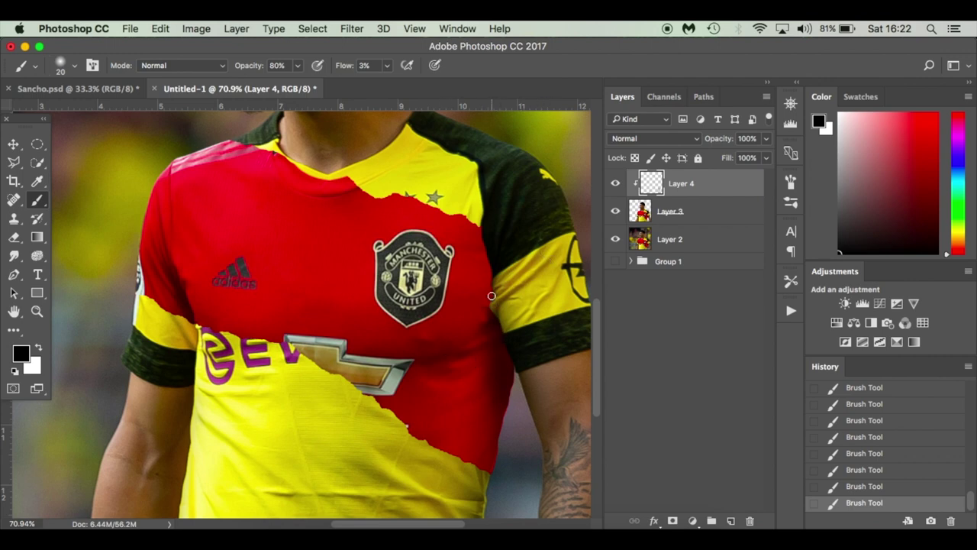
key("bracketright")
key("bracketright")
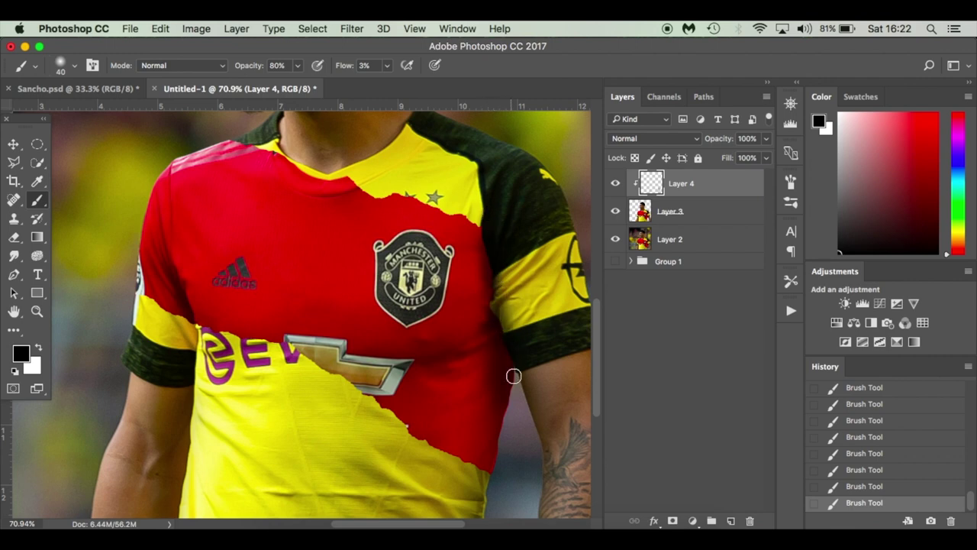
Step back in the history to remove the last three brush strokes.
key("super+0")
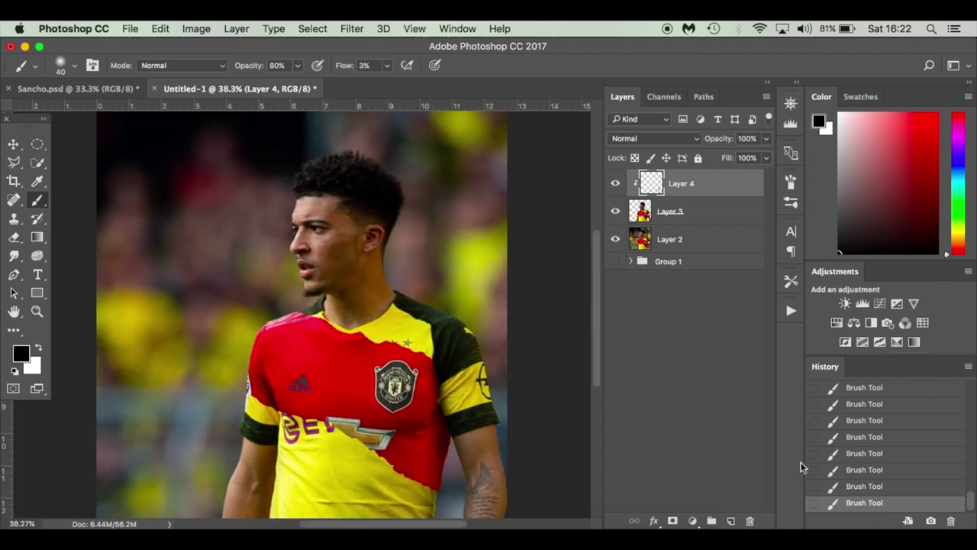
left_click(888, 456)
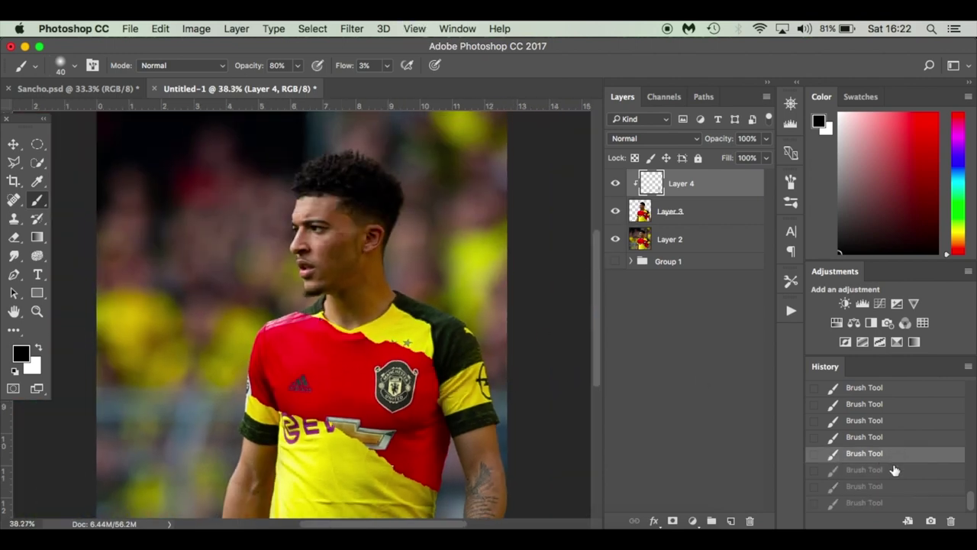
left_click(894, 470)
left_click(889, 455)
Paint black shading with the 40 px brush along the red shirt's edge, from beside the sleeve down the torso.
scroll(512, 424, "up", 5)
scroll(508, 426, "right", 2)
scroll(508, 425, "down", 1)
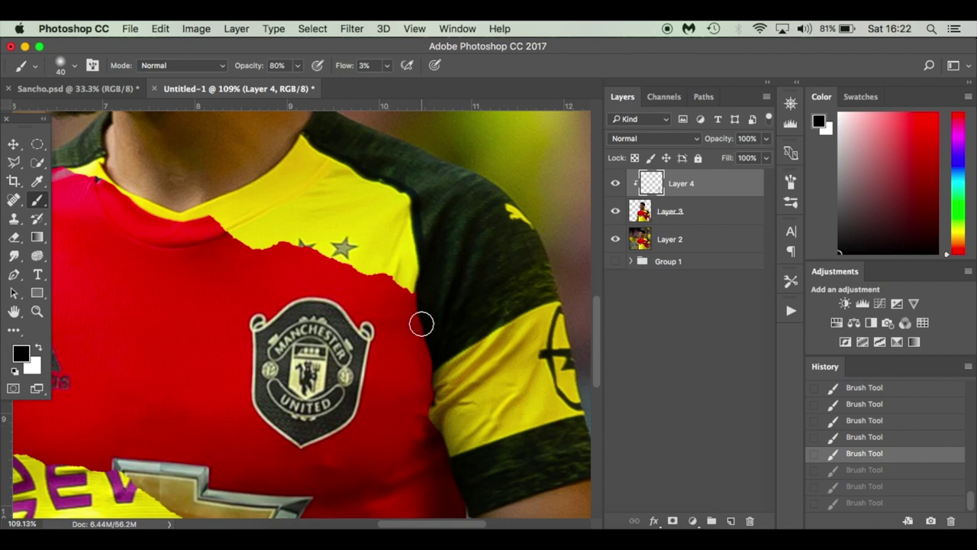
left_click_drag(421, 323, 436, 437)
scroll(434, 436, "down", 3)
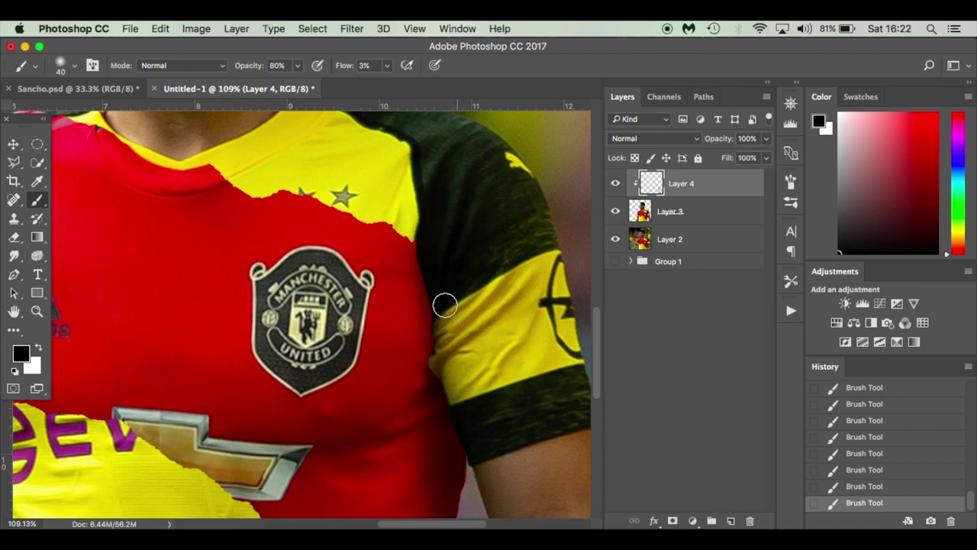
scroll(460, 490, "down", 3)
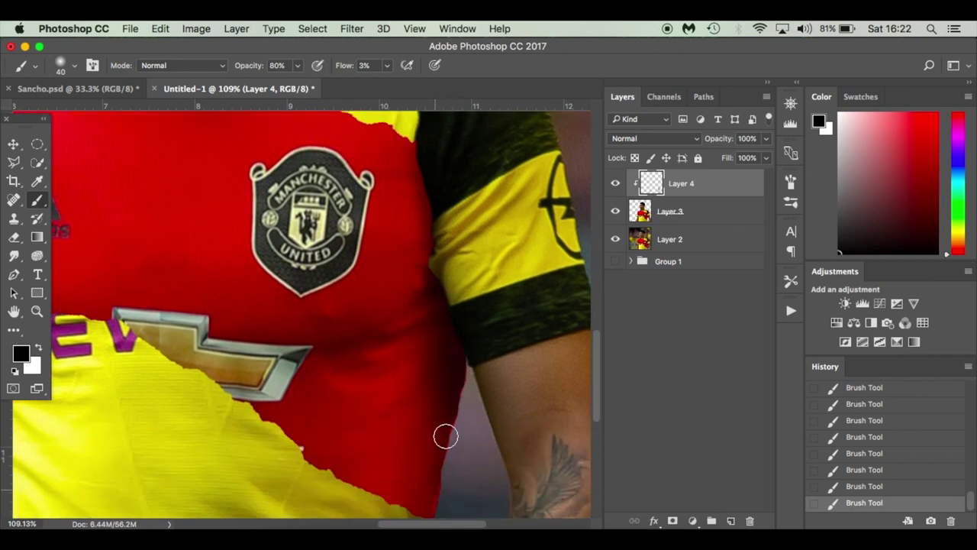
scroll(445, 458, "down", 2)
scroll(445, 458, "down", 2)
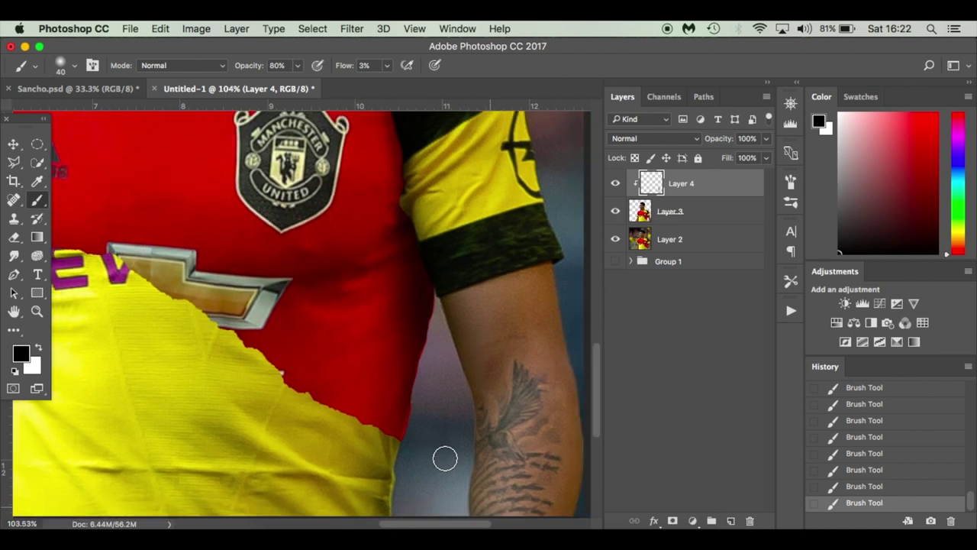
scroll(405, 419, "up", 3)
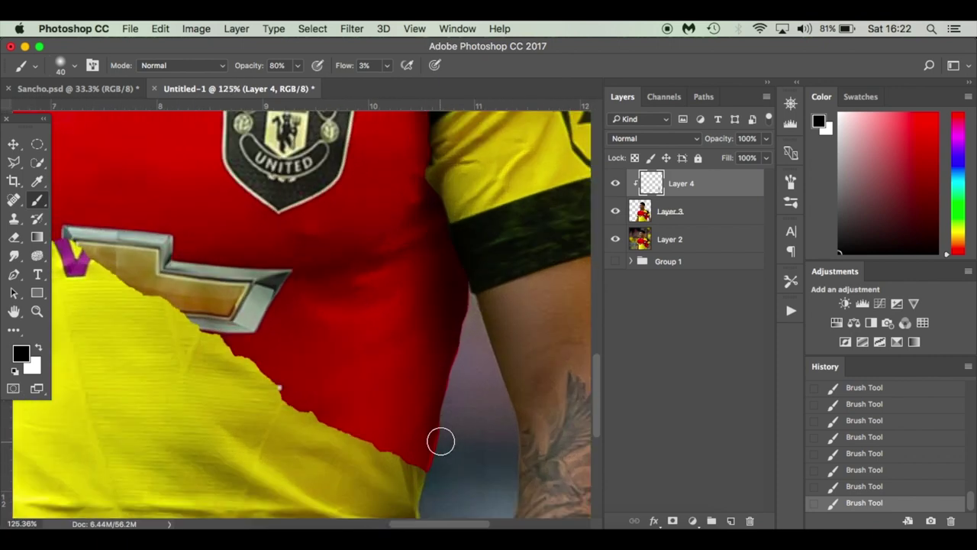
Compare the whole composite with the finished version in Sancho.psd.
scroll(451, 389, "down", 5)
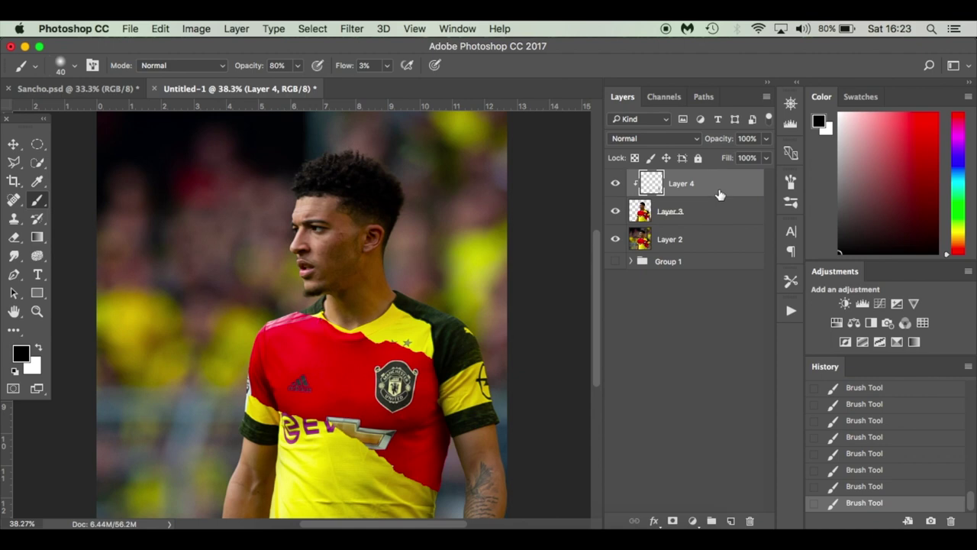
left_click(91, 88)
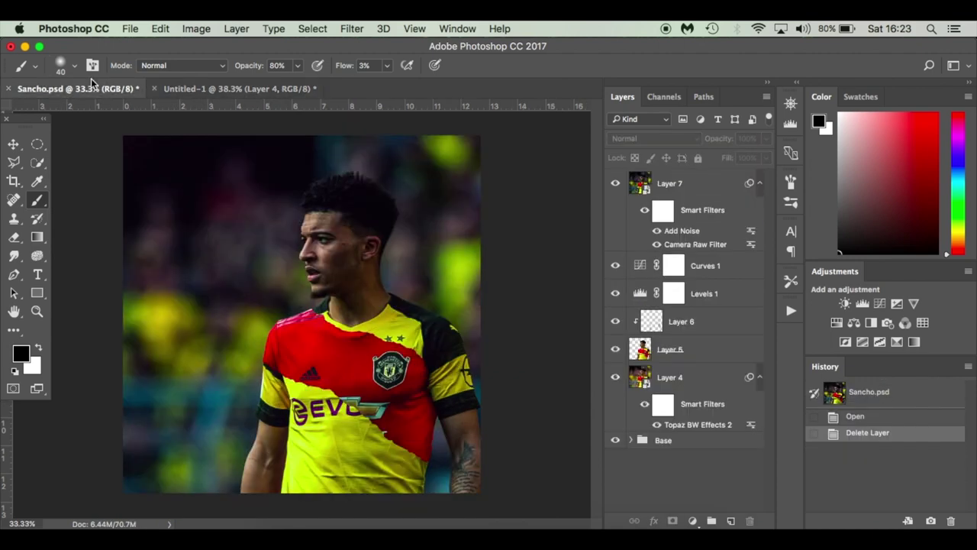
left_click(224, 90)
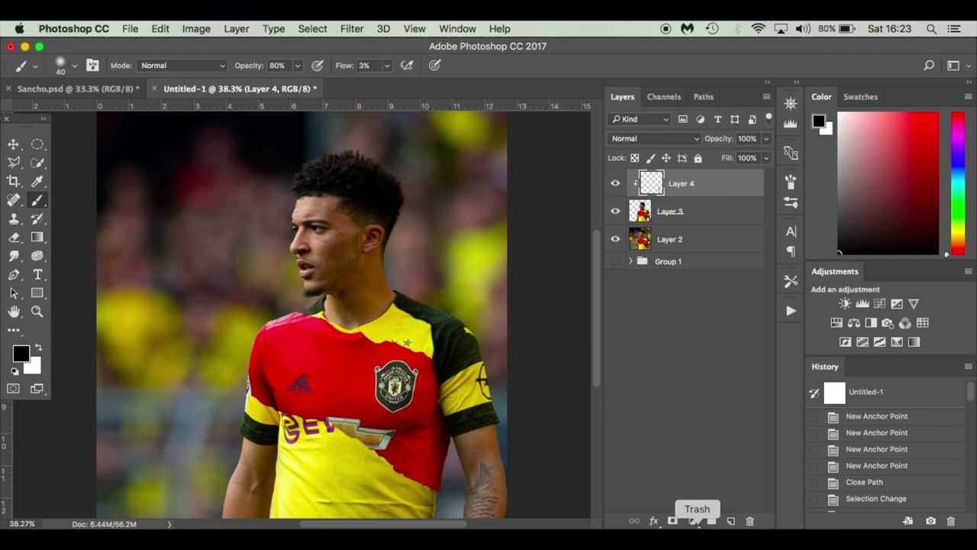
Add a Levels adjustment layer with midtones 0.70, white input 239 and black output 8, comparing before and after.
left_click(692, 520)
left_click(710, 308)
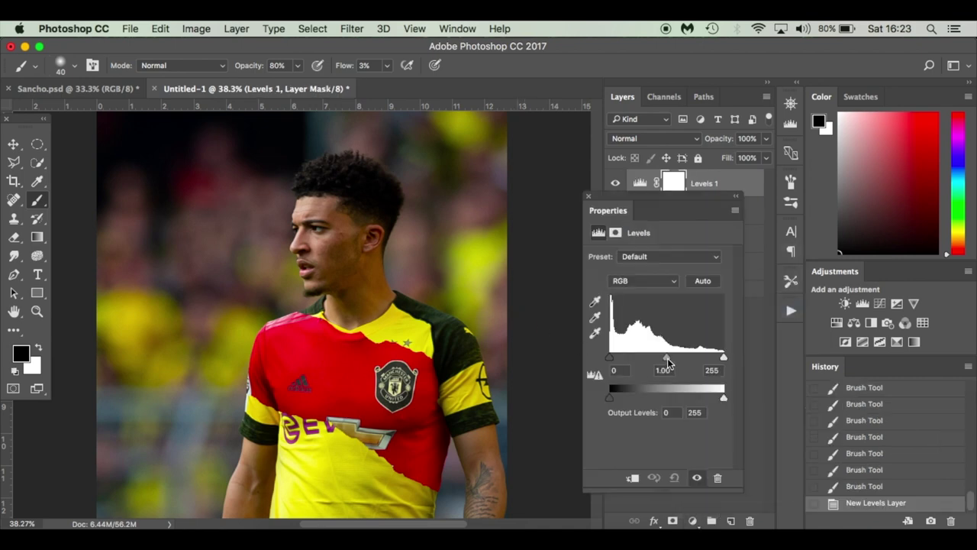
left_click_drag(666, 358, 717, 358)
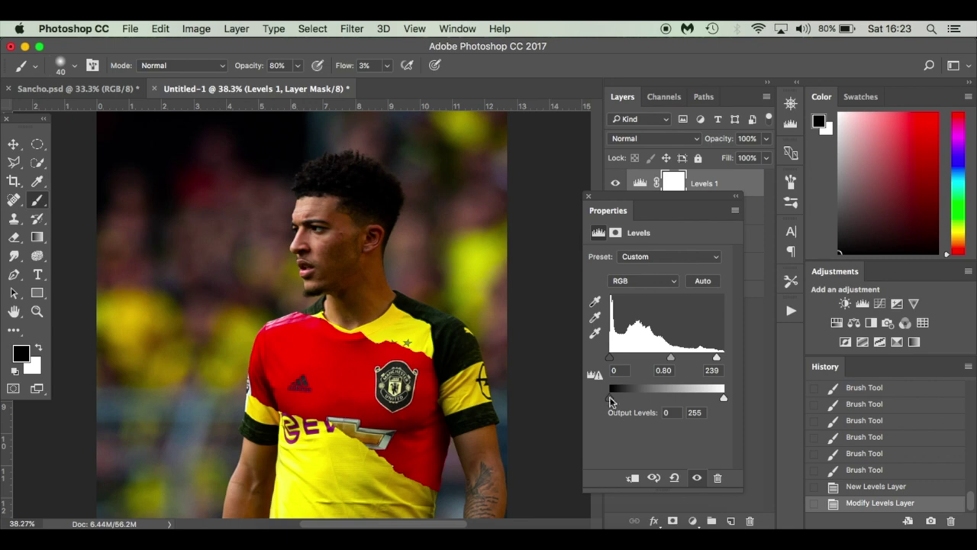
left_click_drag(612, 400, 612, 401)
left_click_drag(671, 363, 676, 362)
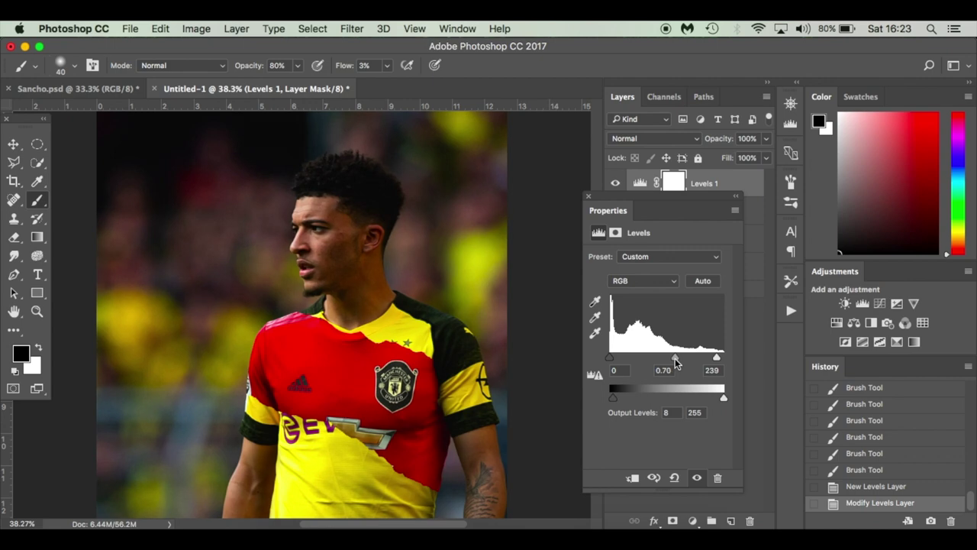
left_click(697, 477)
left_click(697, 477)
left_click(587, 197)
Add a Curves adjustment layer, anchor a point in the RGB curve's shadows and raise its black point to output 6.
left_click(692, 518)
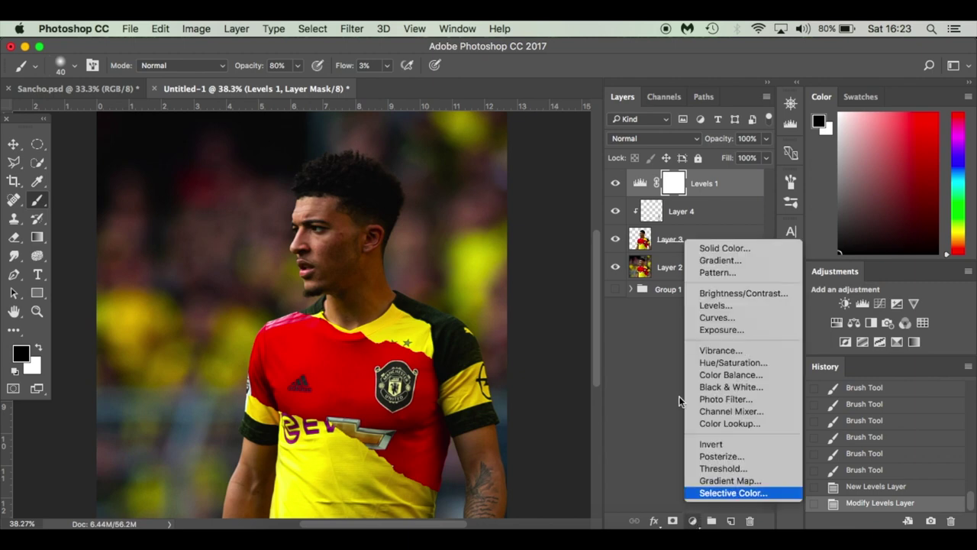
left_click(737, 317)
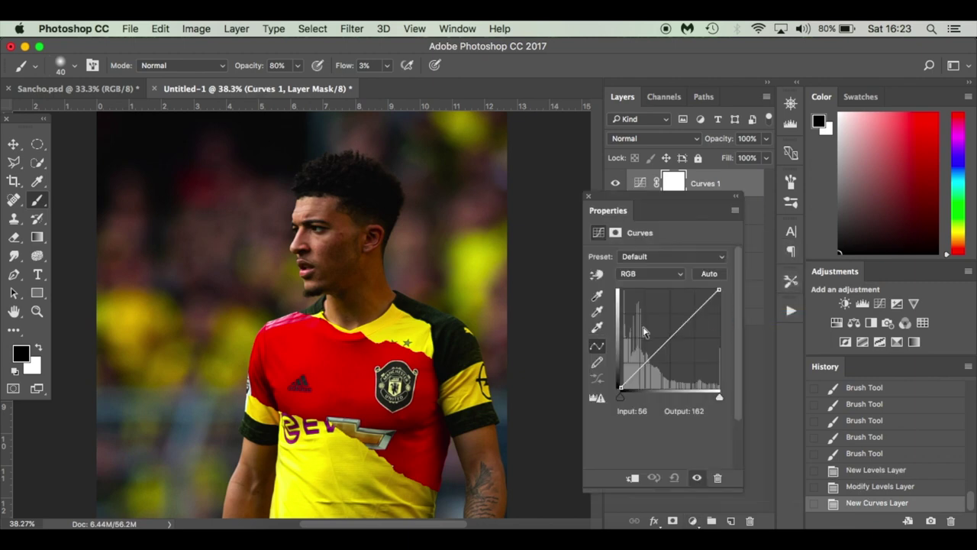
left_click_drag(644, 361, 644, 360)
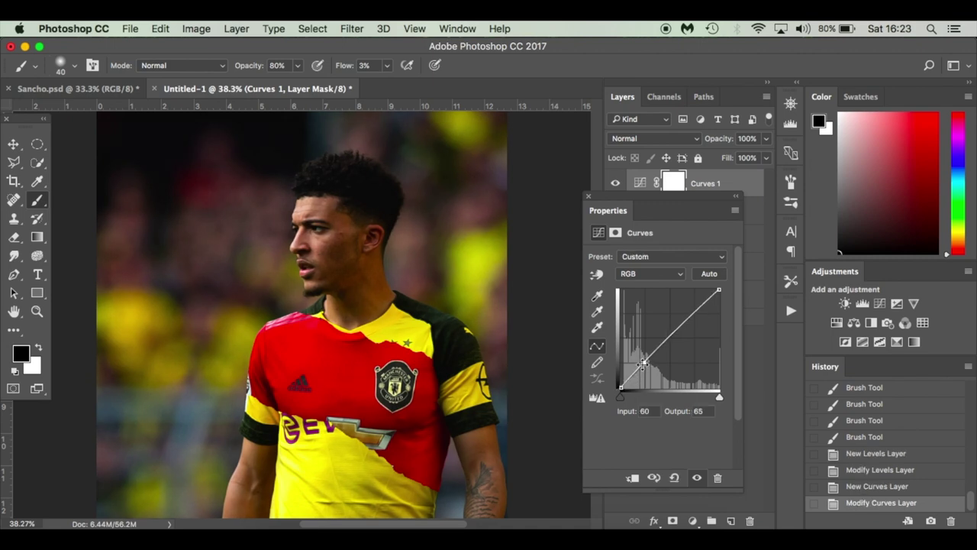
left_click_drag(643, 362, 621, 386)
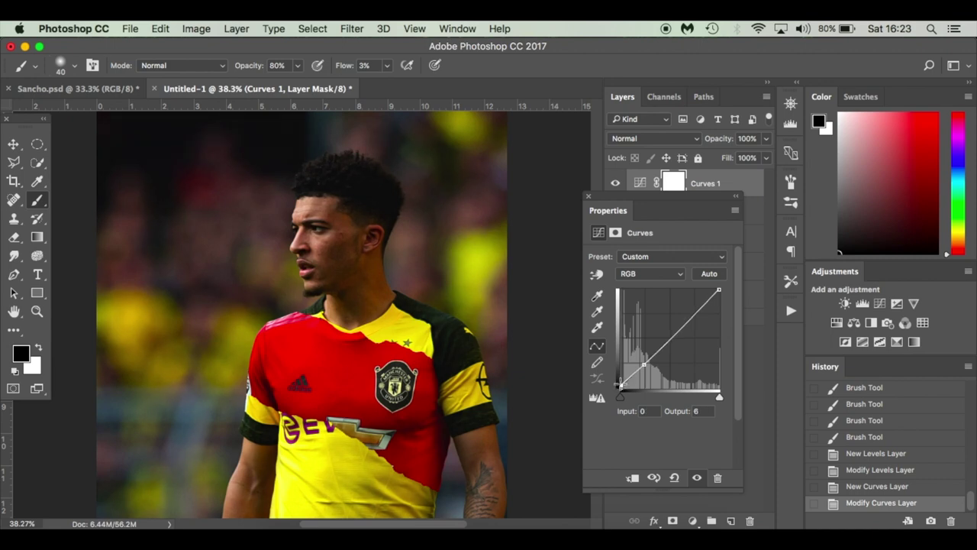
Anchor the shadows of the Red channel curve and raise its black point to output 6.
left_click(668, 274)
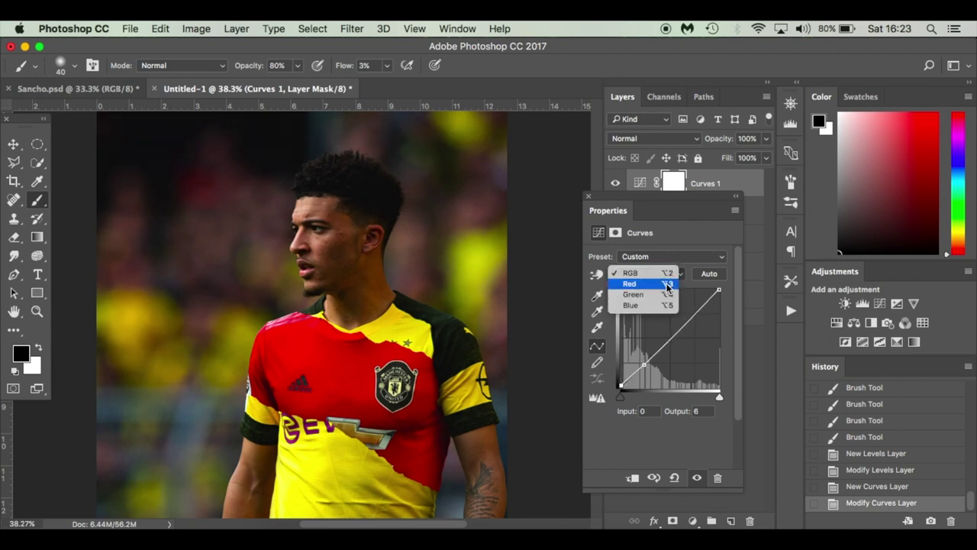
left_click(630, 283)
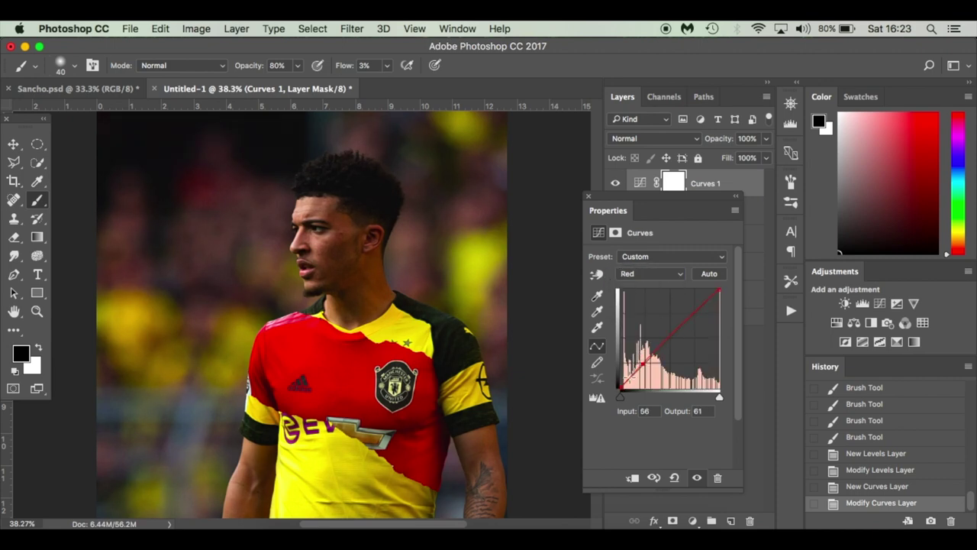
left_click(620, 390)
left_click_drag(620, 389, 620, 384)
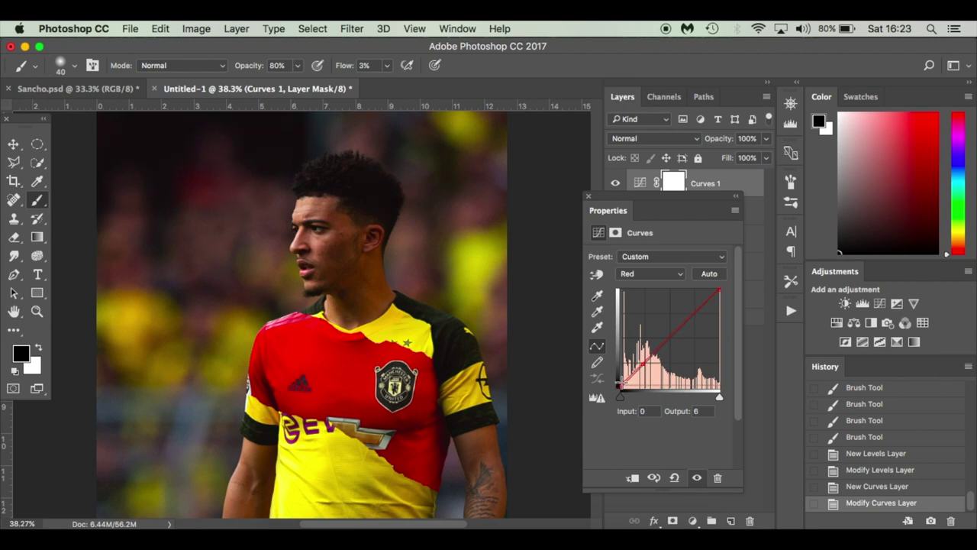
Raise the Blue channel curve's black point to output 19 with an anchored shadow point, and compare the Curves adjustment before and after.
left_click(665, 275)
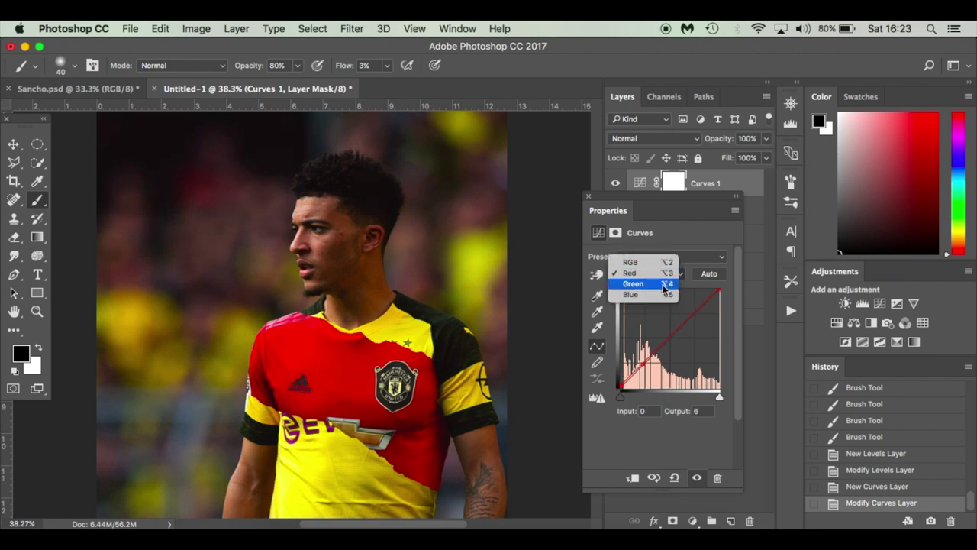
left_click(664, 294)
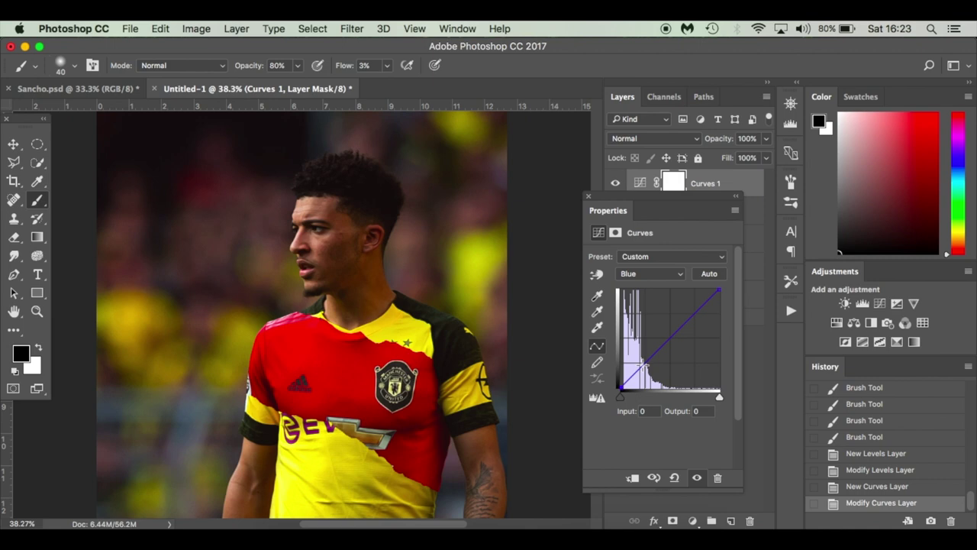
left_click_drag(620, 389, 621, 381)
left_click(697, 478)
left_click(697, 477)
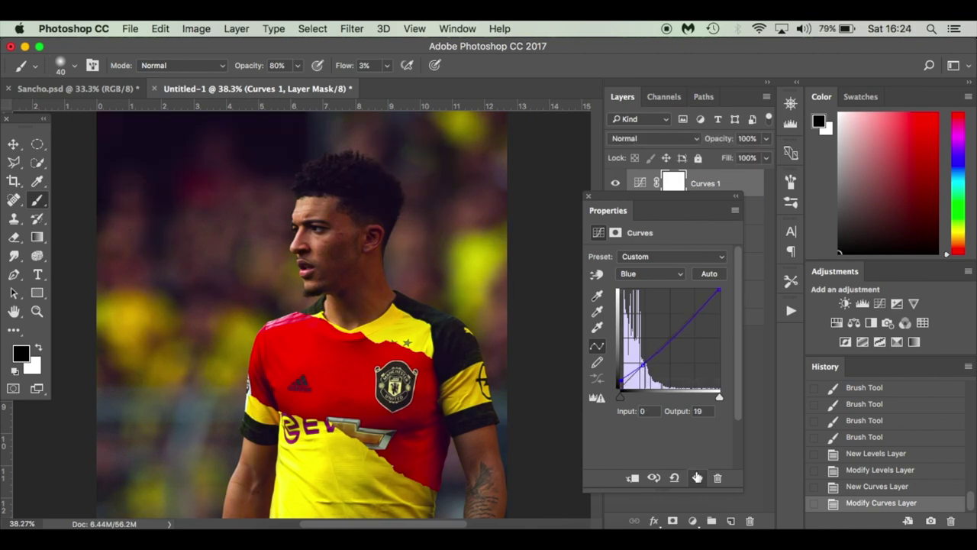
left_click(589, 199)
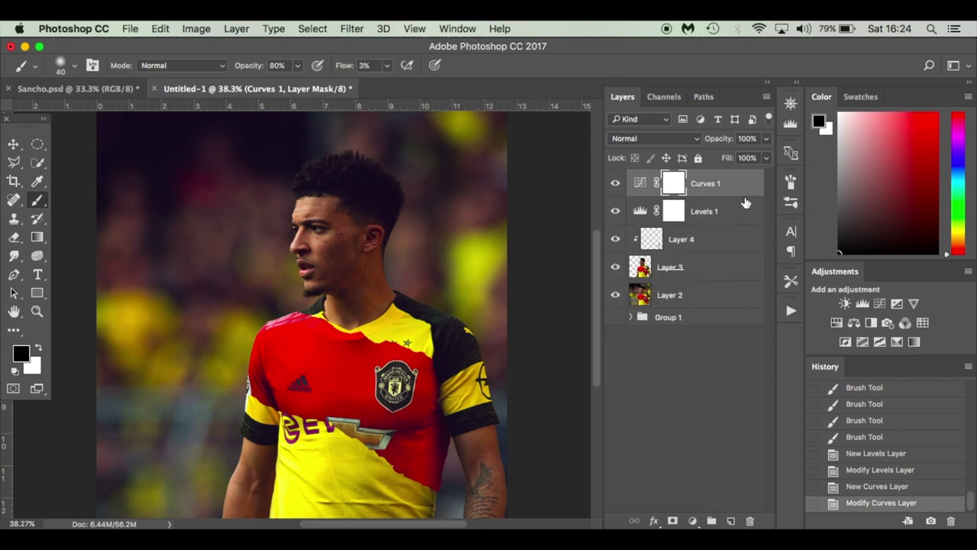
Stamp all visible layers into a new layer above Curves 1 and convert it to a smart object.
key("super+alt+shift+e")
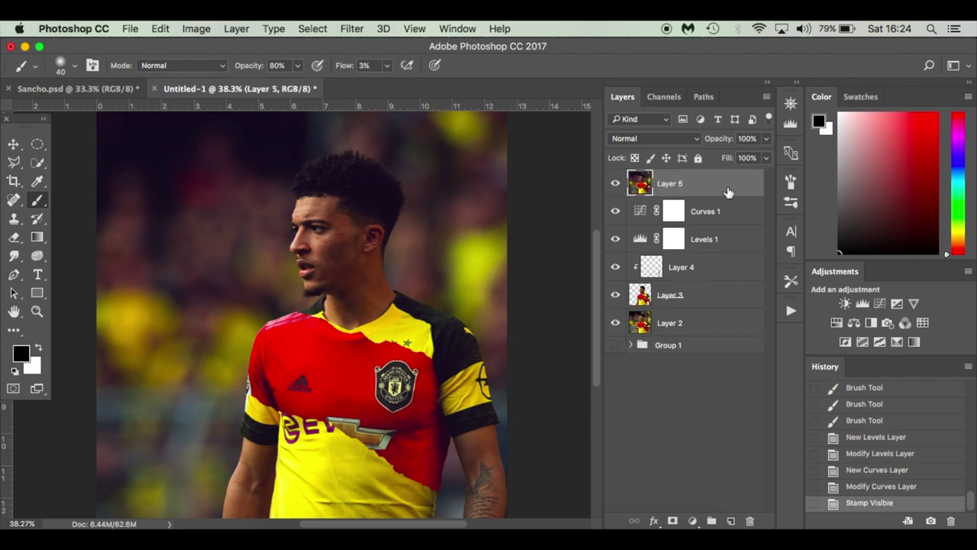
right_click(724, 183)
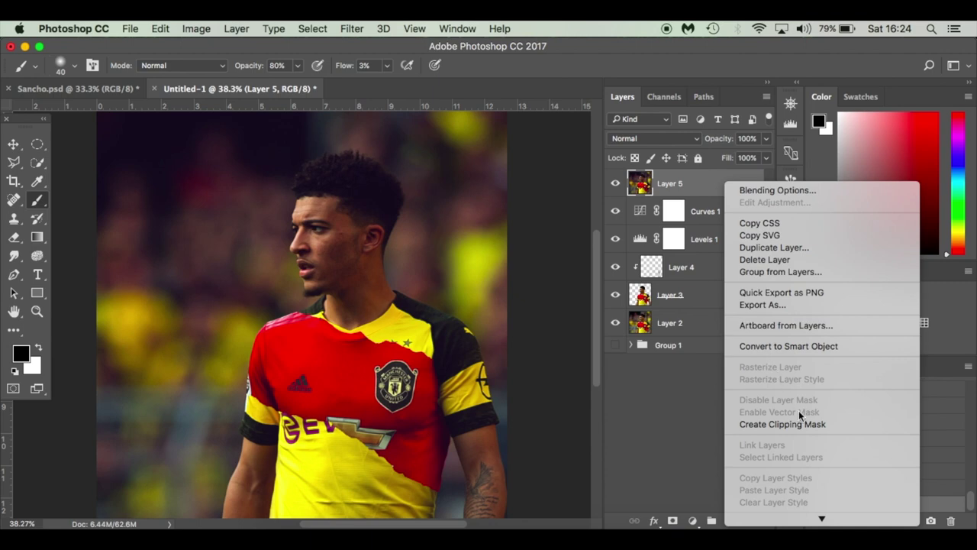
scroll(813, 462, "down", 5)
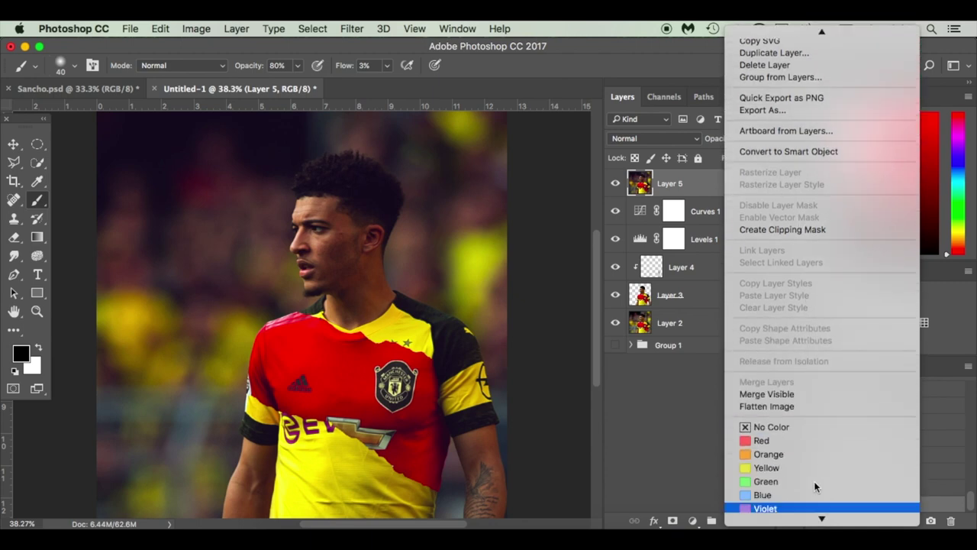
left_click(807, 152)
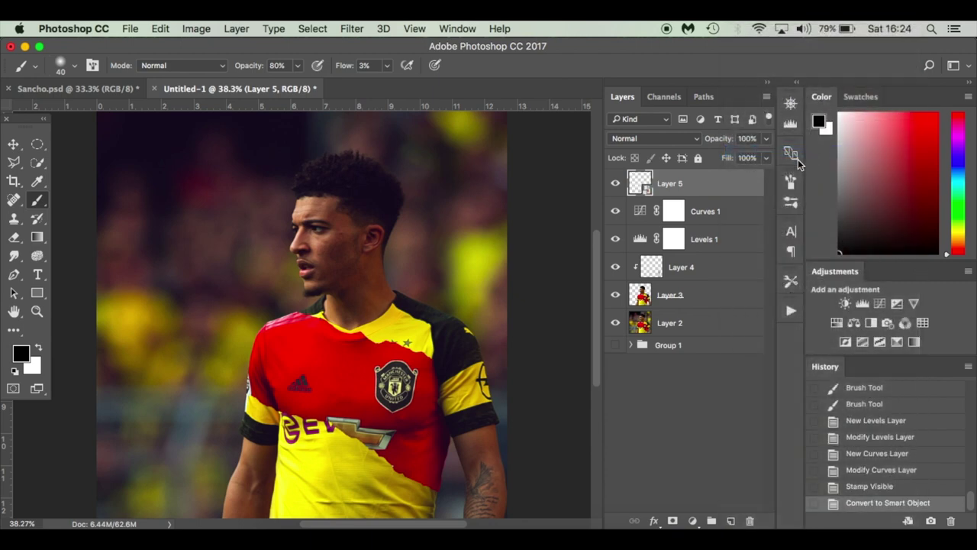
Apply an Add Noise filter to the stamped smart object with amount 3%, Gaussian distribution and Monochromatic enabled.
left_click(351, 29)
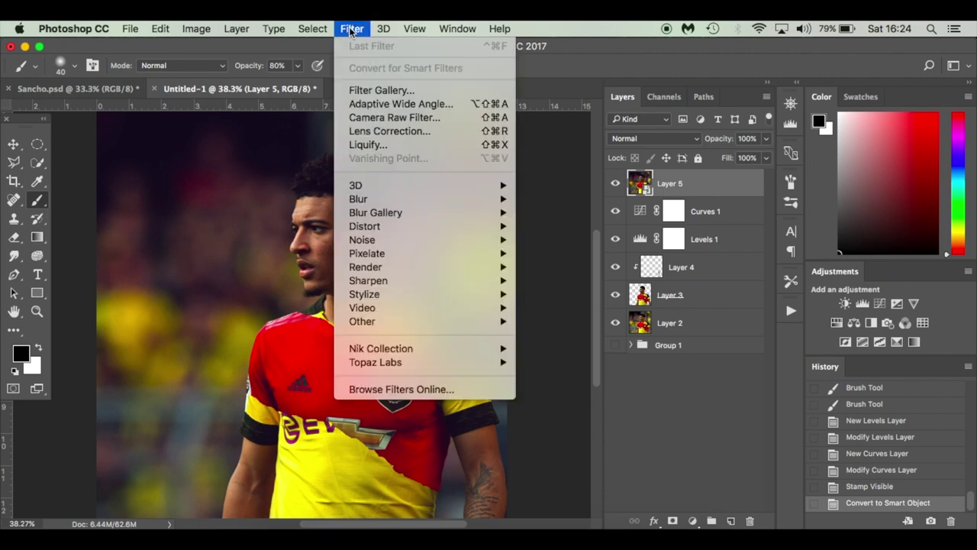
mouse_move(426, 241)
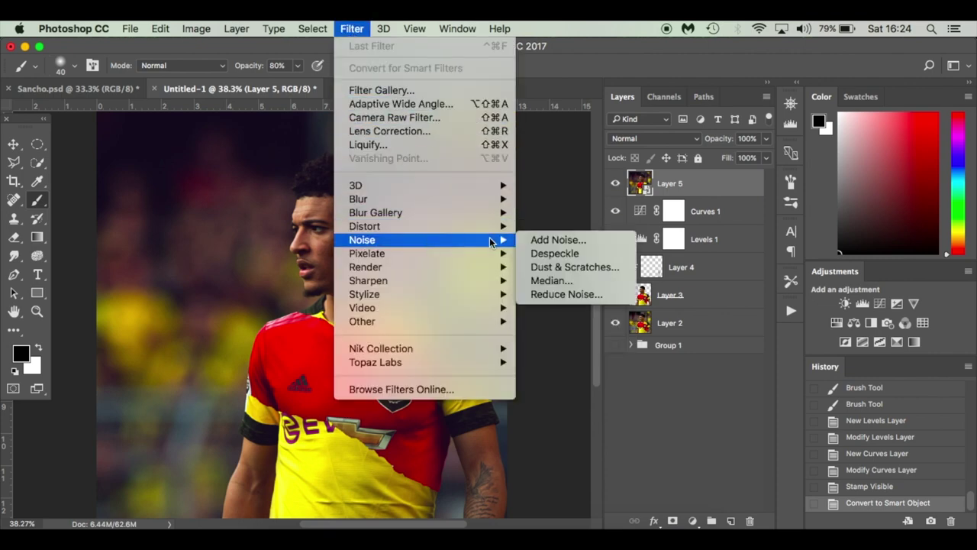
left_click(559, 240)
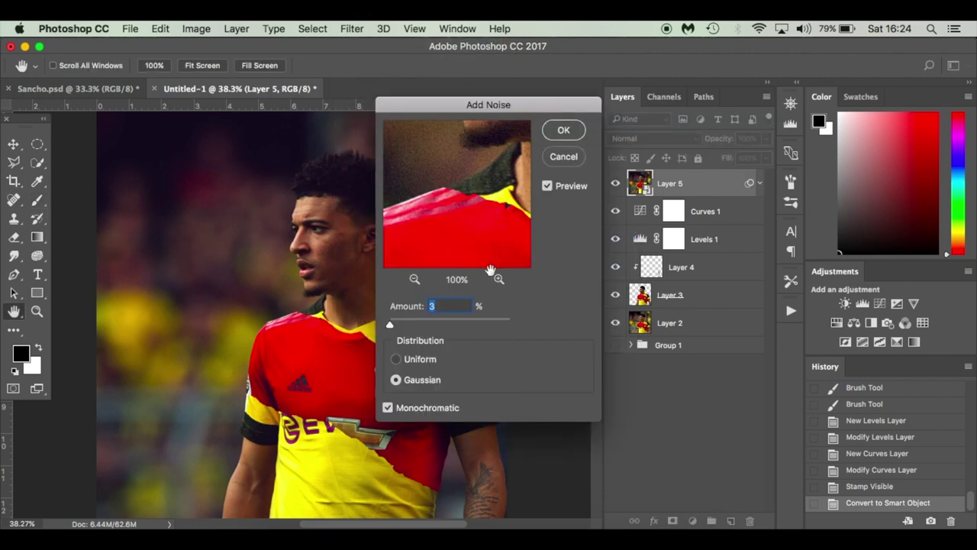
left_click(563, 130)
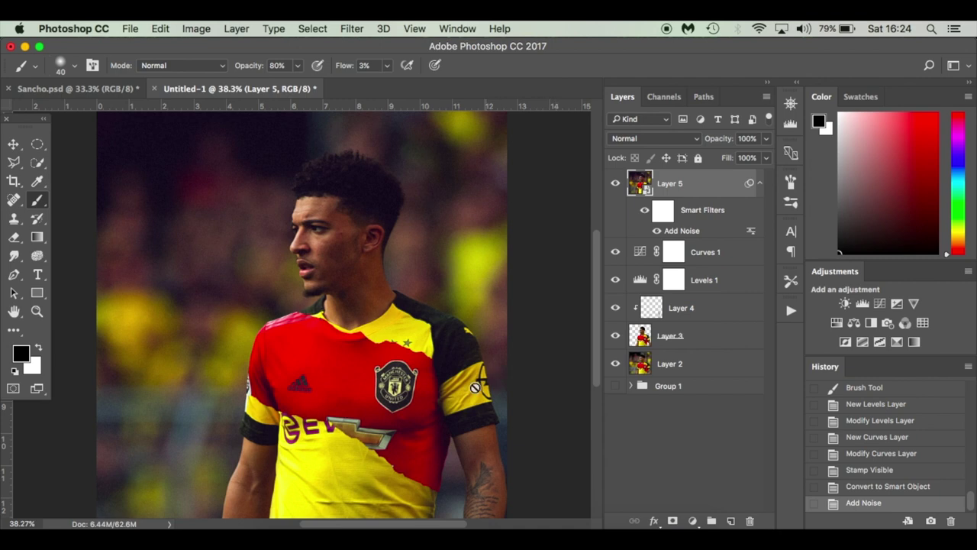
Compare the graded composite with the finished version in Sancho.psd, including its layers and smart filters.
key("v")
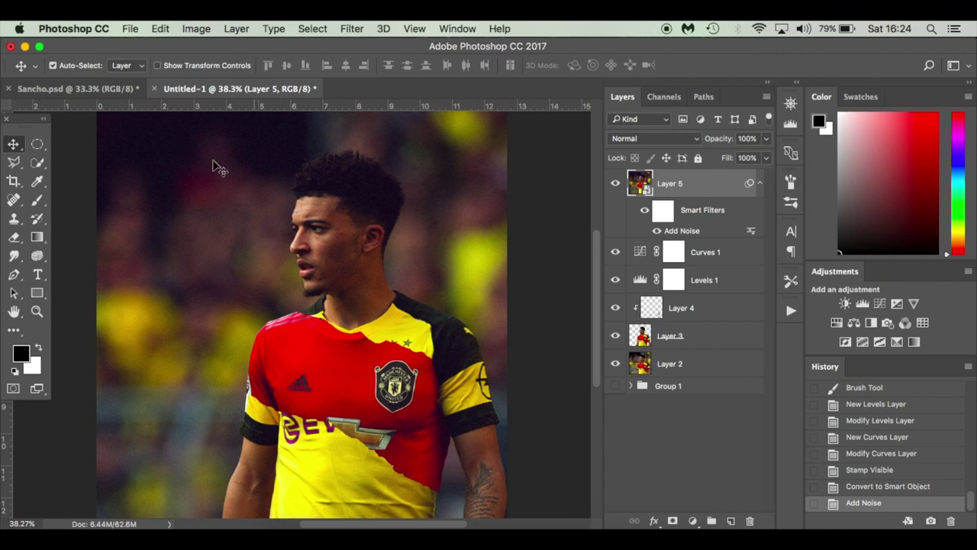
left_click(113, 87)
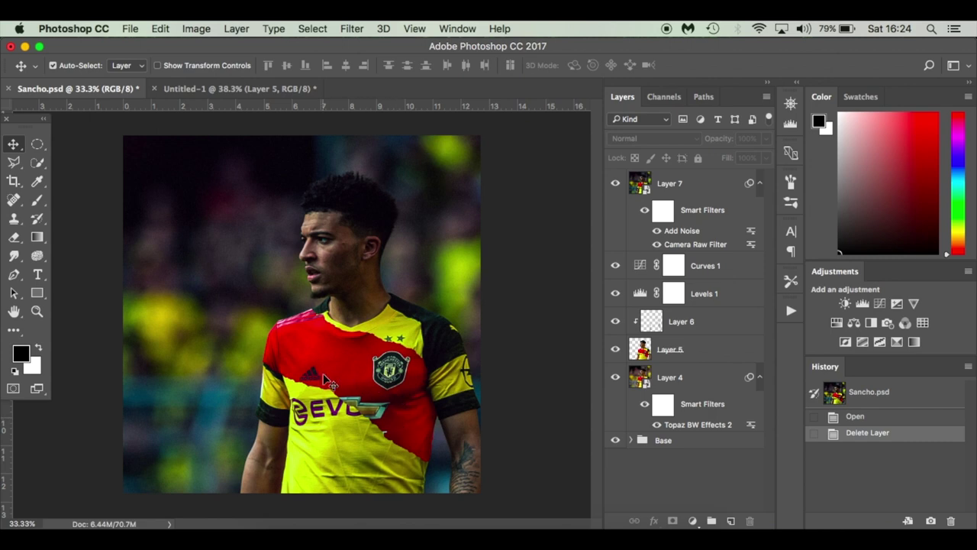
left_click(265, 88)
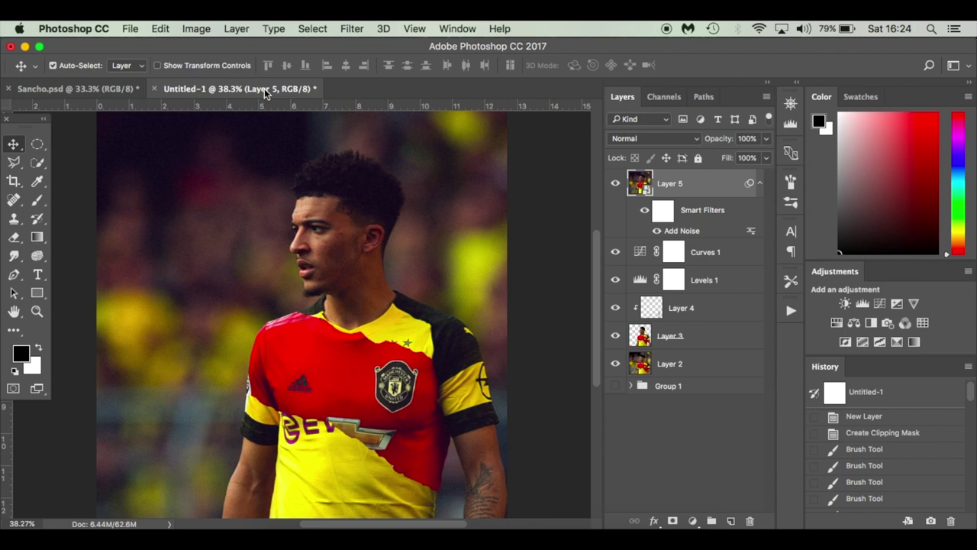